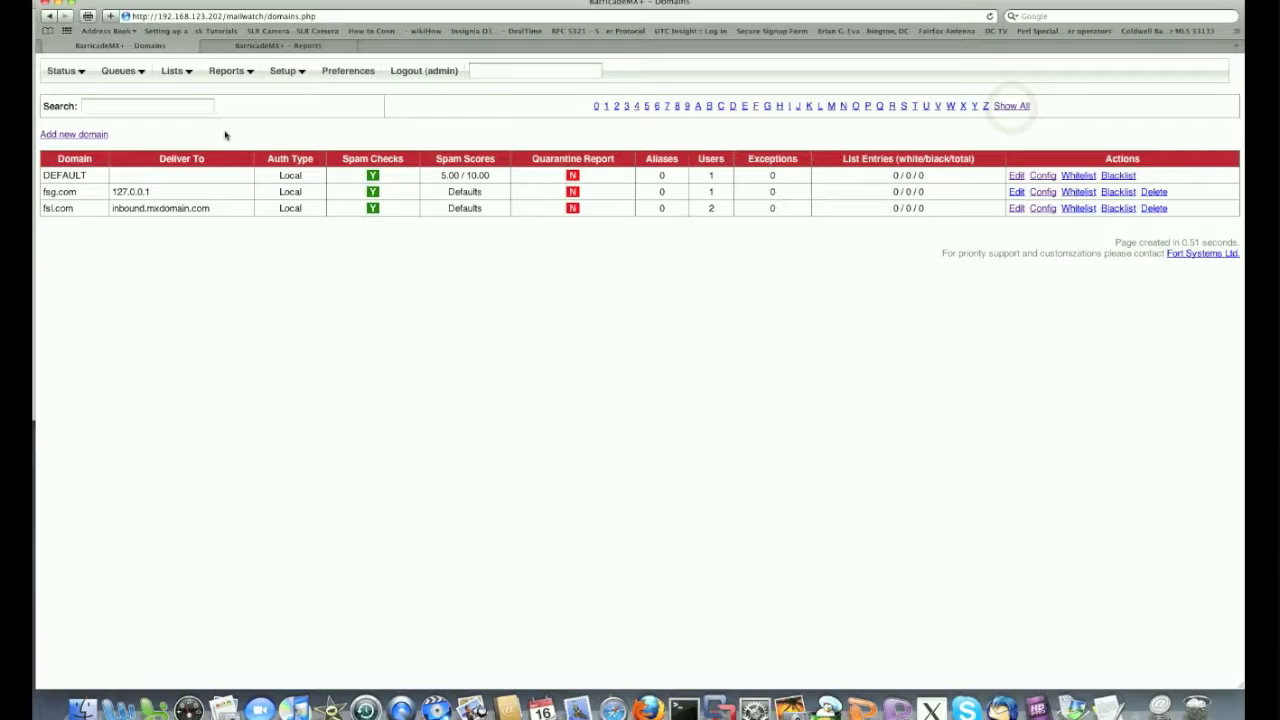
Filter the domains list to domains starting with F, then show all domains again
click(95, 106)
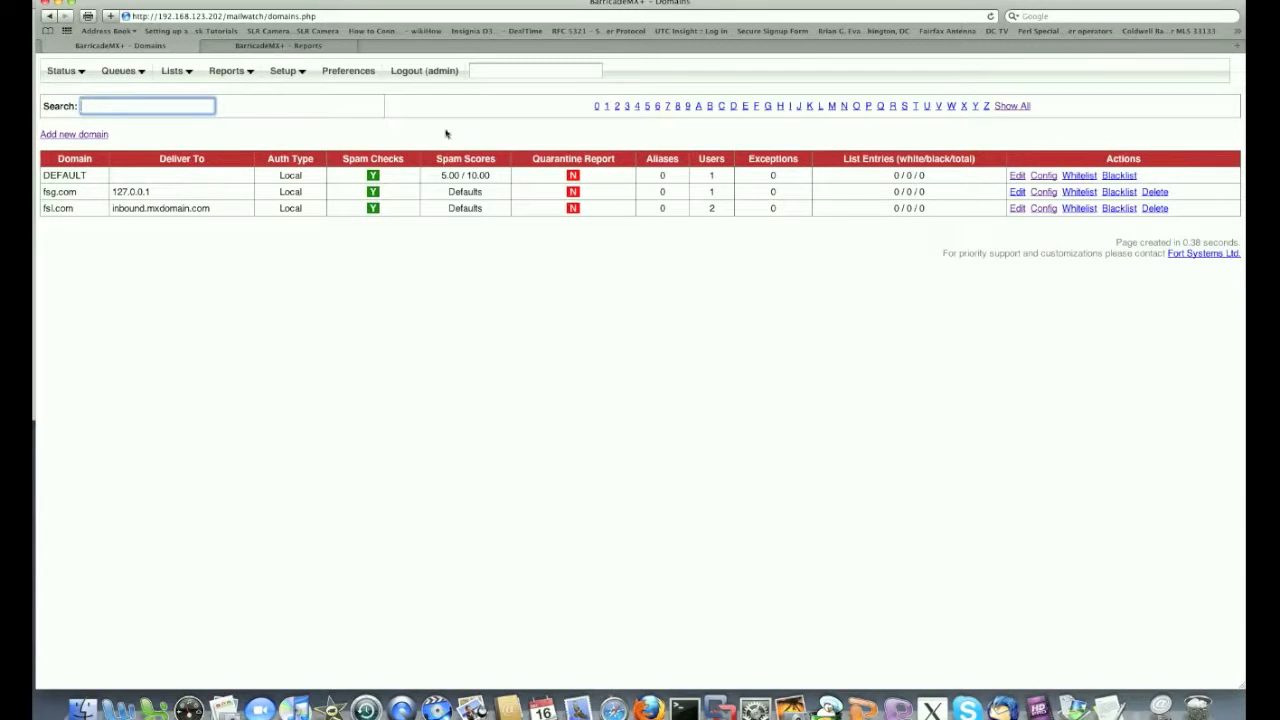
click(756, 106)
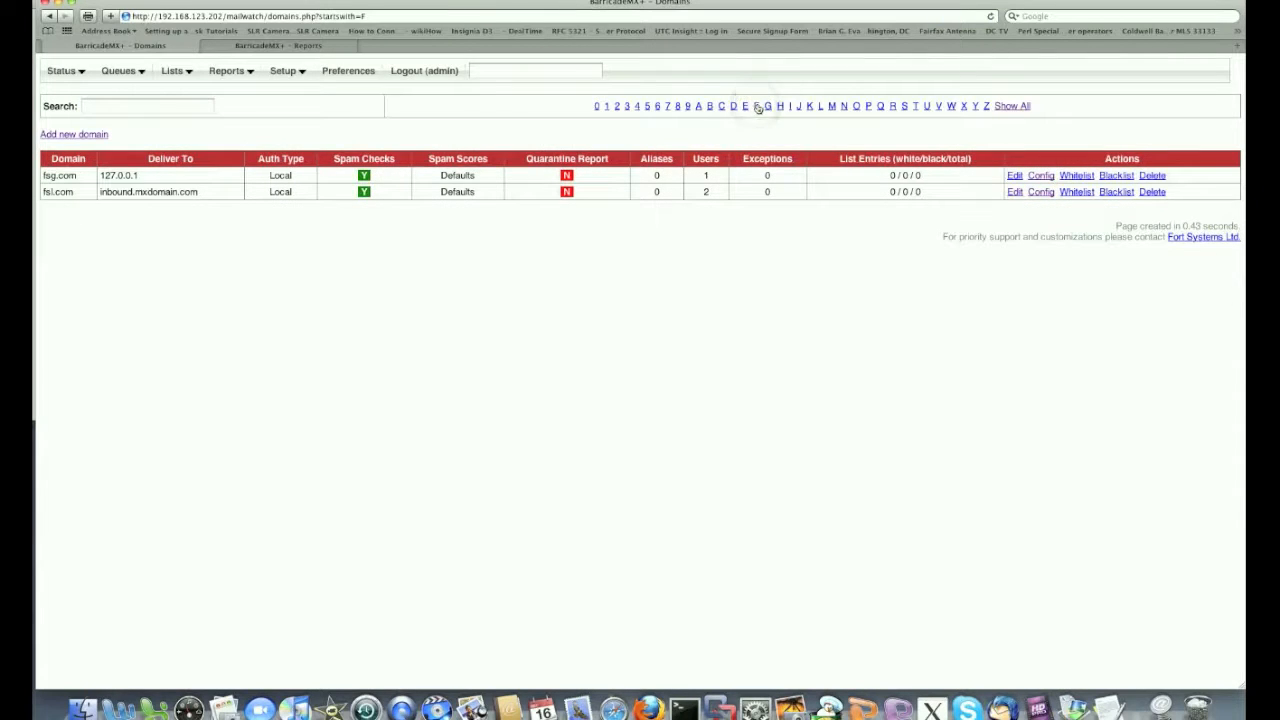
click(1012, 107)
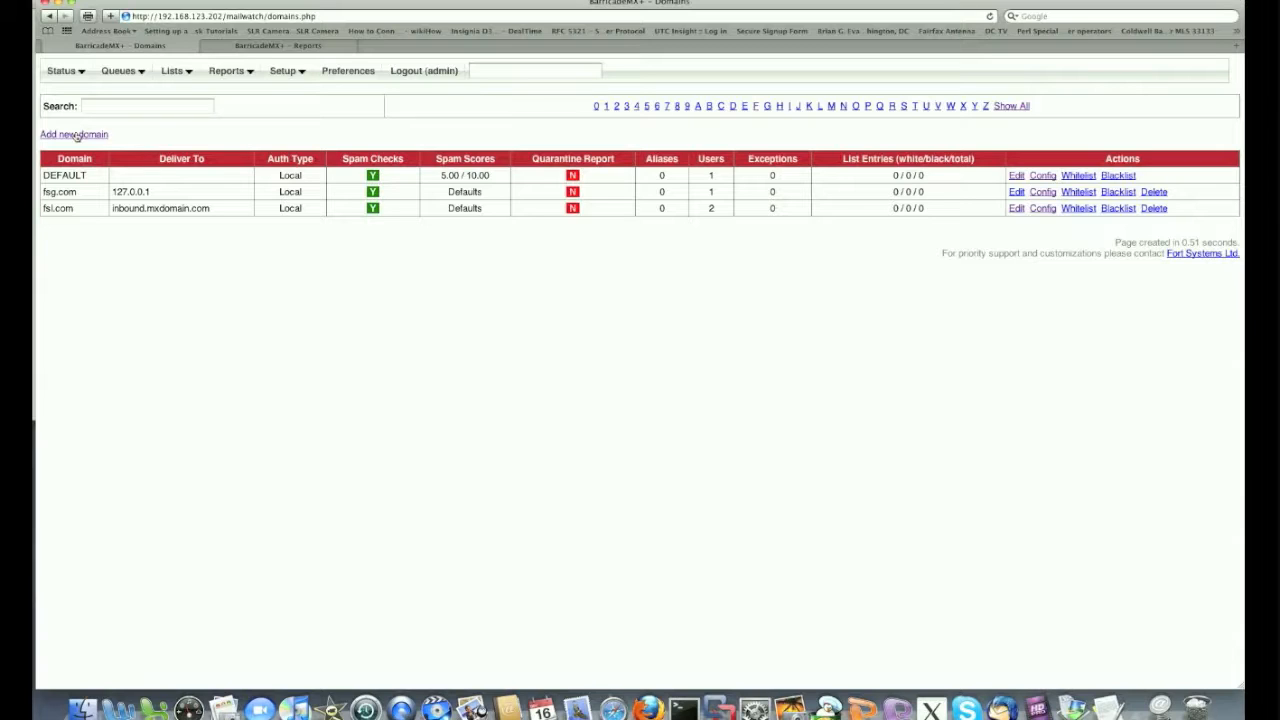
Start a new domain named swaney.com with delivery host mail.swaney.com
click(75, 134)
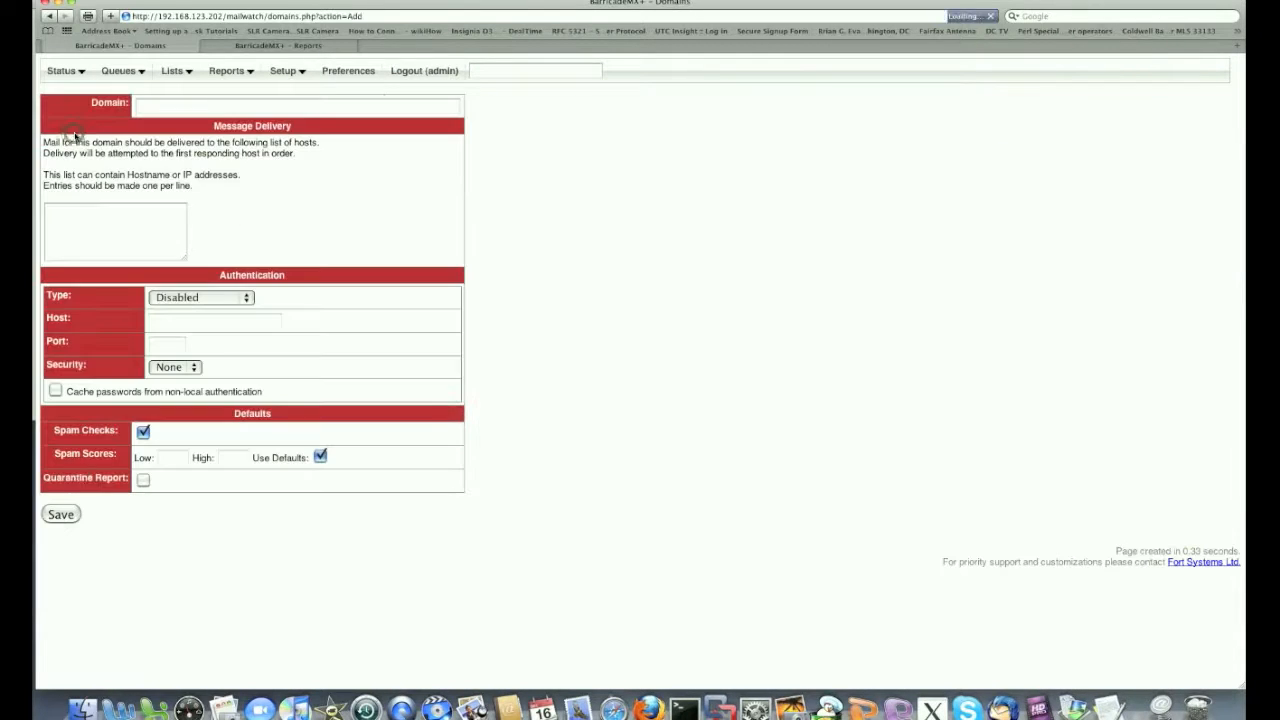
click(173, 108)
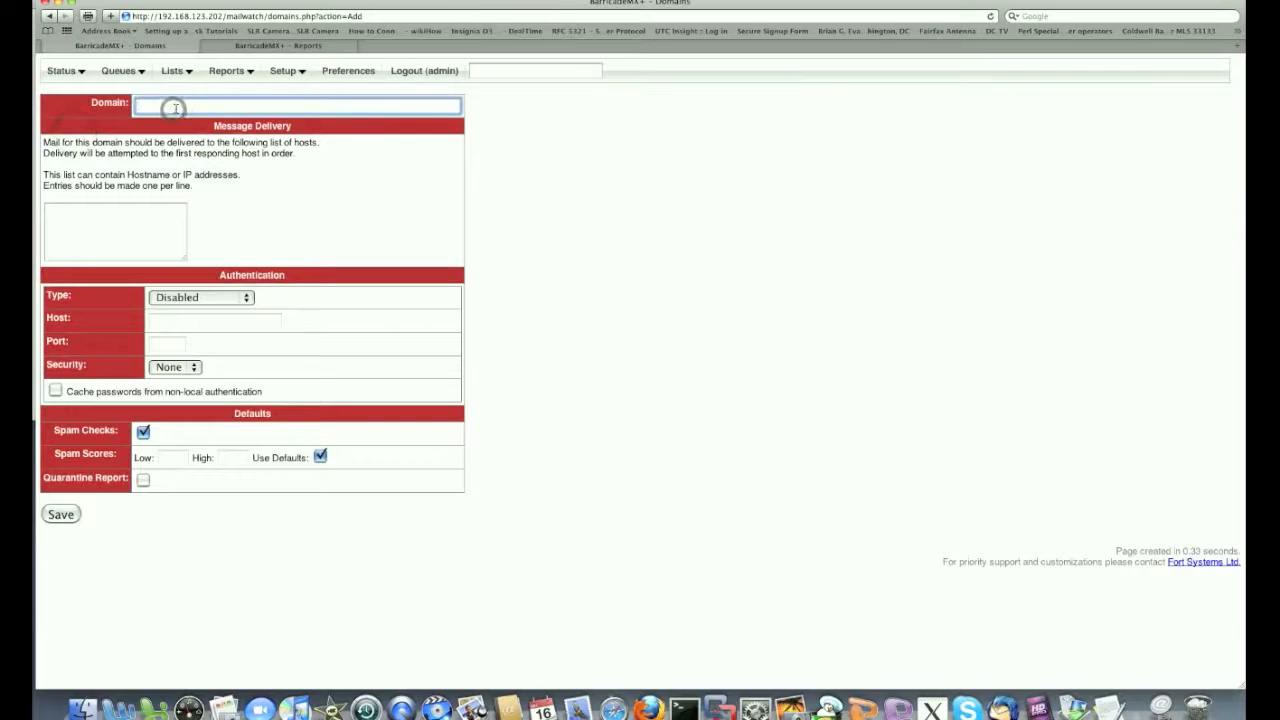
text(swaney.)
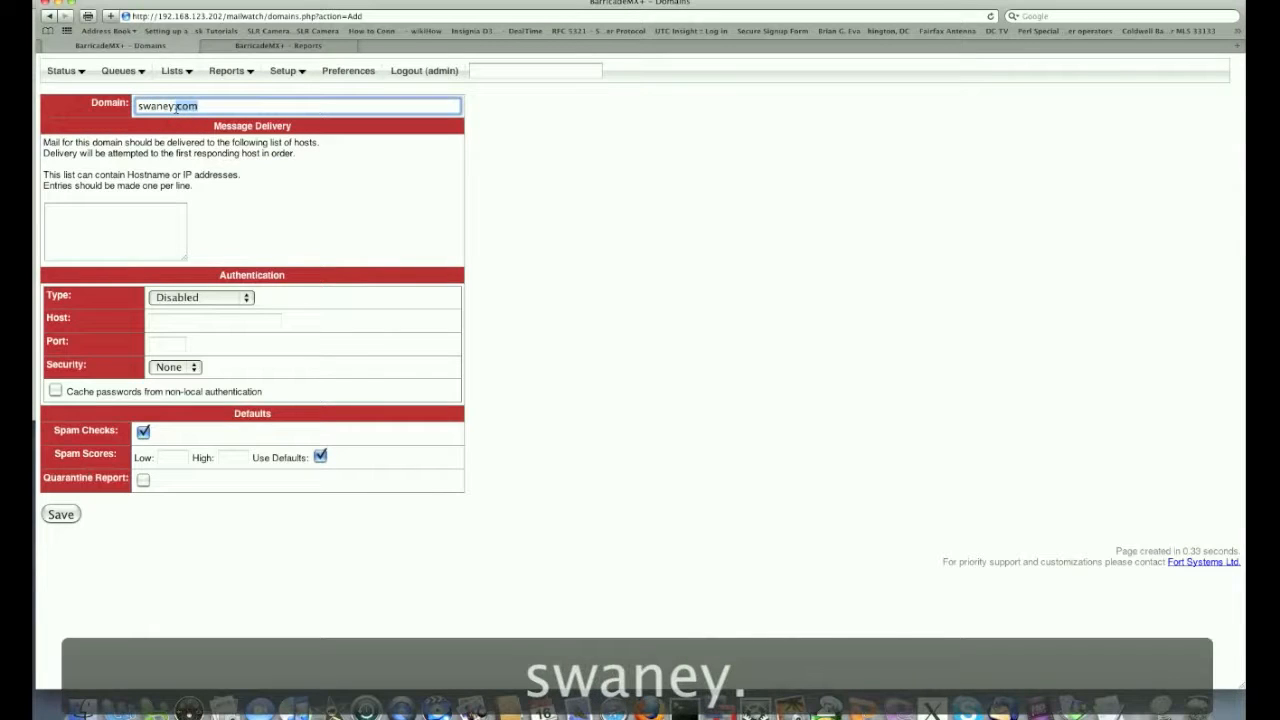
text(com)
click(80, 208)
text(mail.swaney.com)
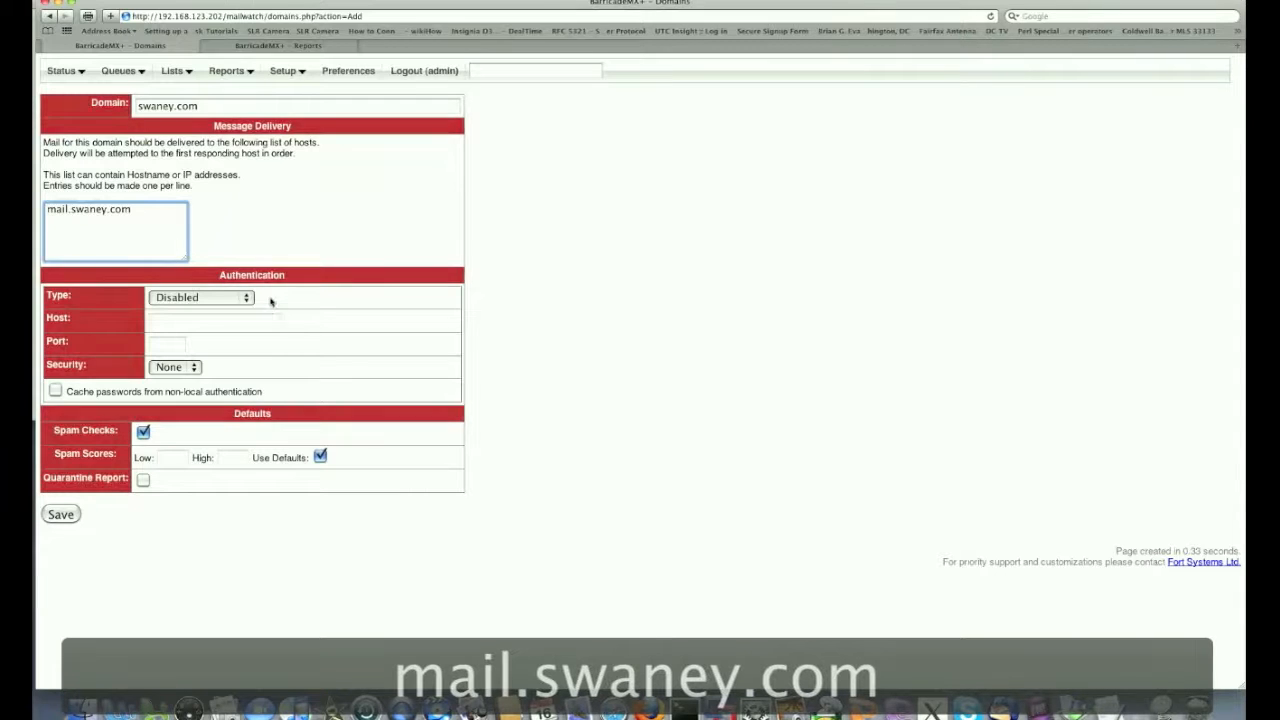
Open the Authentication Type dropdown on the swaney.com domain form
click(250, 301)
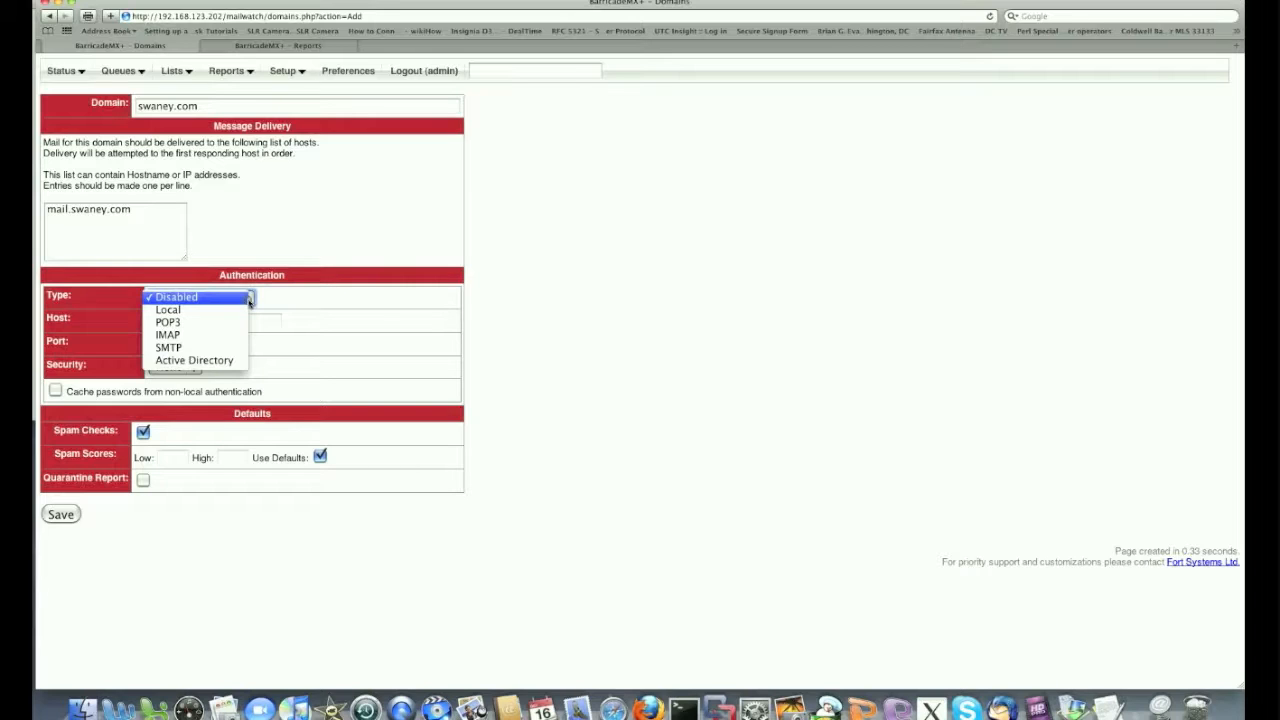
Set the swaney.com domain's authentication to Local and save the domain
click(195, 310)
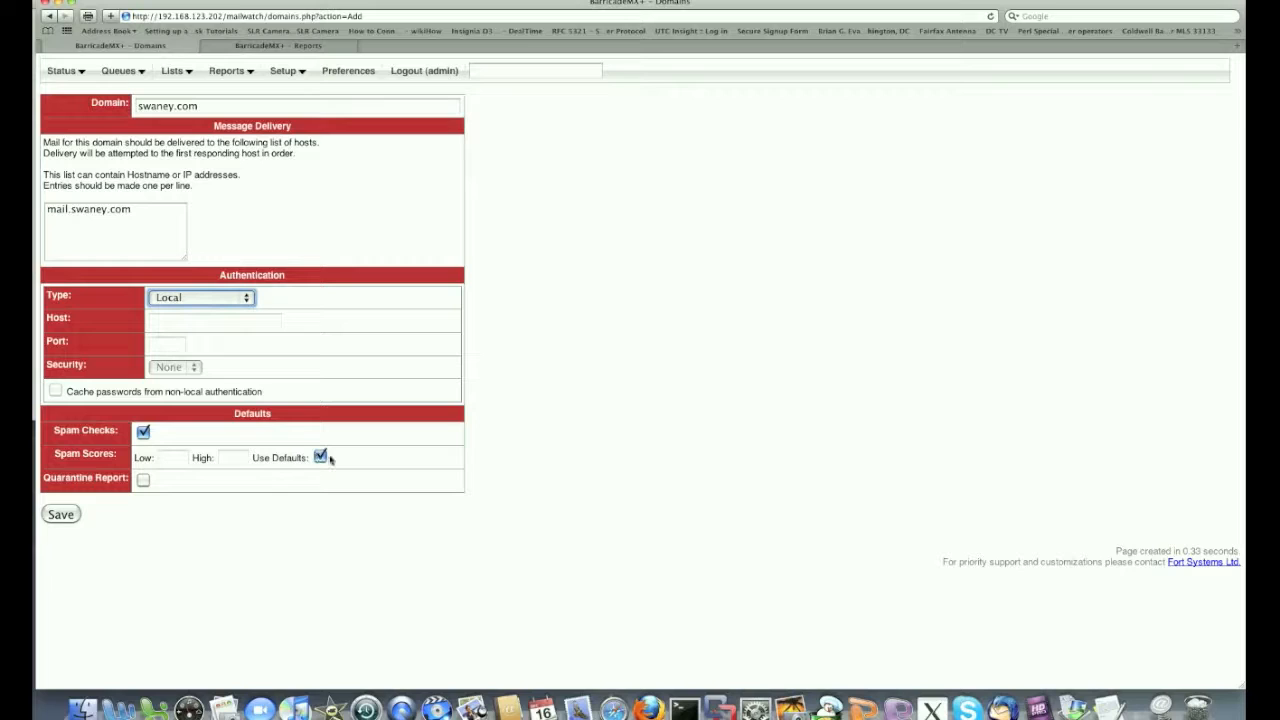
click(142, 481)
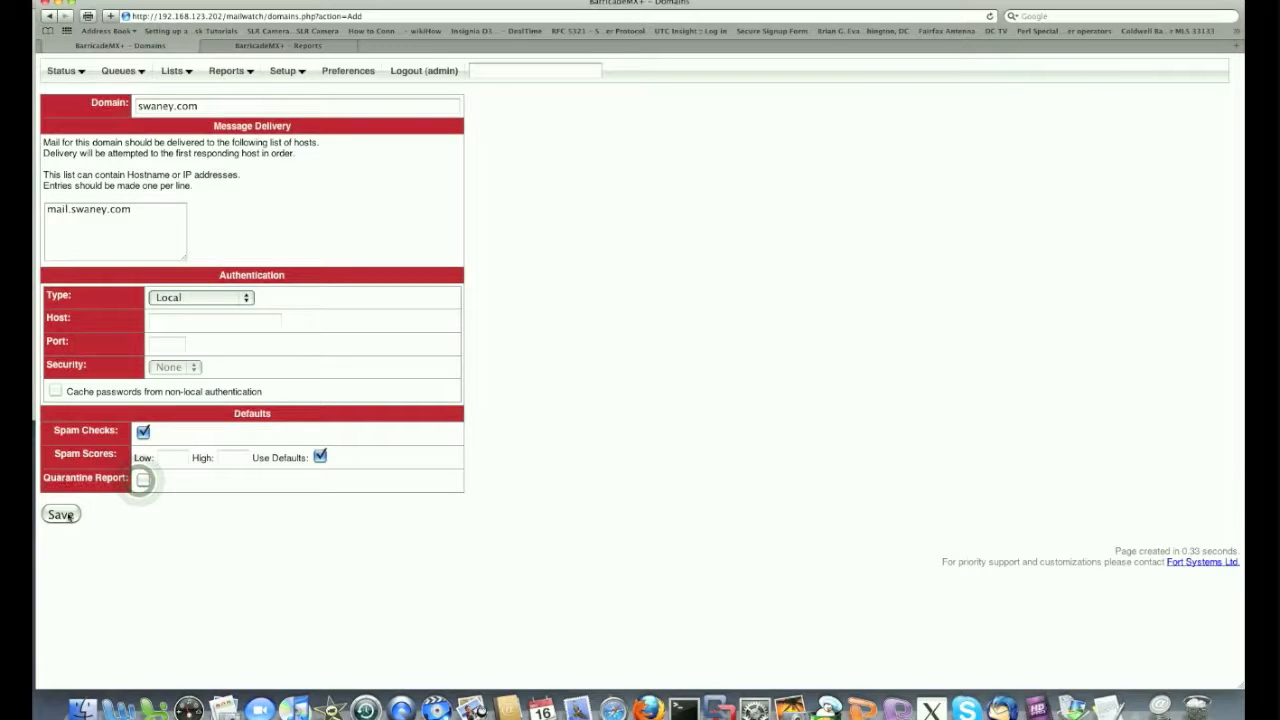
click(60, 514)
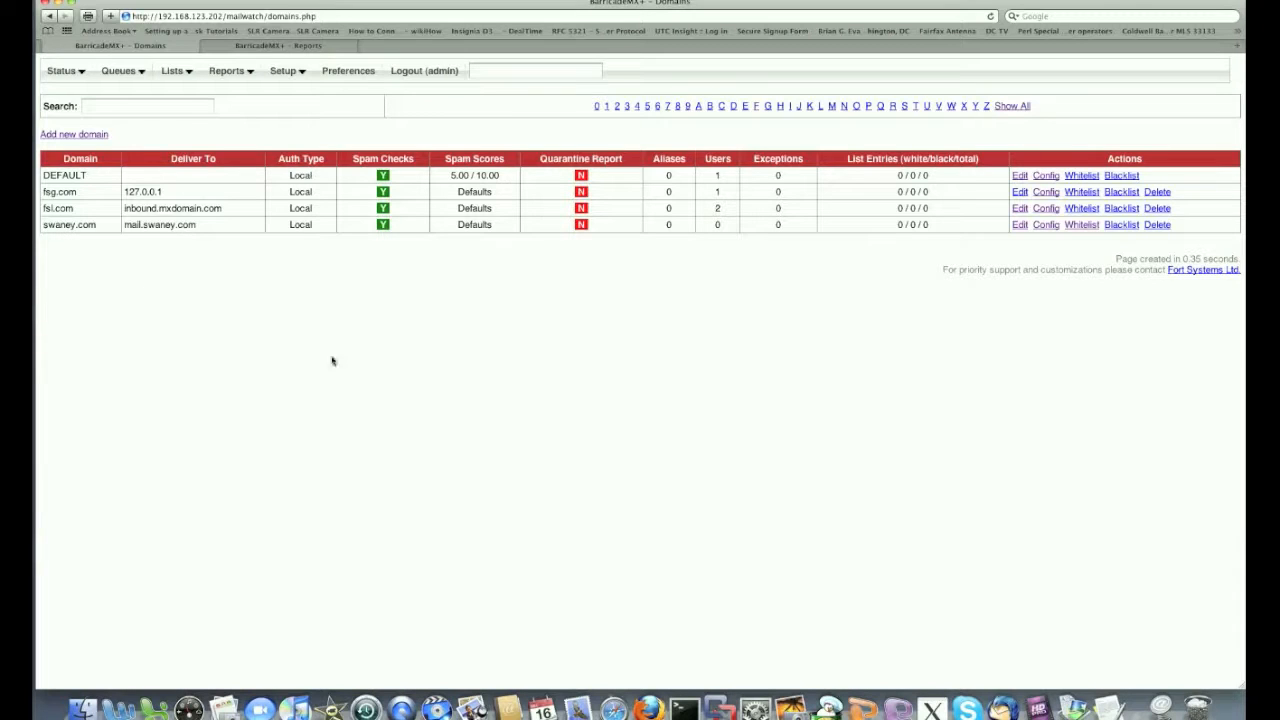
Open the Config page from the swaney.com row of the domains table
click(1044, 225)
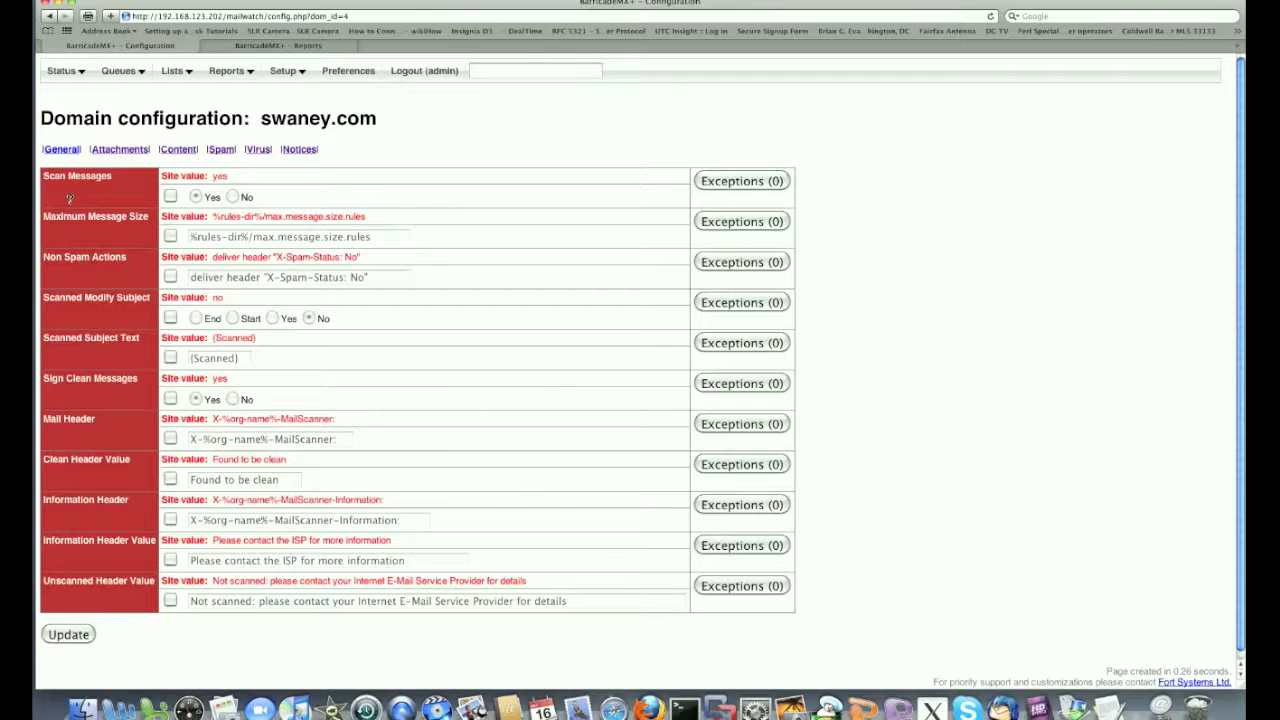
click(69, 198)
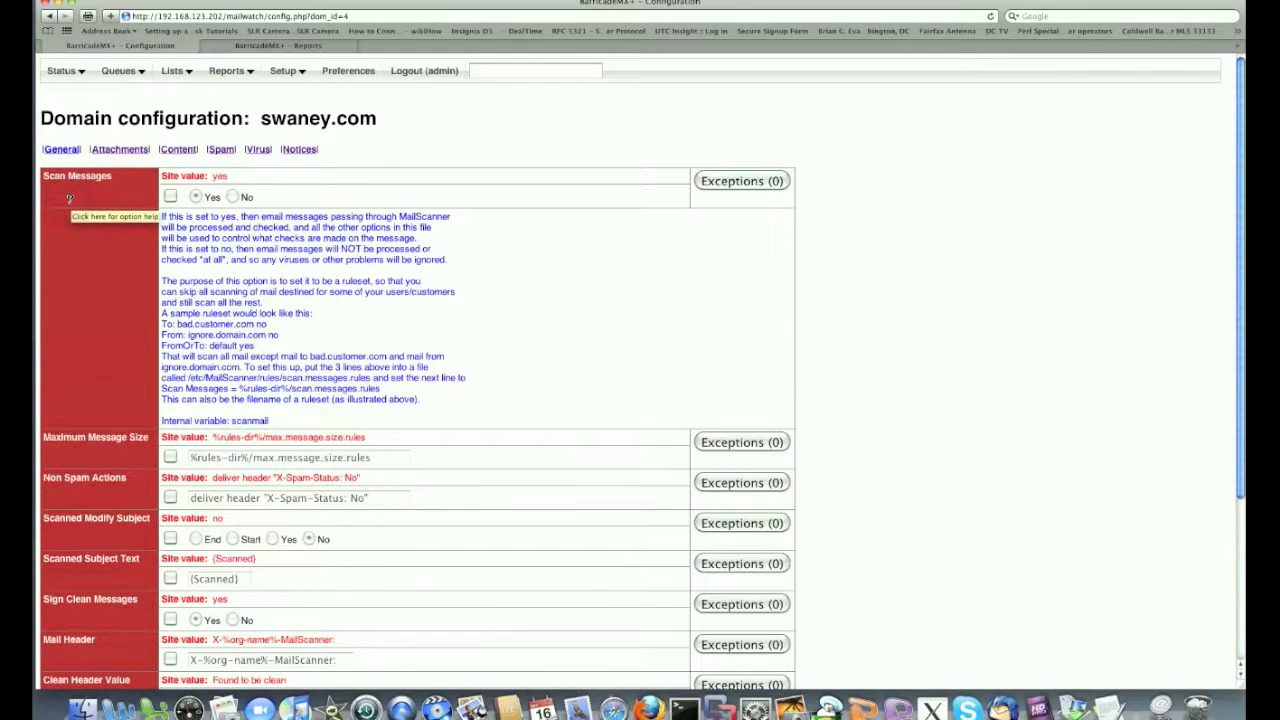
click(69, 198)
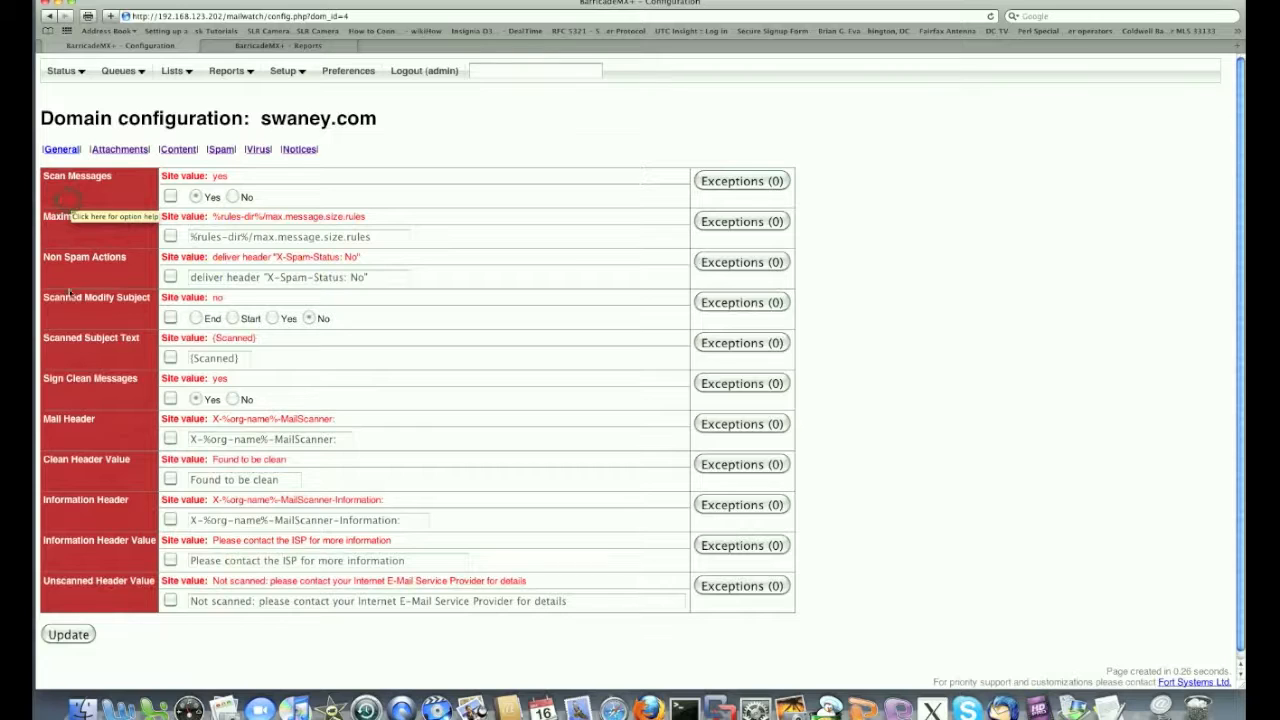
click(59, 464)
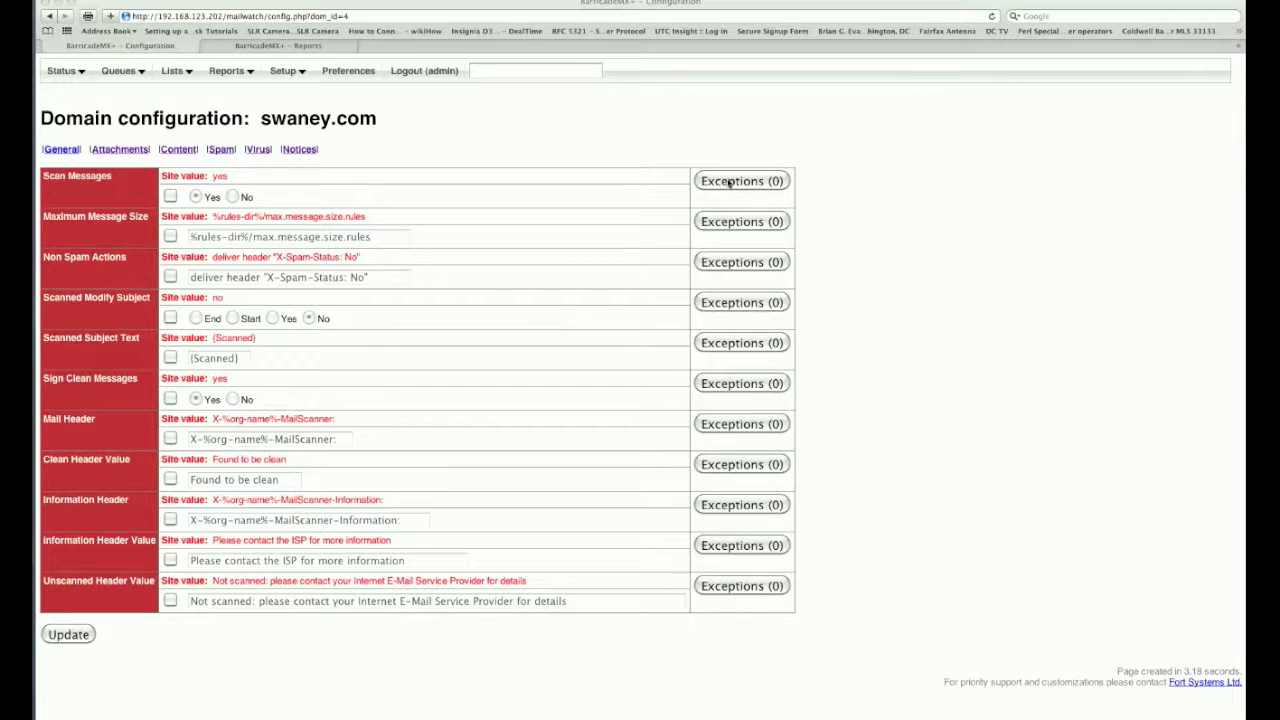
Open swaney.com's Scan Messages exceptions, keep From as match type, and enable the AND condition
click(729, 182)
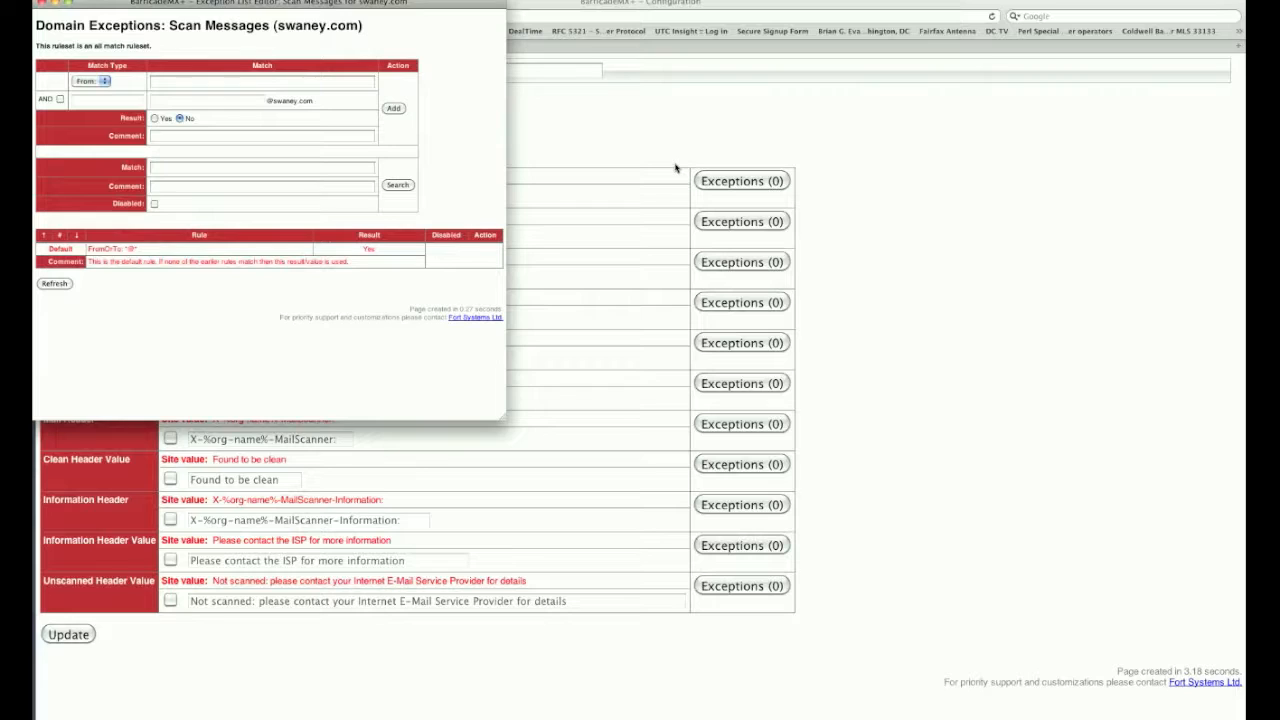
click(97, 80)
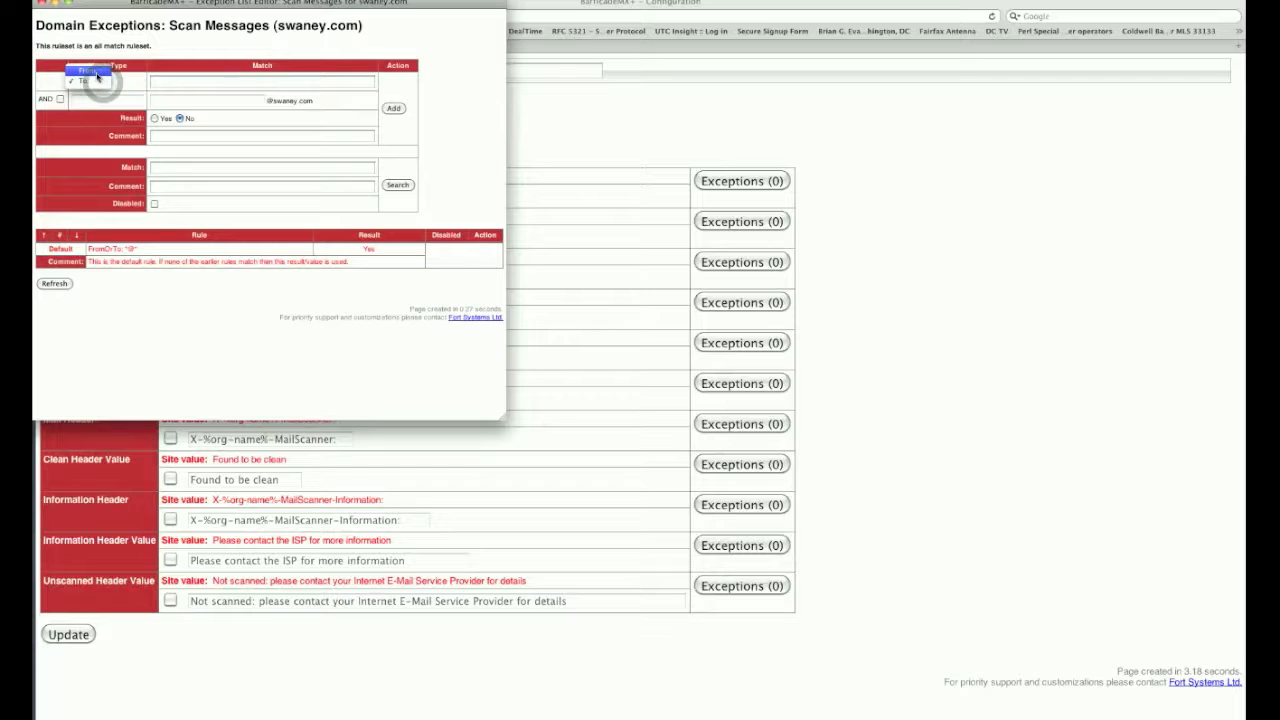
click(97, 74)
click(60, 99)
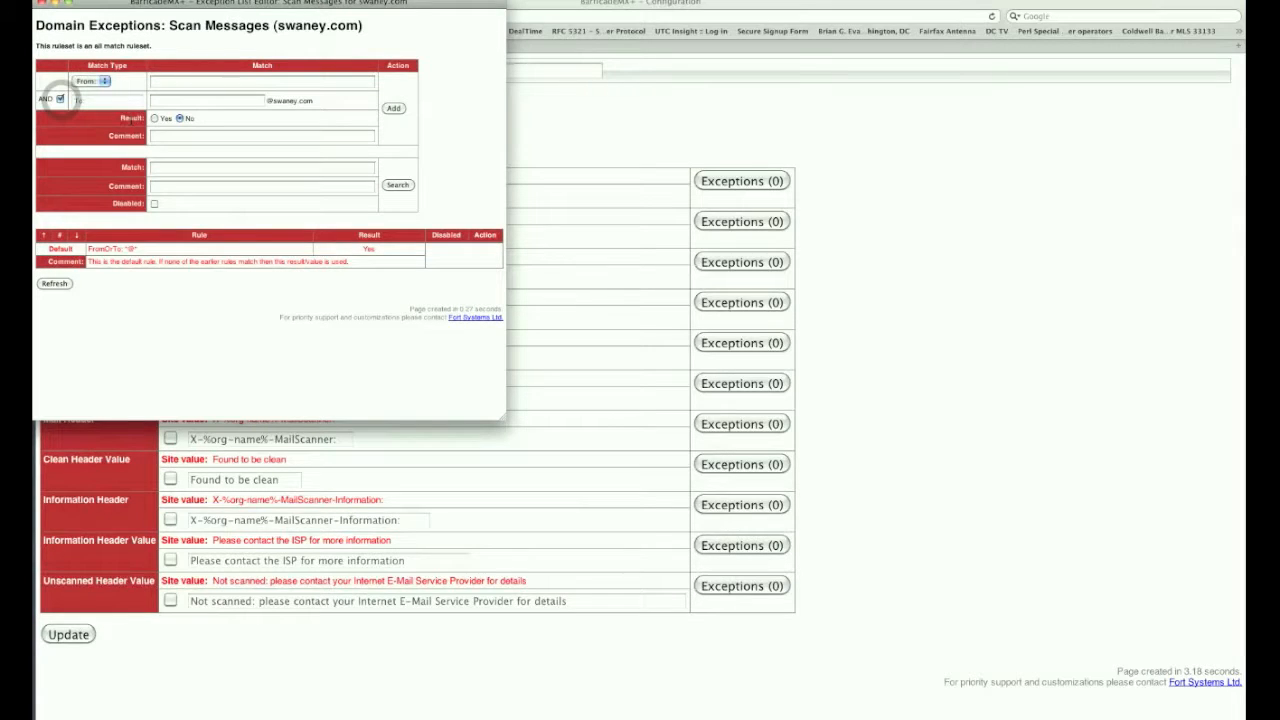
click(160, 80)
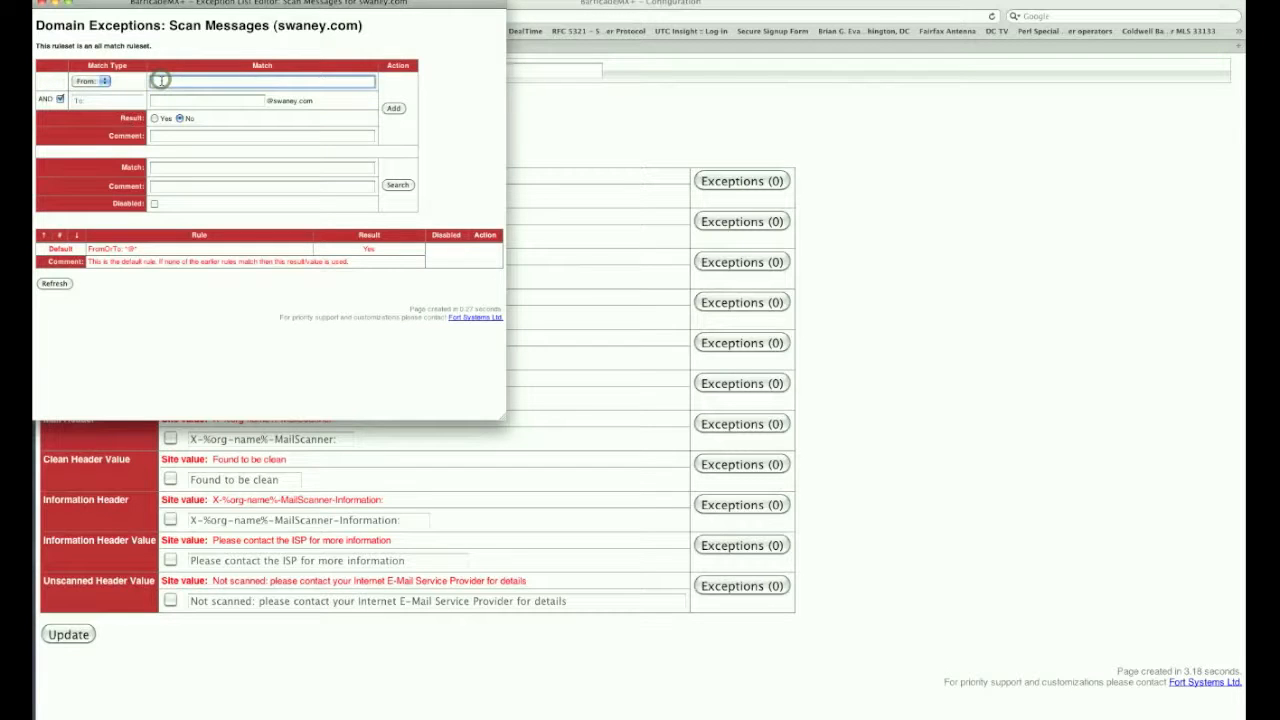
click(157, 99)
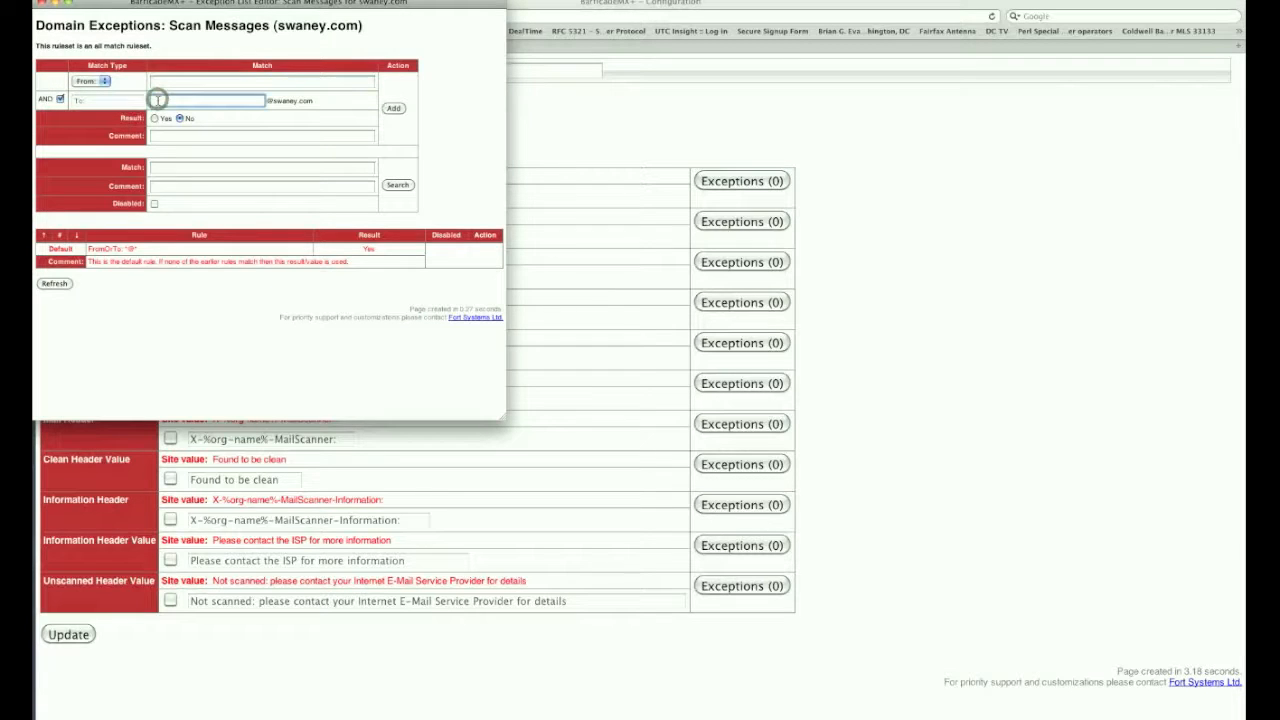
click(156, 118)
click(178, 118)
click(168, 136)
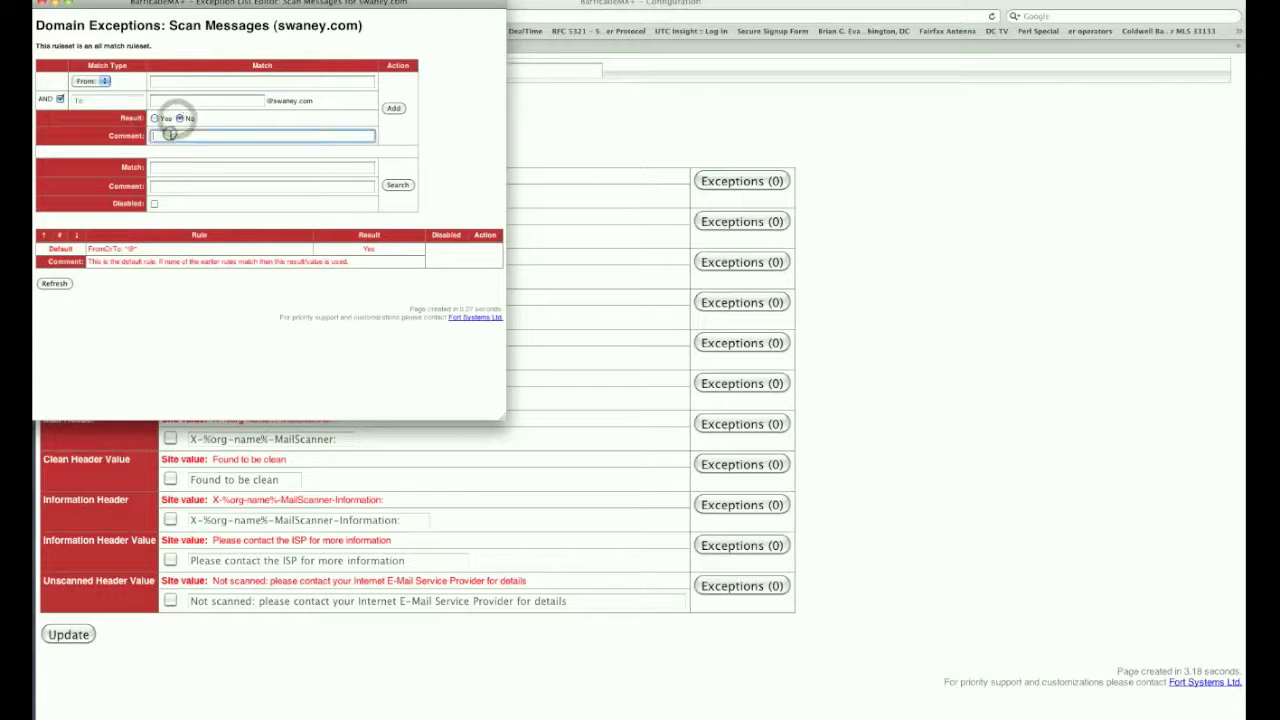
click(157, 168)
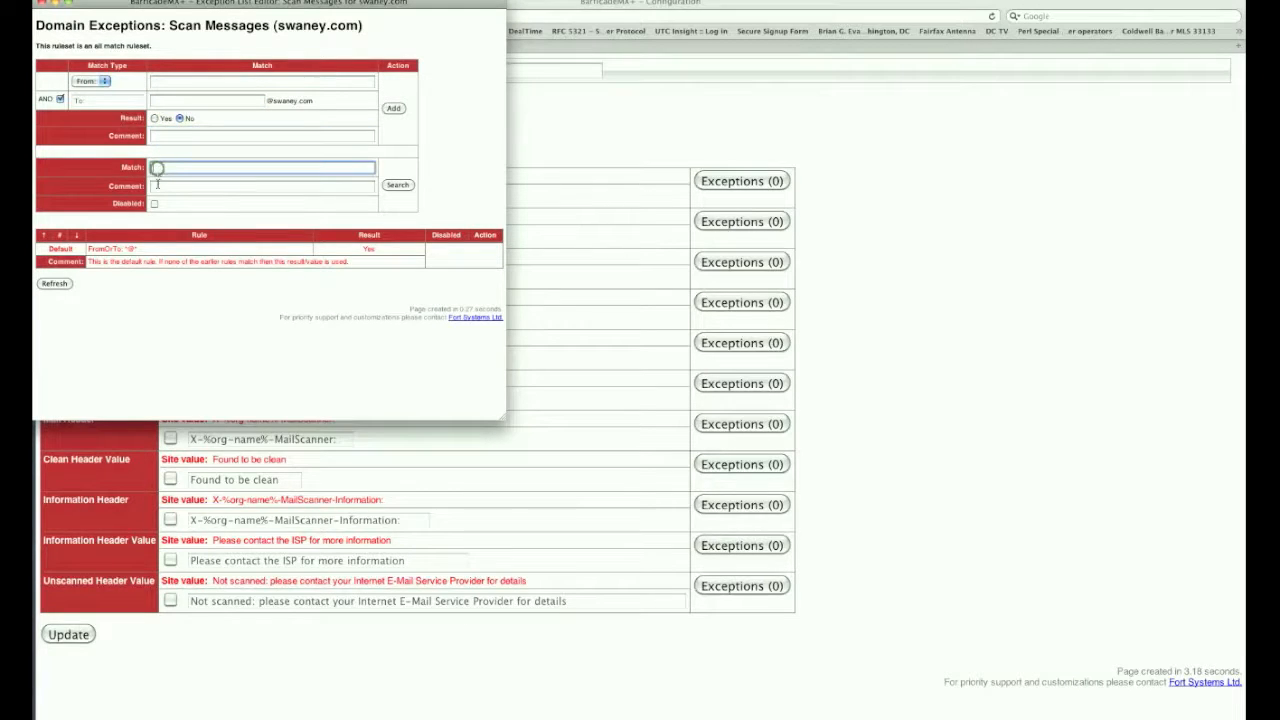
click(157, 185)
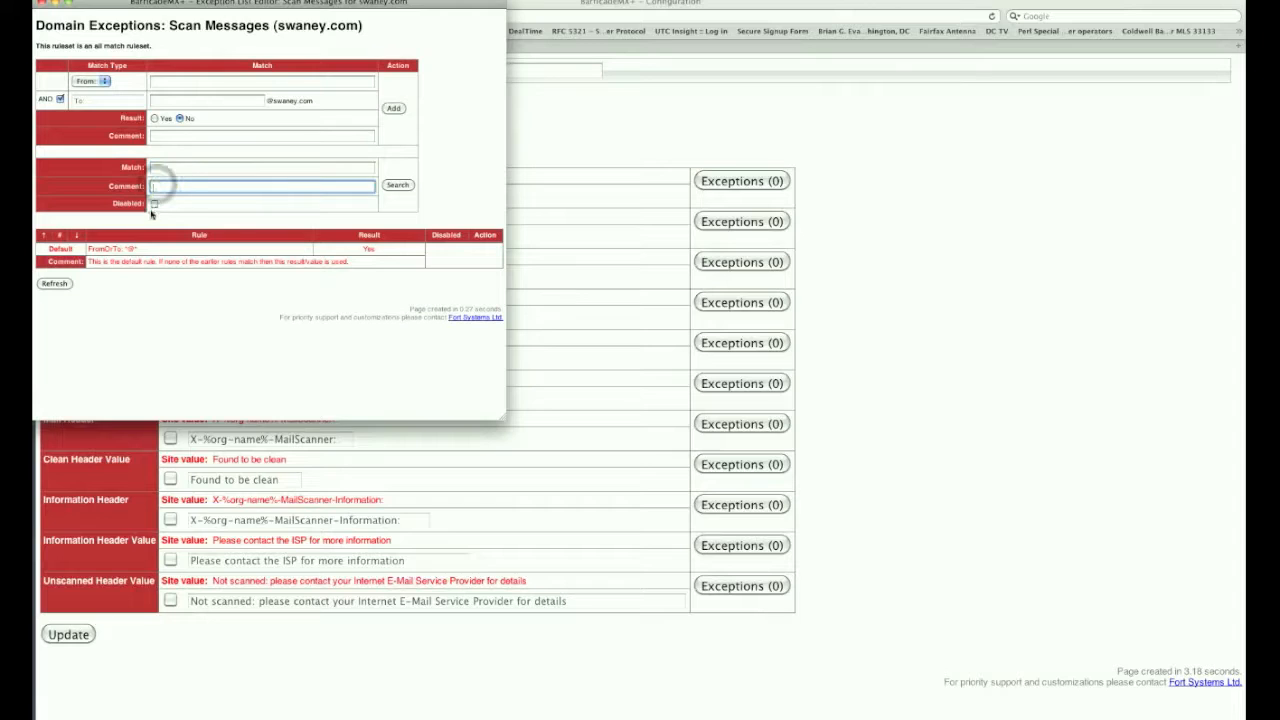
click(50, 248)
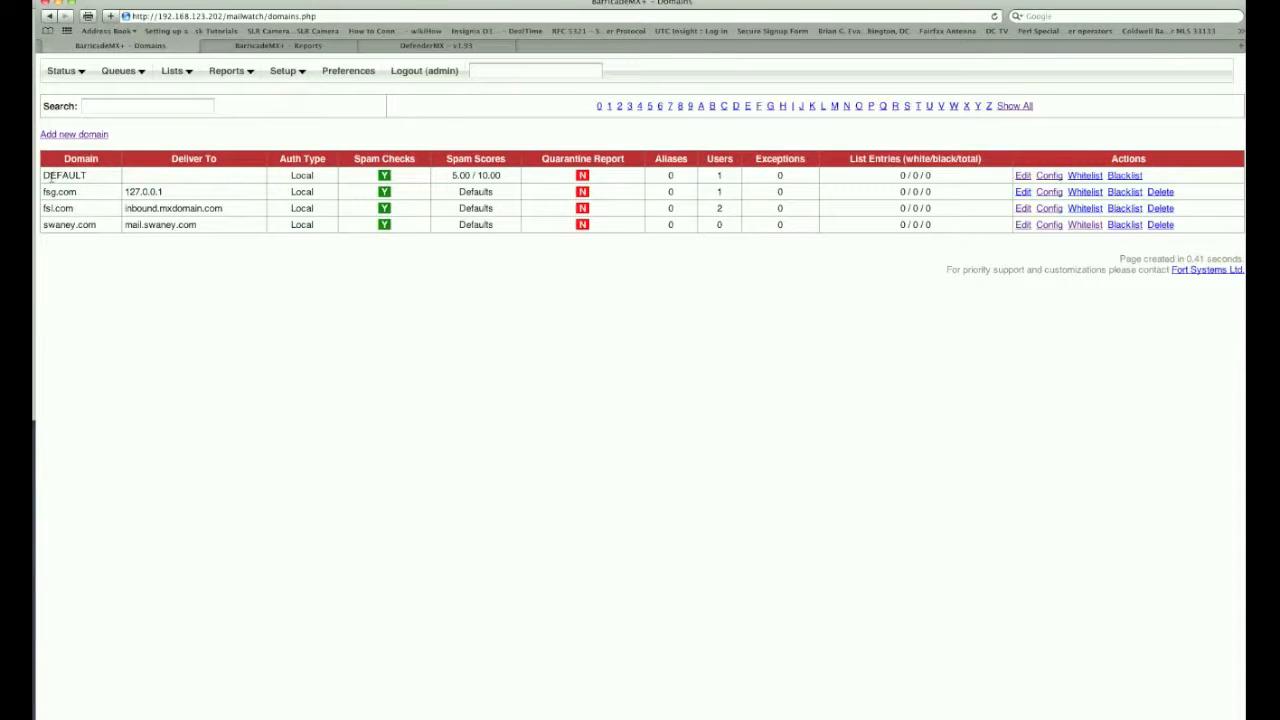
Open the Config page for the DEFAULT domain from the domains list
double_click(47, 176)
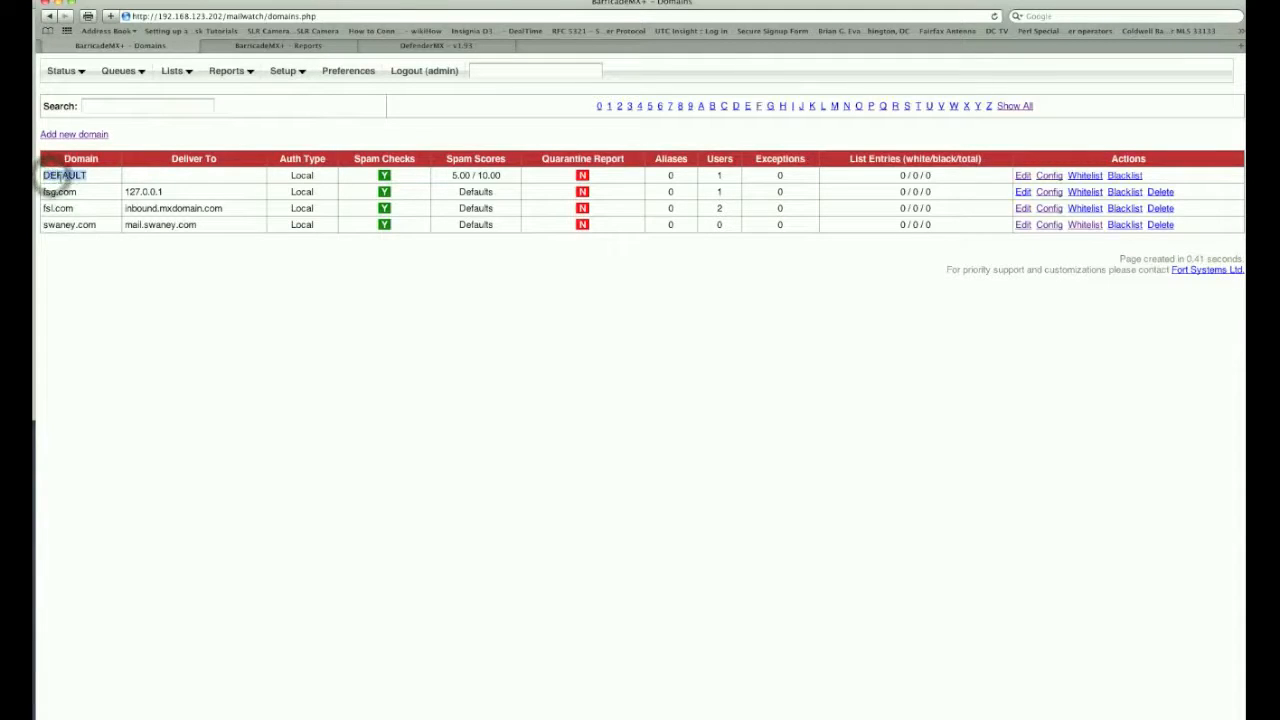
click(1049, 177)
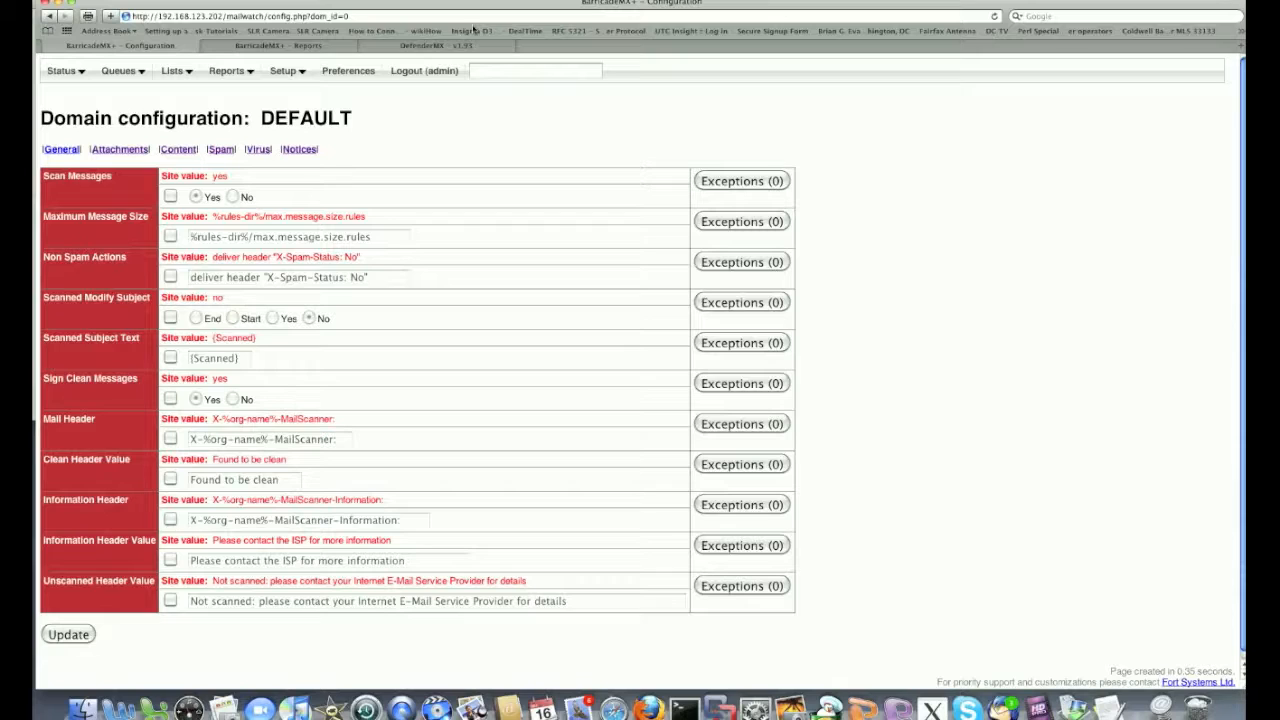
Review the DEFAULT domain's attachment, content and spam settings, scrolling through each page
click(131, 150)
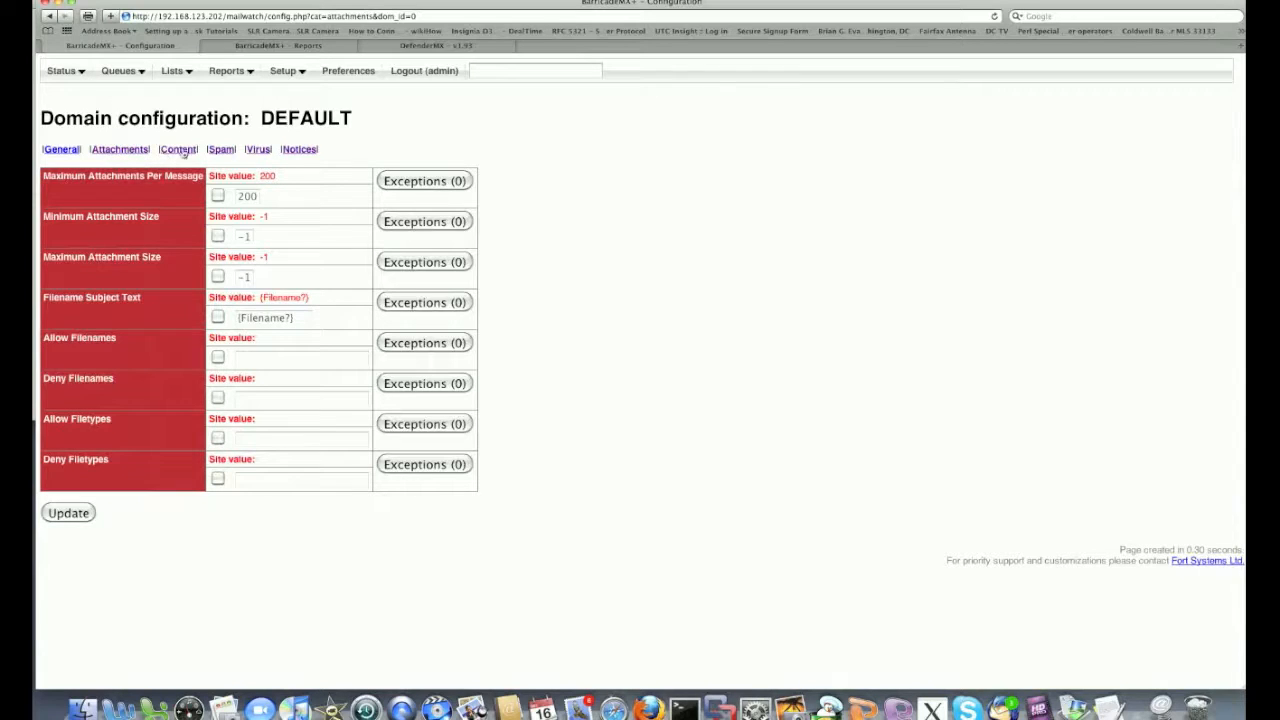
click(180, 150)
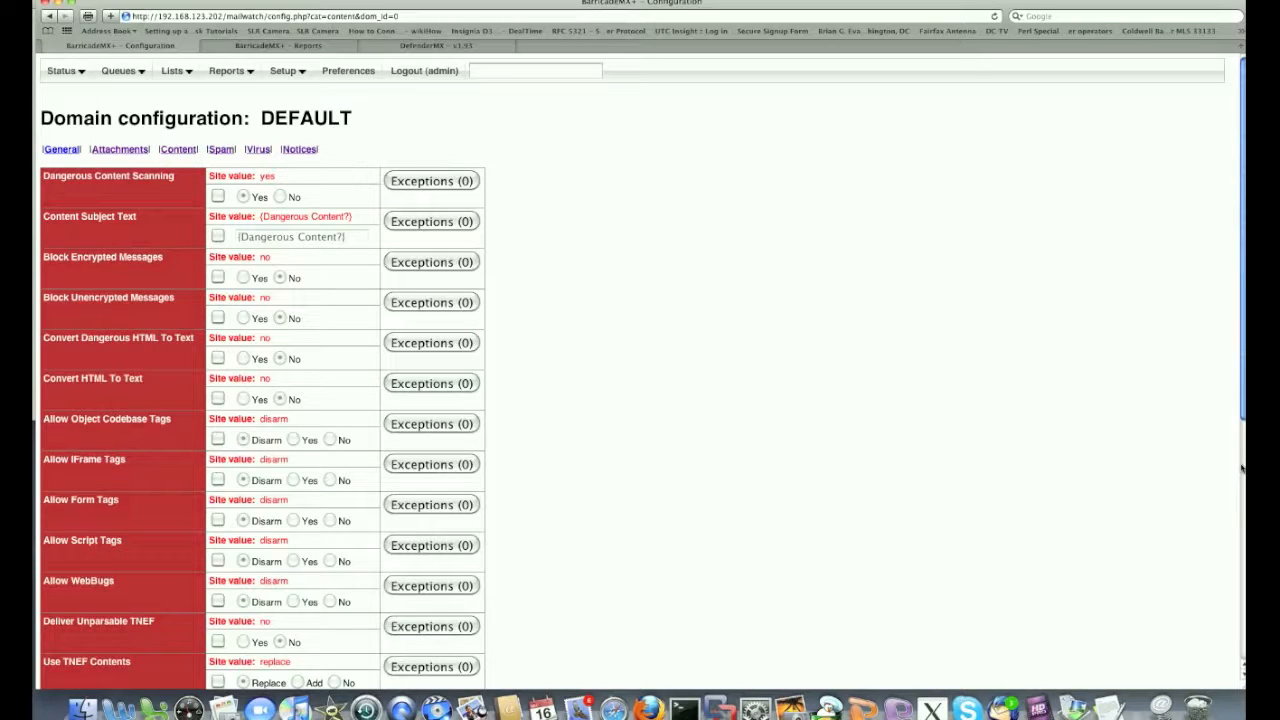
click(1242, 466)
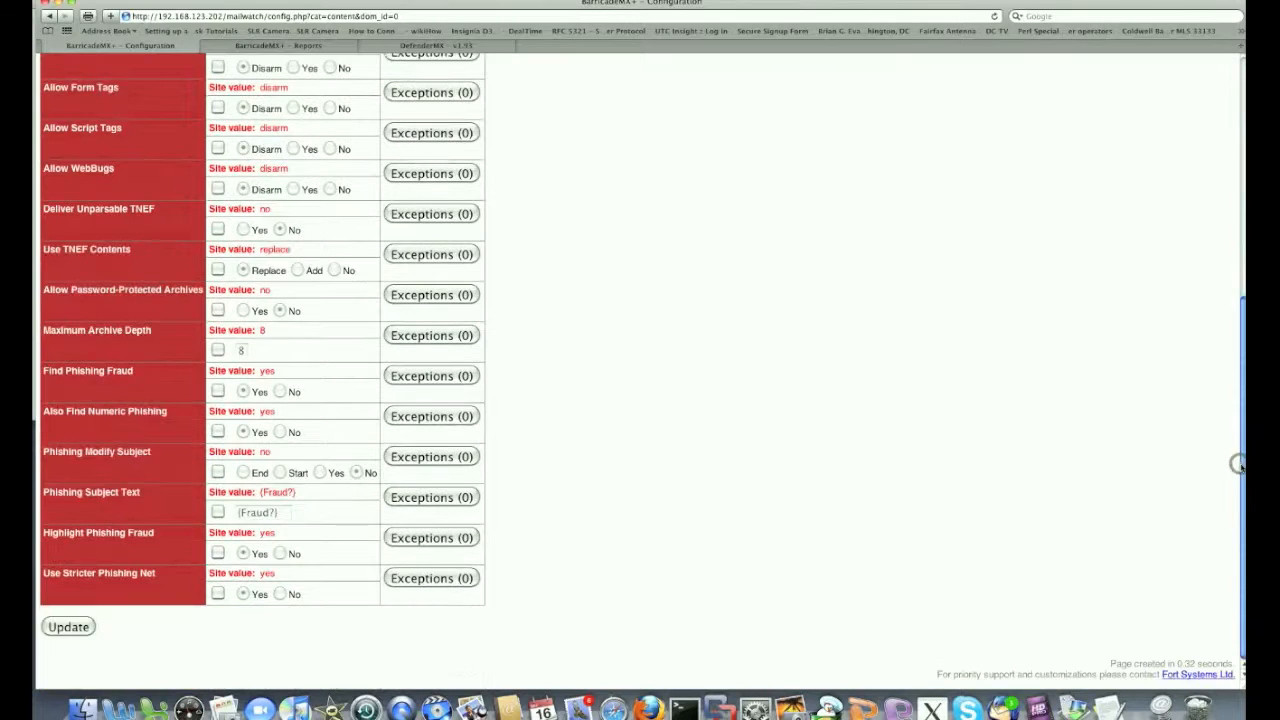
click(1243, 213)
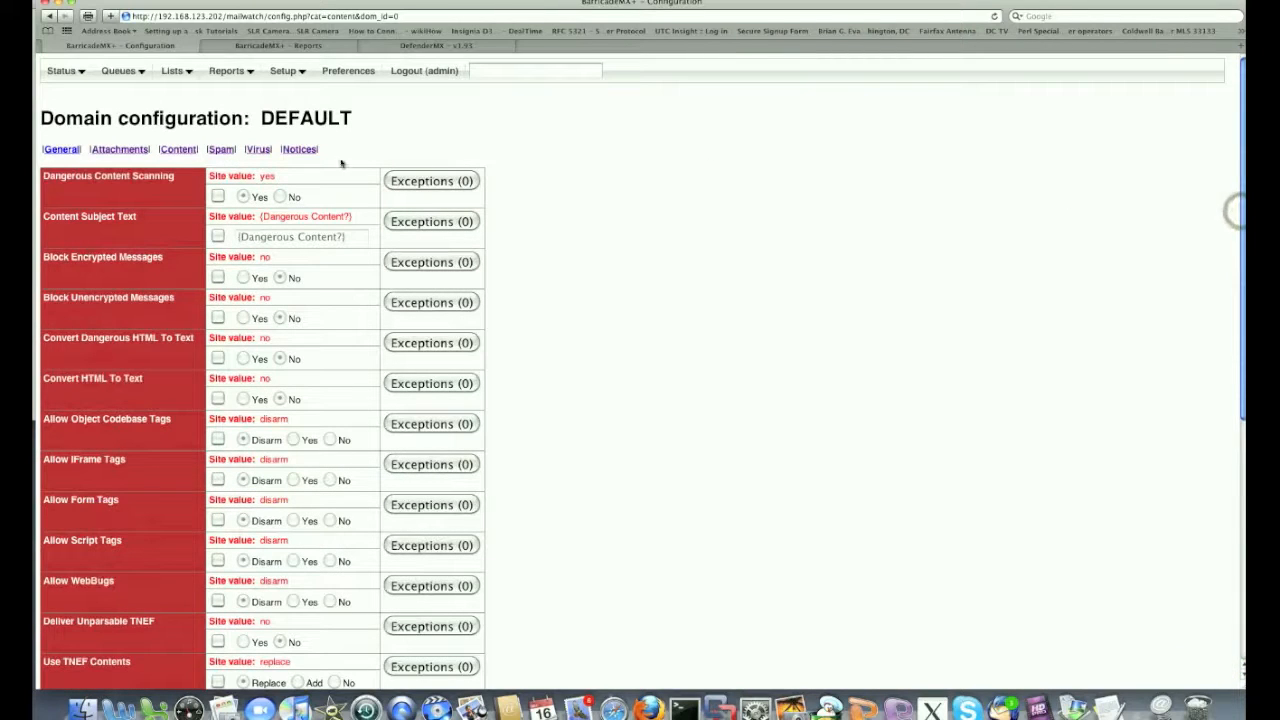
click(219, 150)
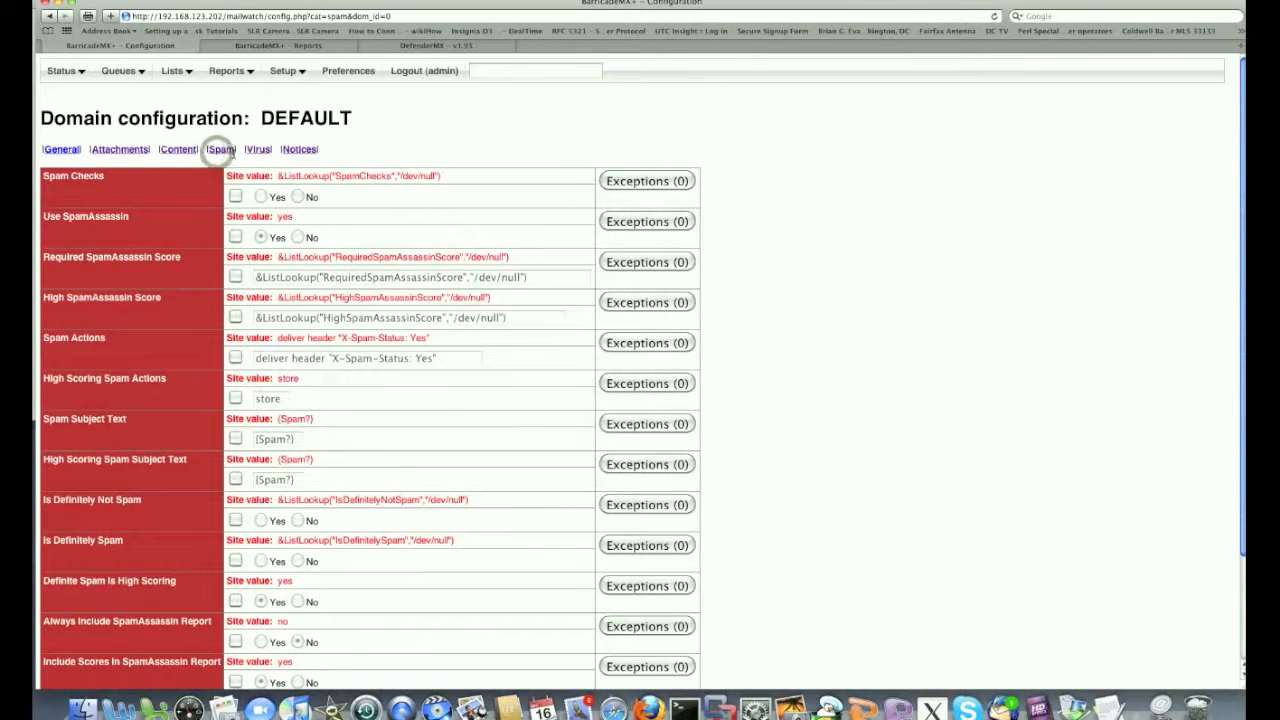
click(1242, 650)
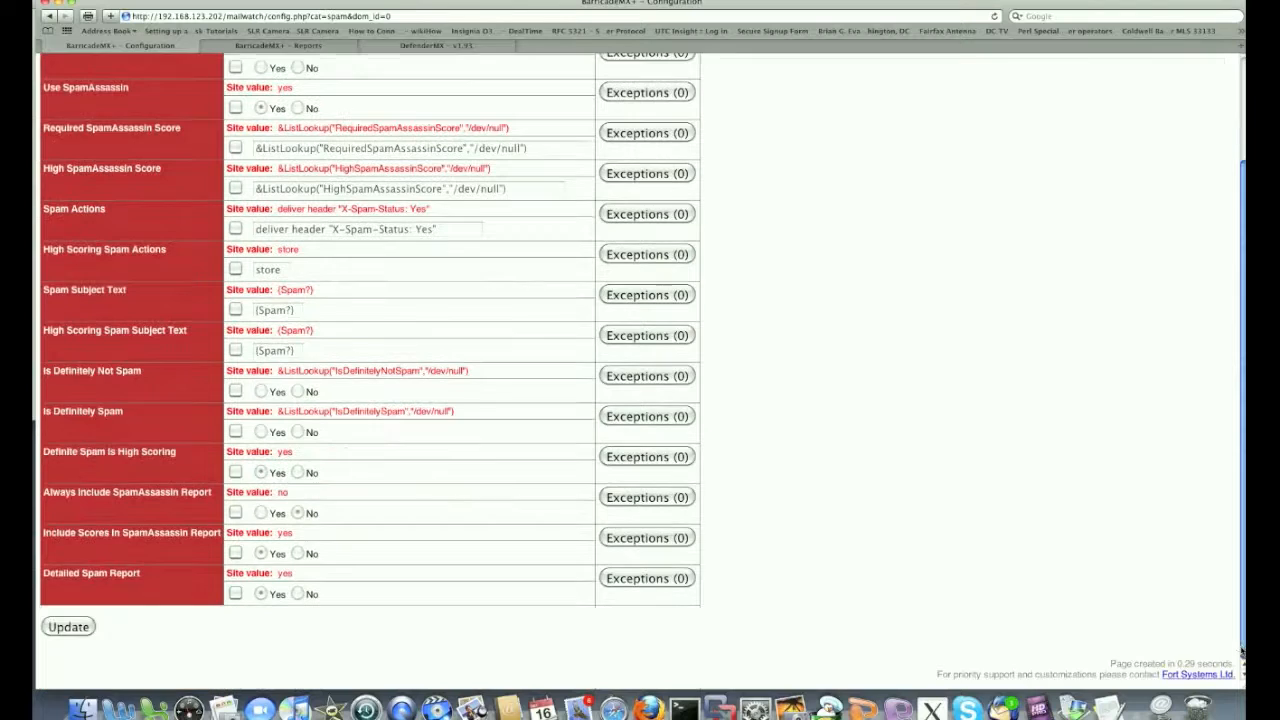
click(1240, 112)
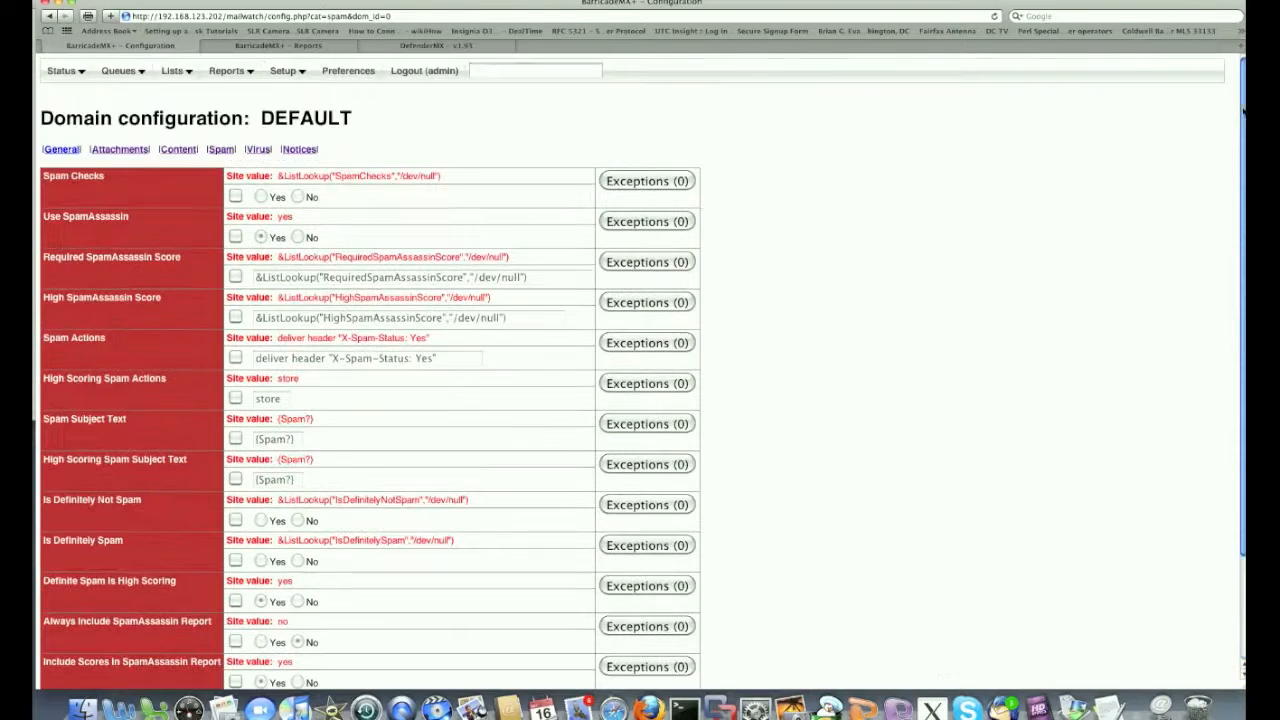
Check the DEFAULT domain's virus and notices settings and save the notices with Update
click(250, 149)
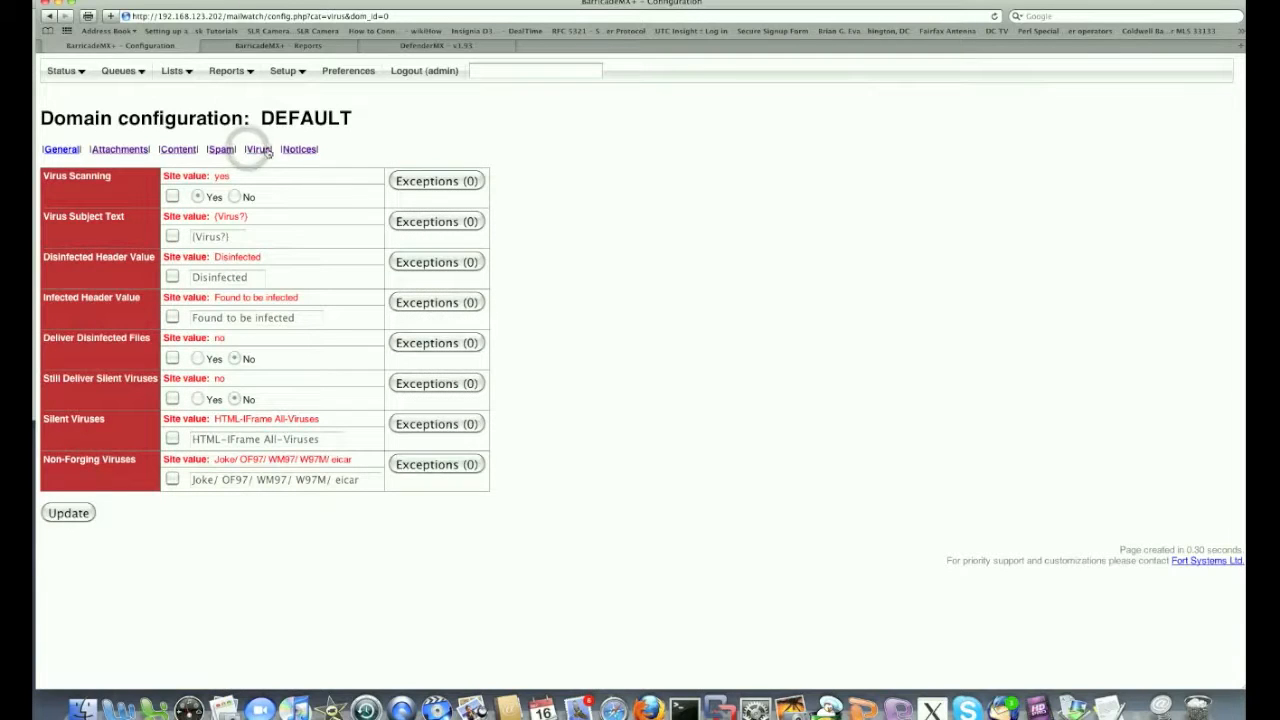
click(298, 150)
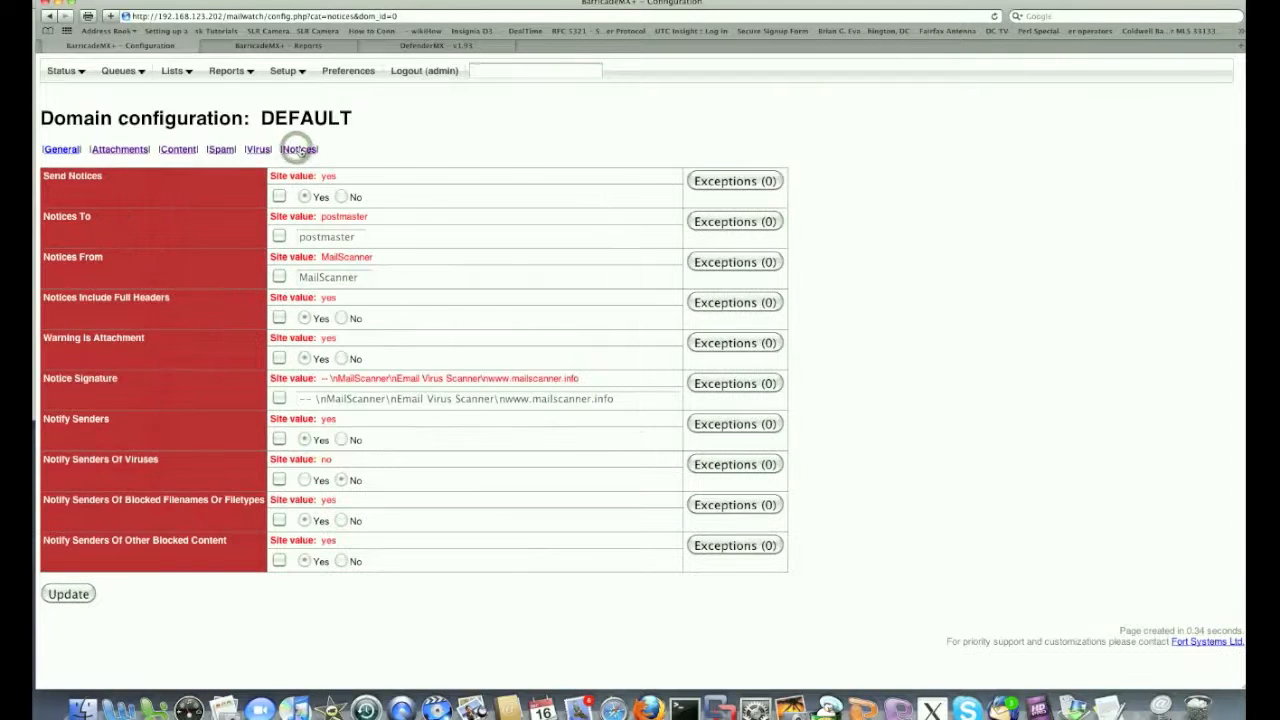
click(70, 596)
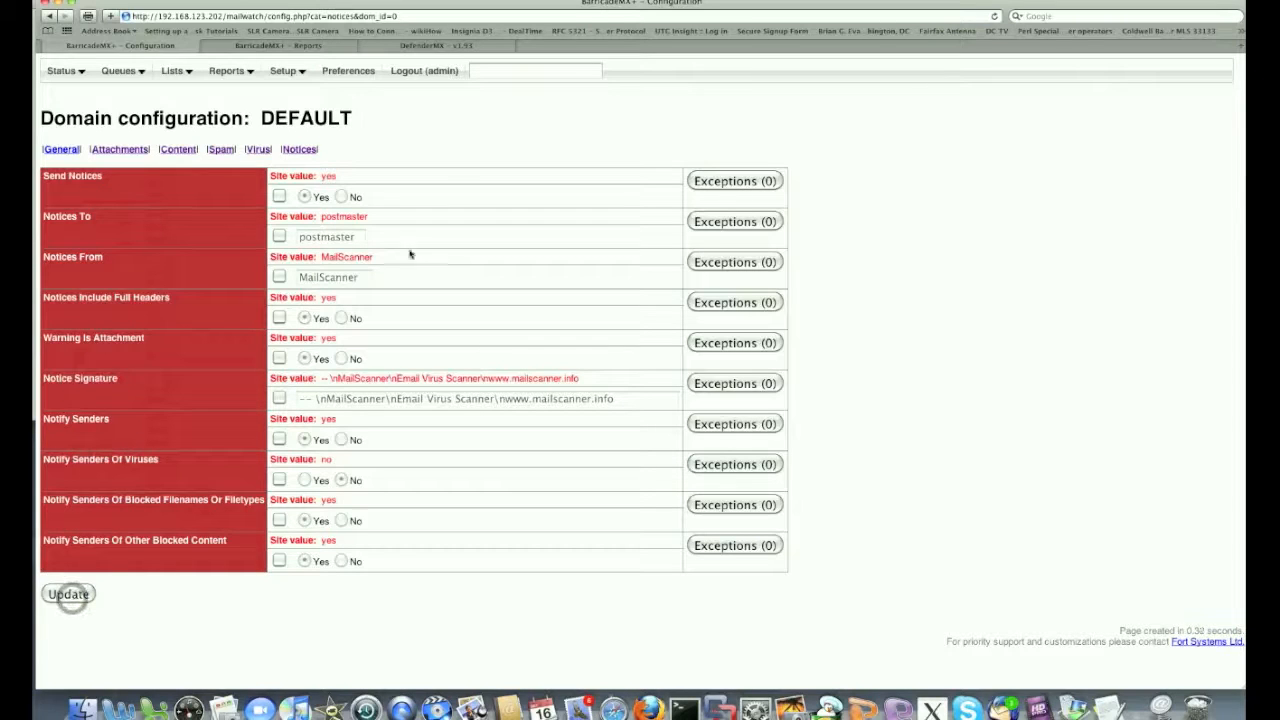
click(293, 75)
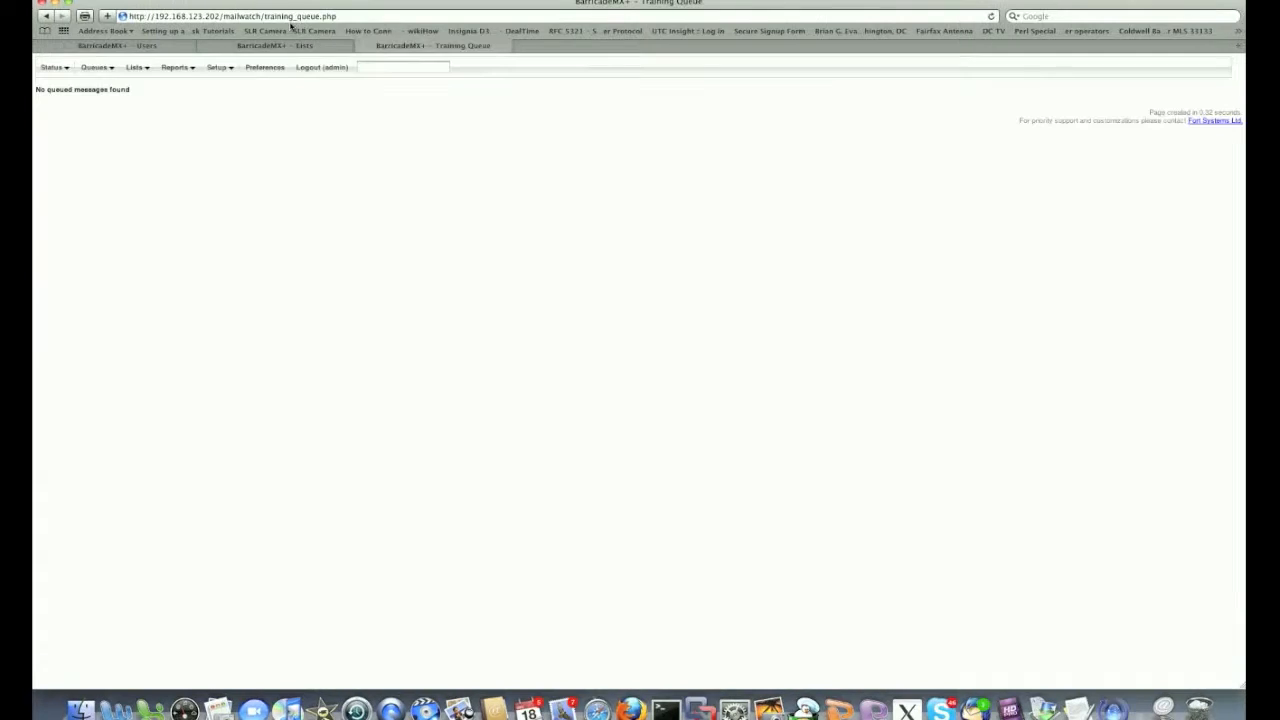
Open the Setup > Users list and delete the unwanted account, leaving four users
click(217, 68)
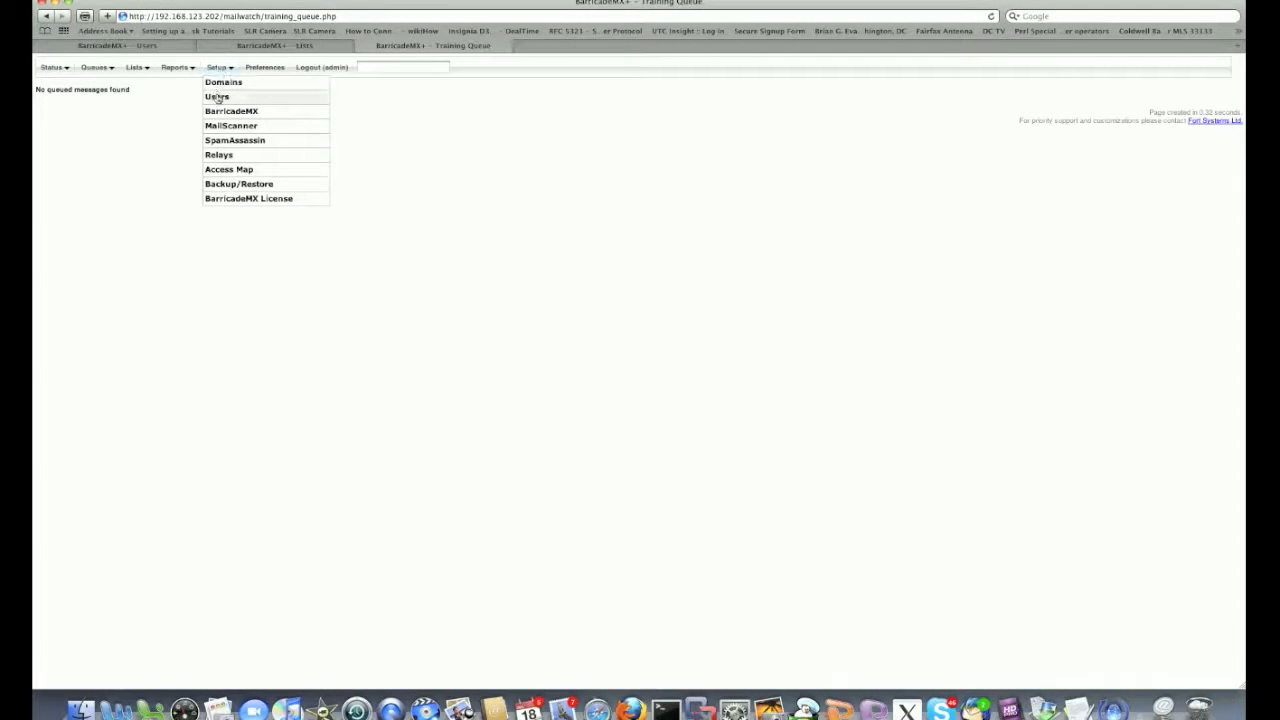
click(217, 96)
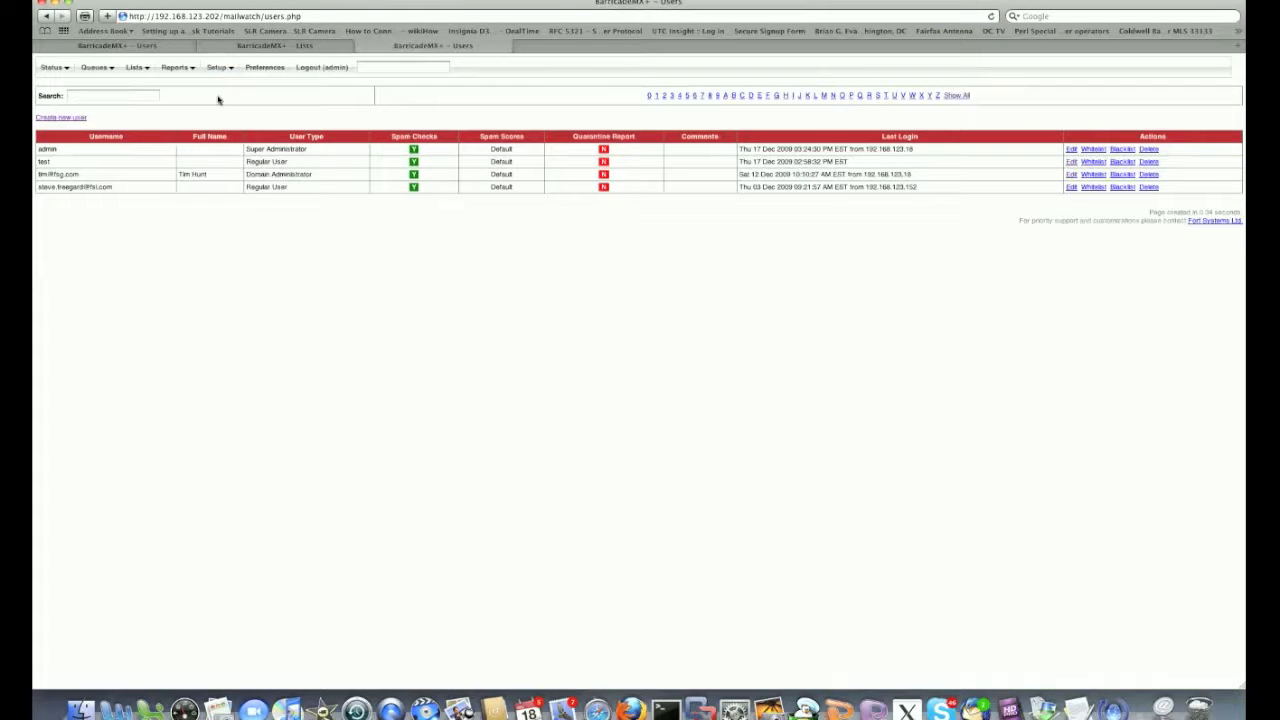
click(61, 118)
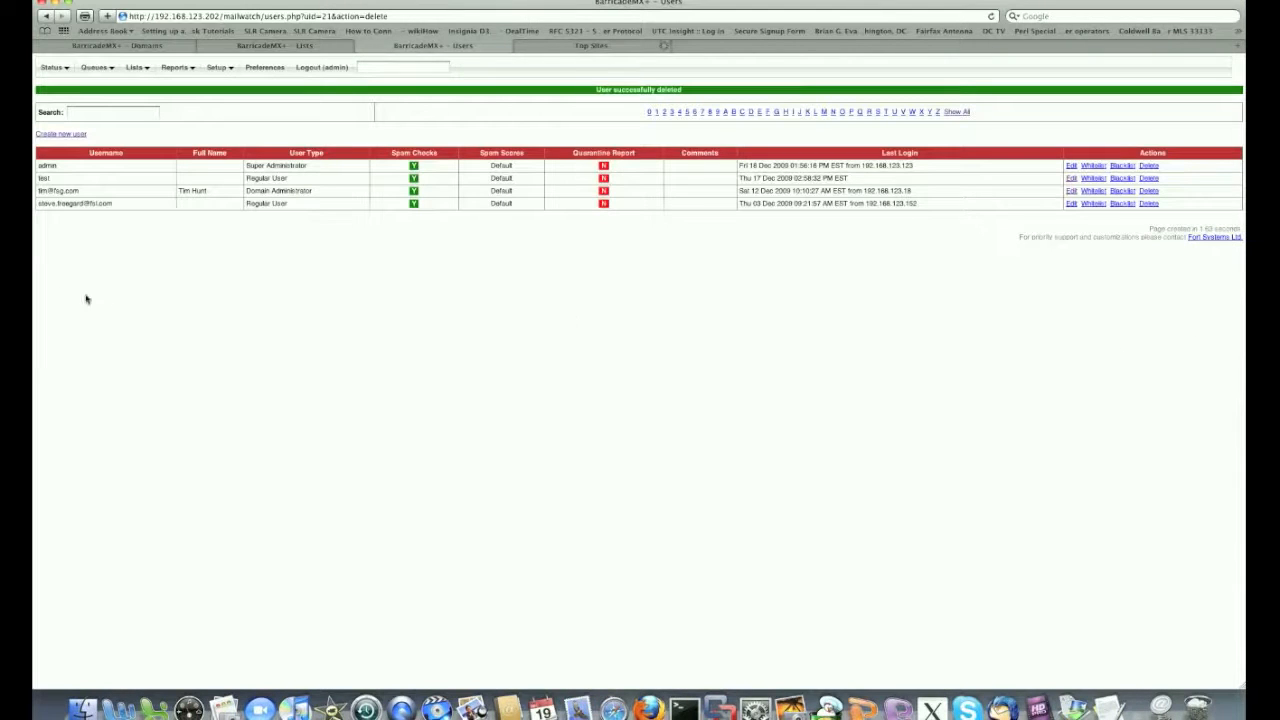
click(55, 136)
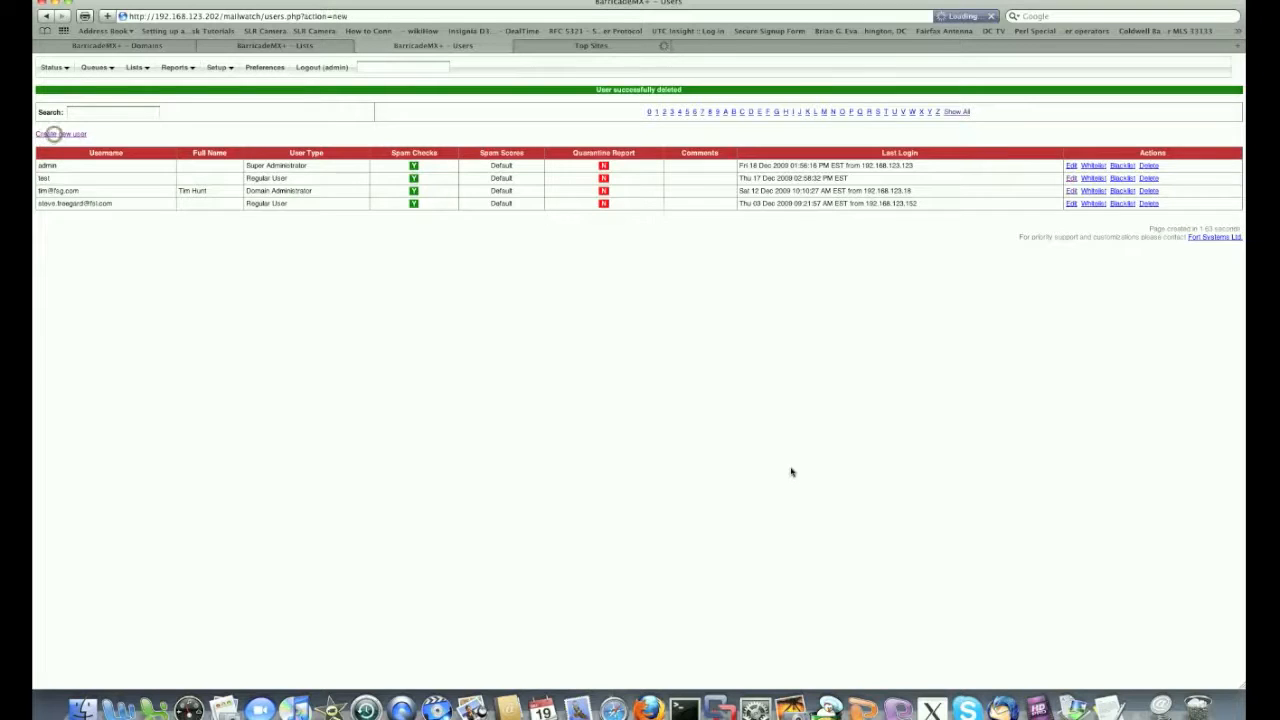
Enter the new user's e-mail address as username and type the password twice
mouse_move(117, 100)
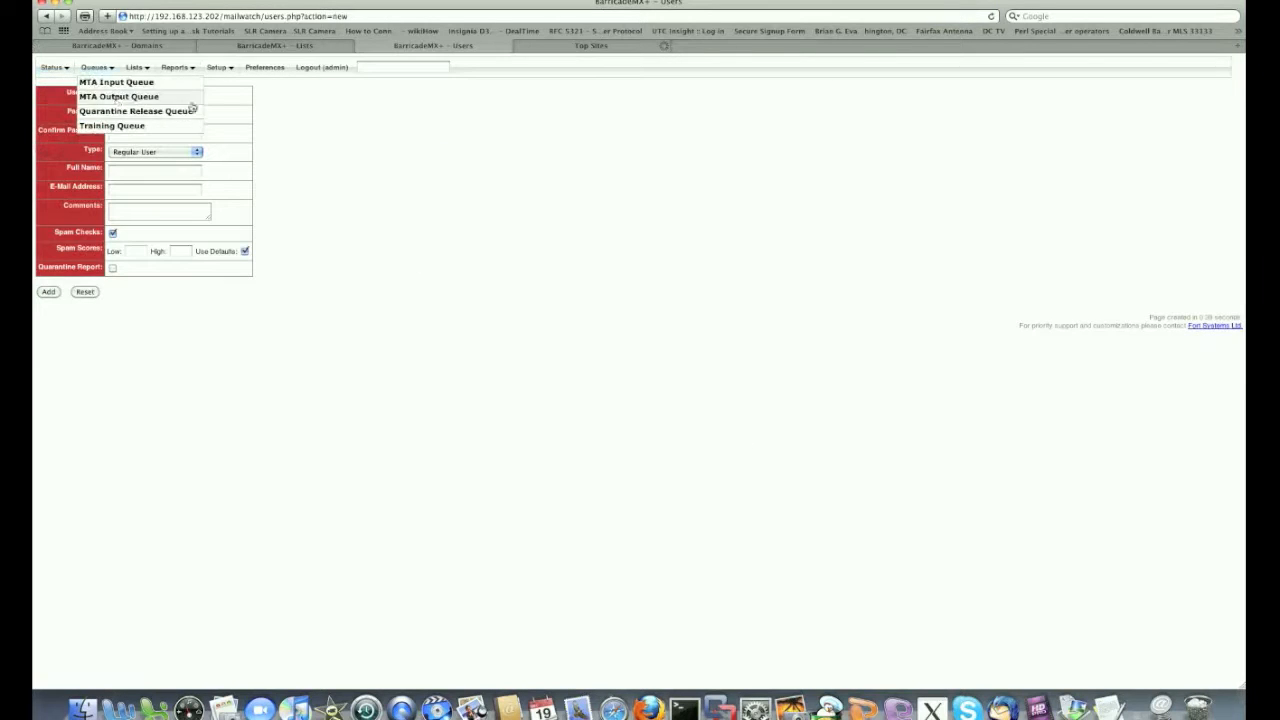
click(142, 95)
click(142, 95)
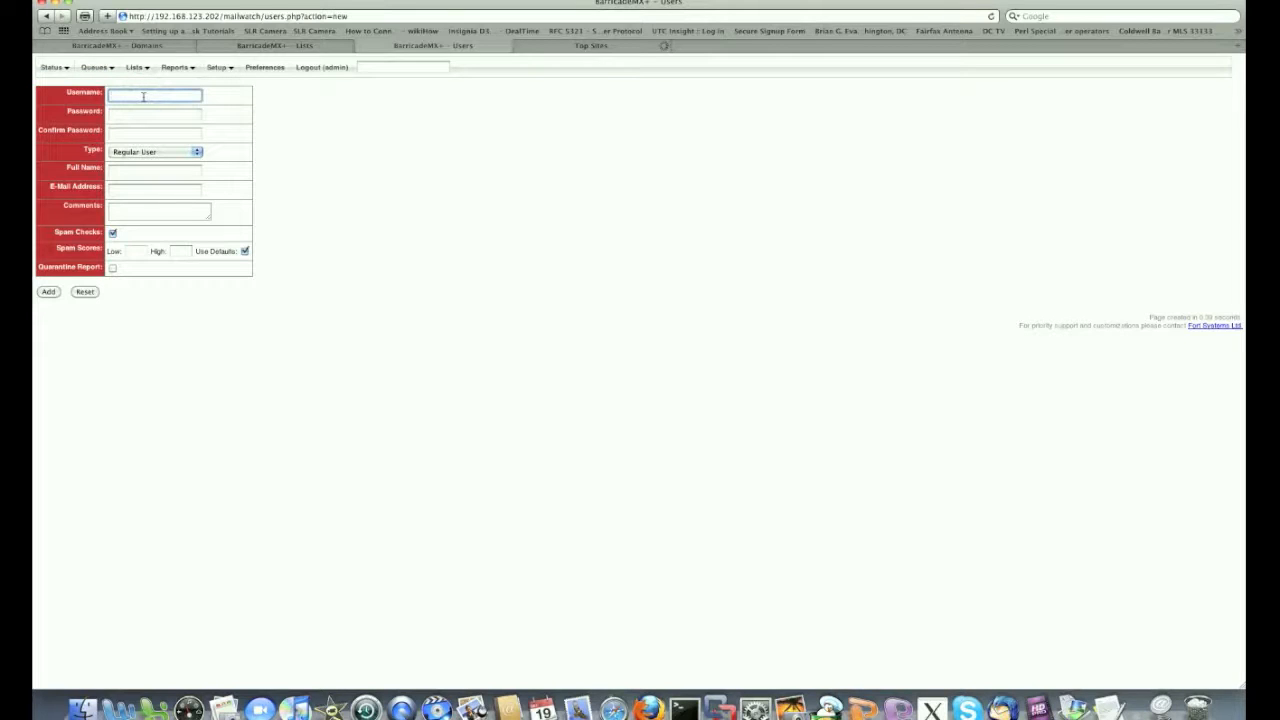
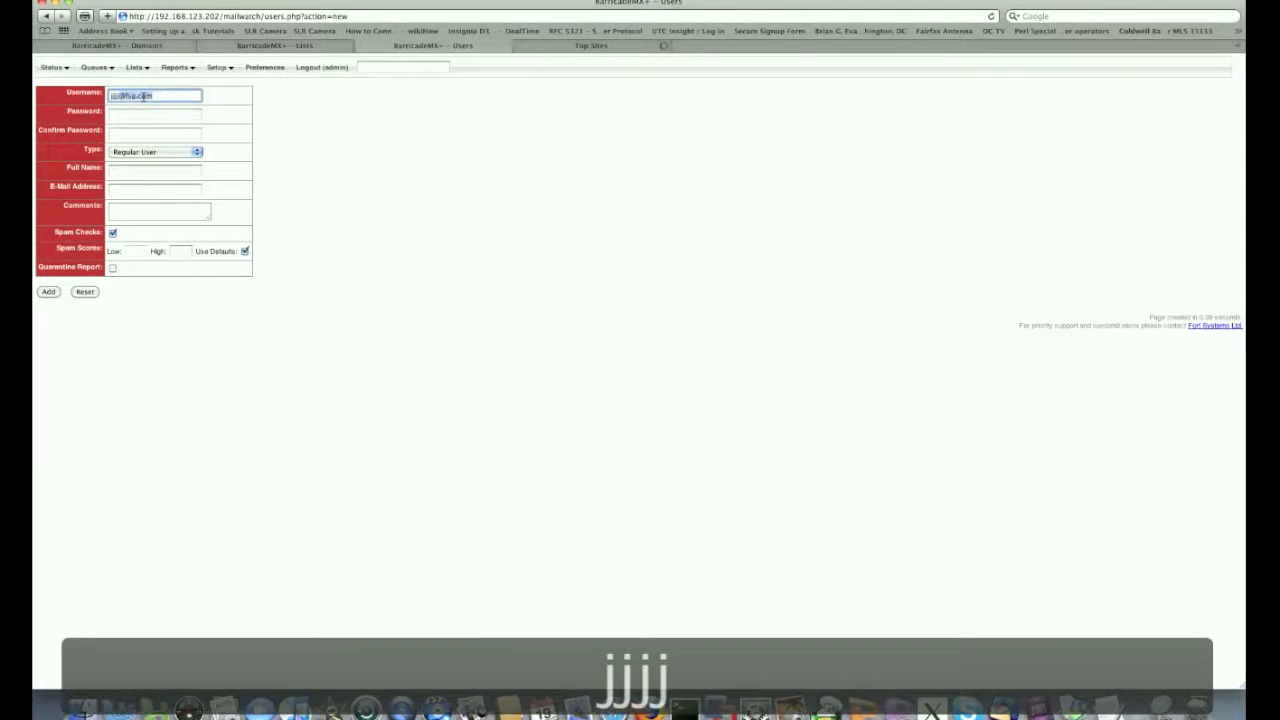
key(Tab)
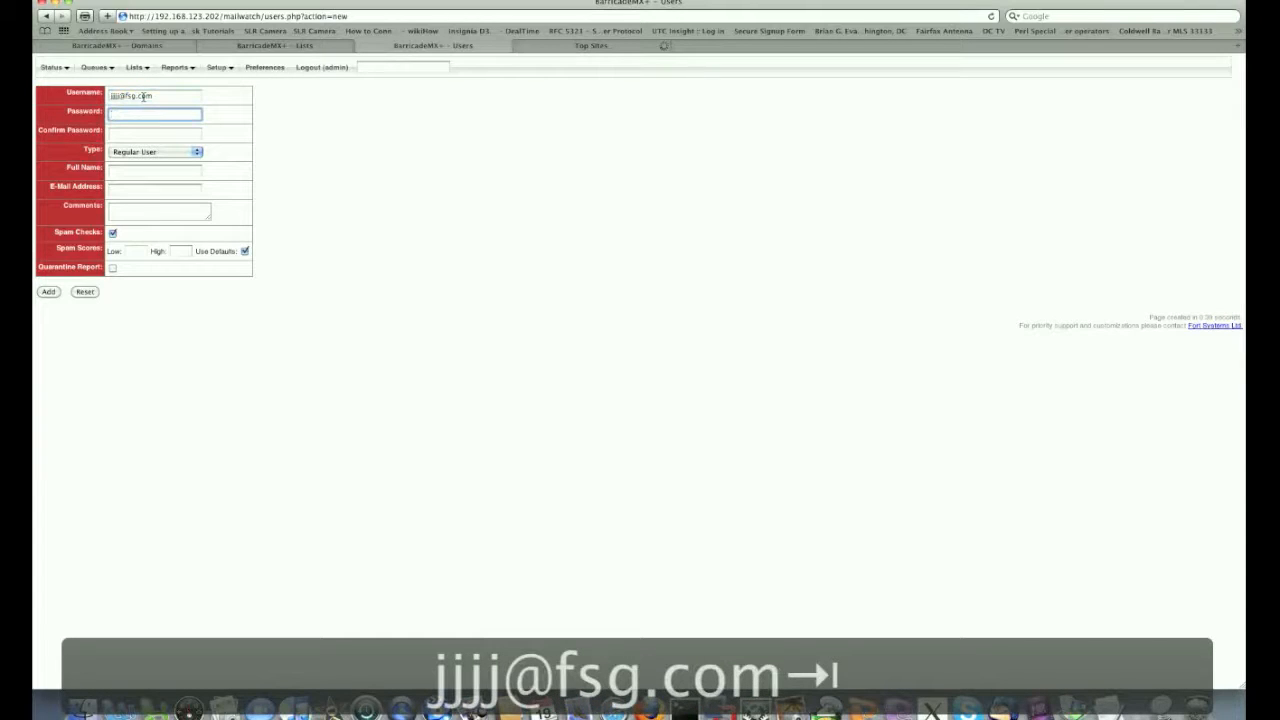
text(password)
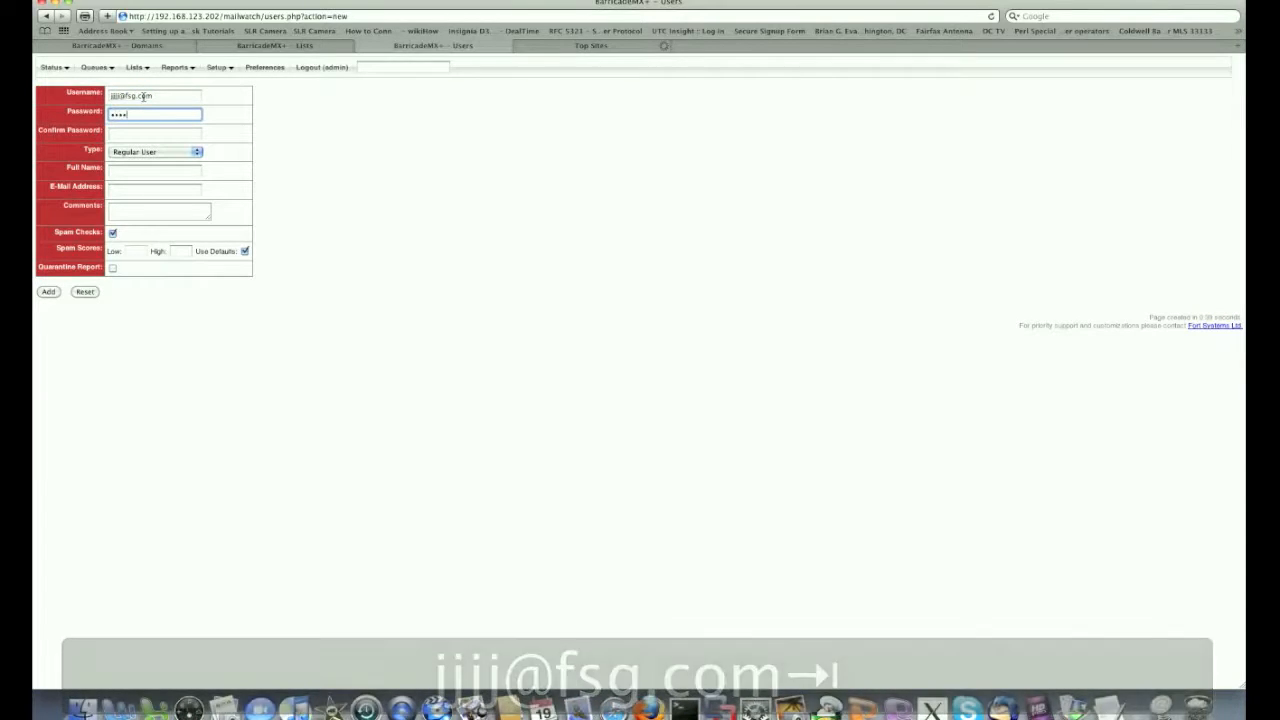
key(Tab)
text(password)
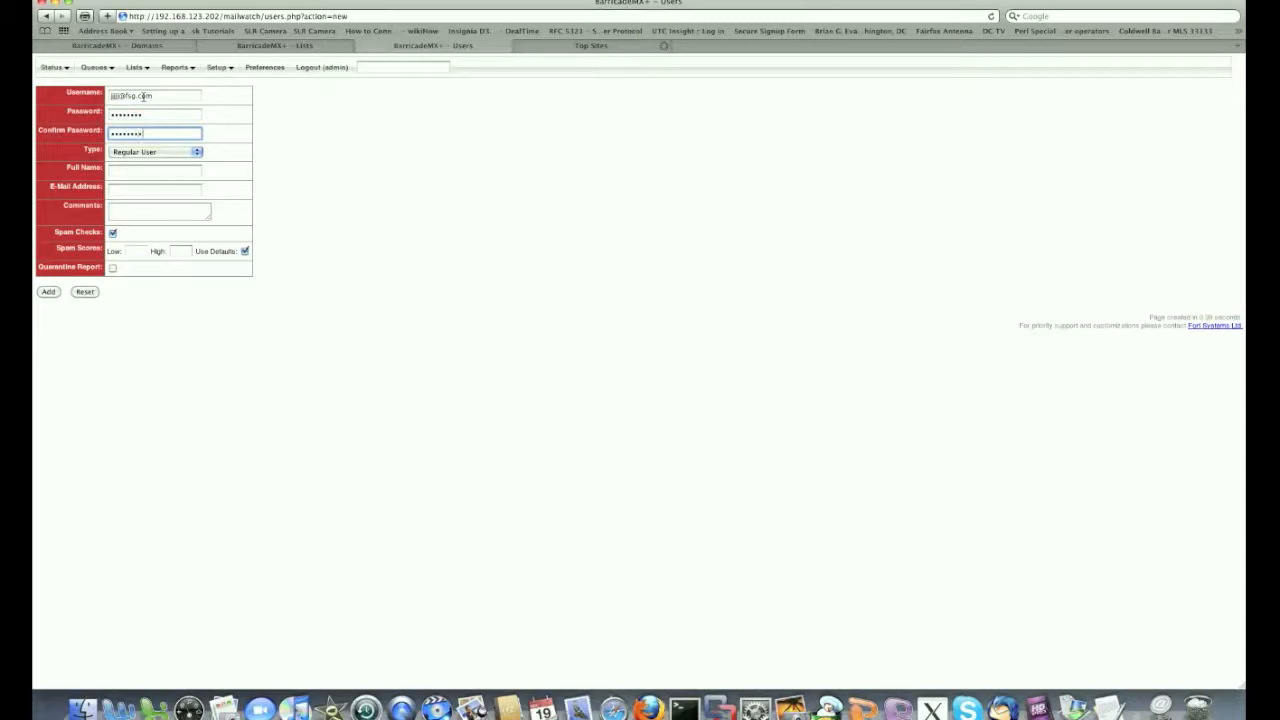
Keep the type as Regular User, fill in the user's full name, and add the account
click(197, 156)
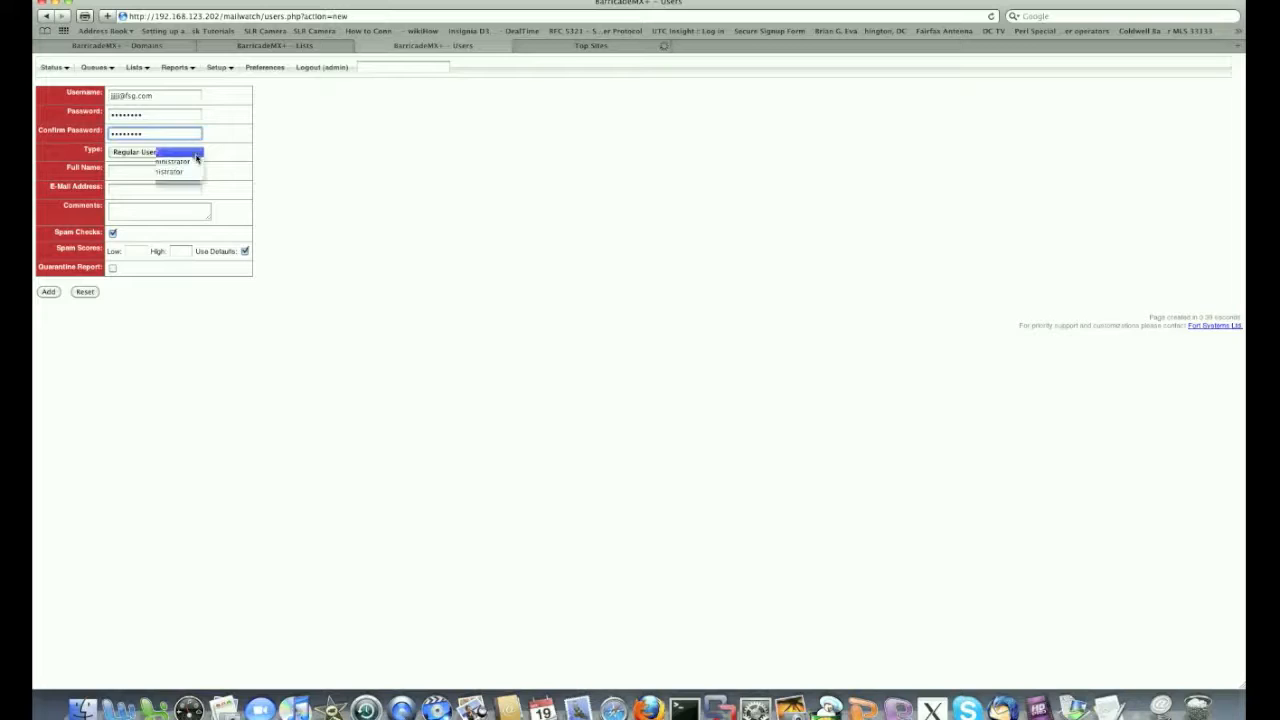
click(194, 152)
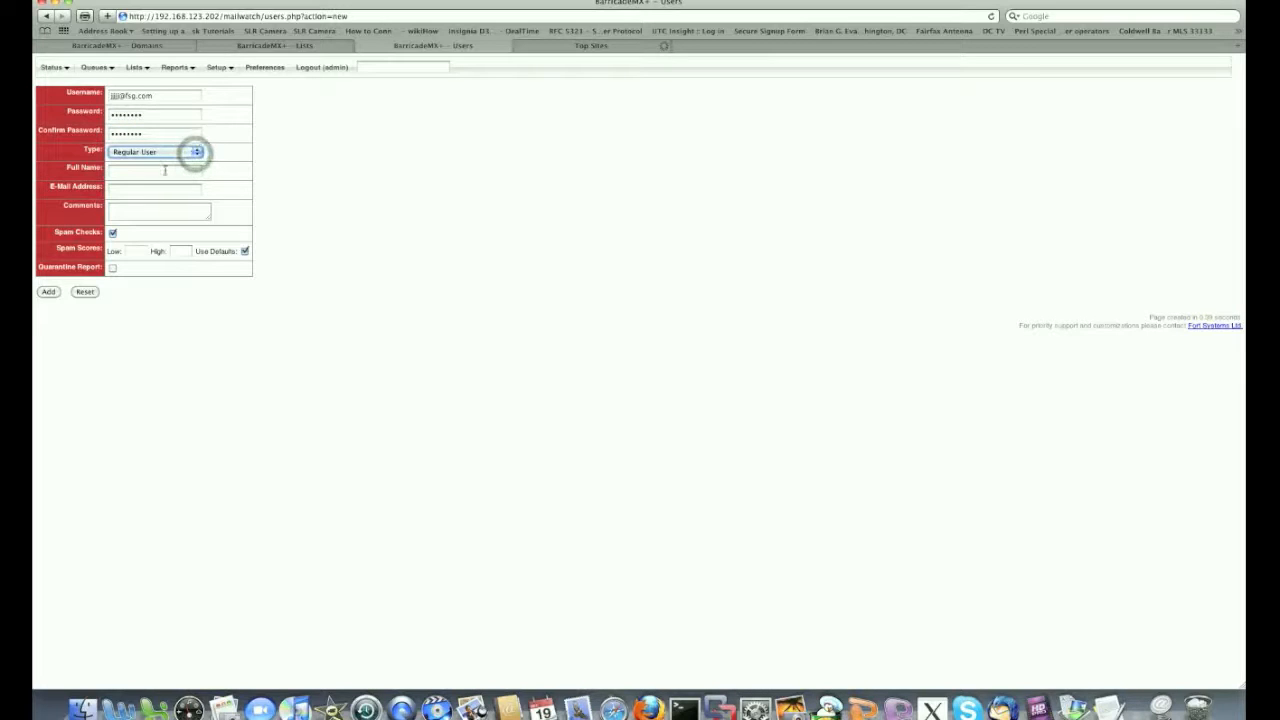
click(163, 170)
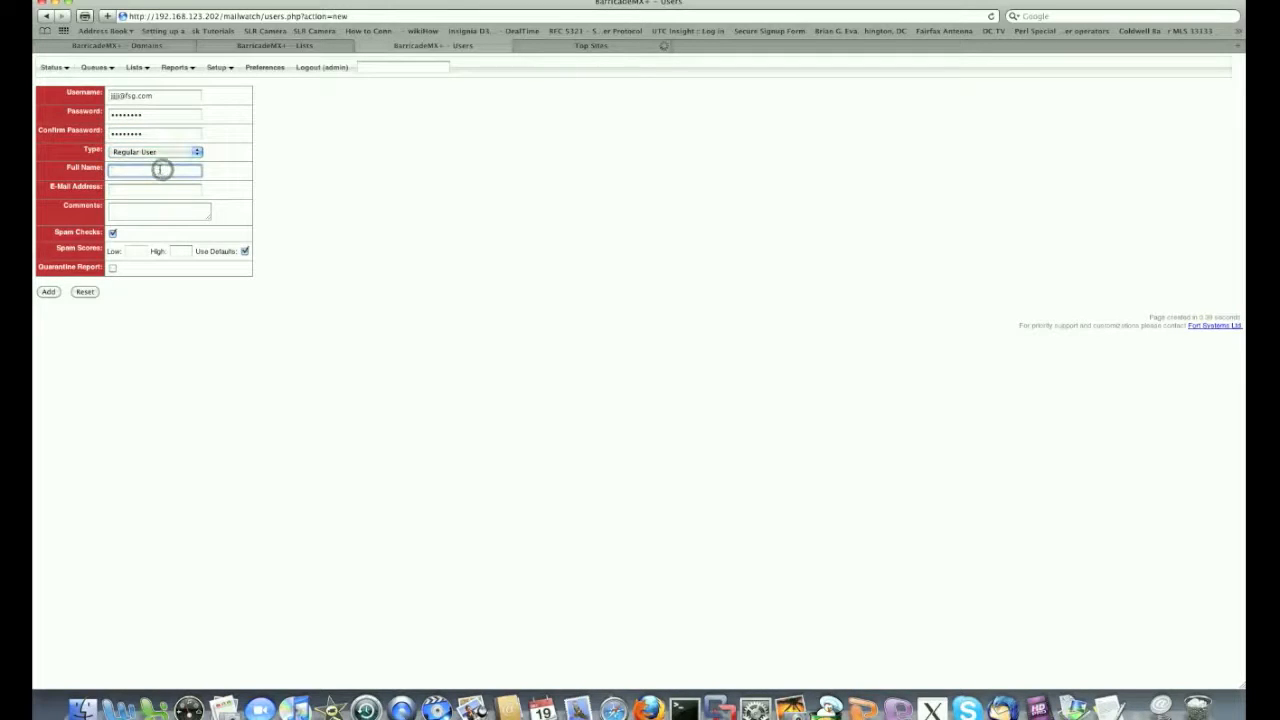
text(J. Jones)
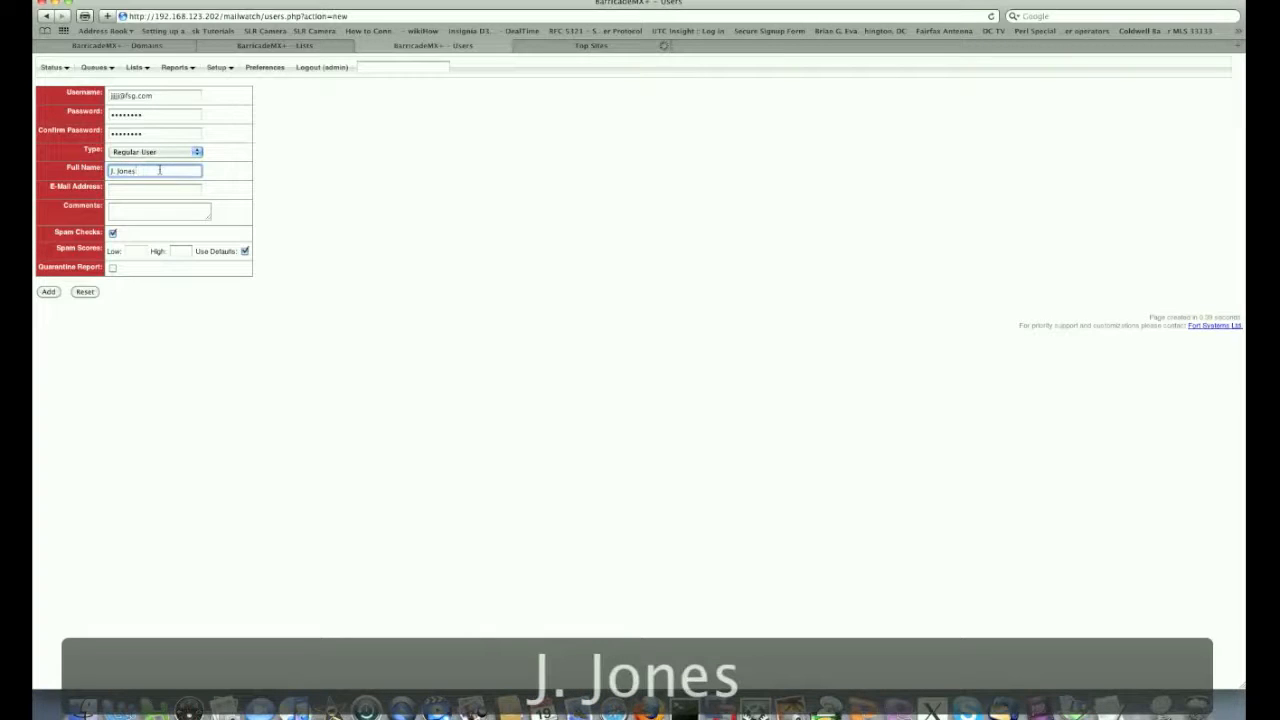
click(48, 293)
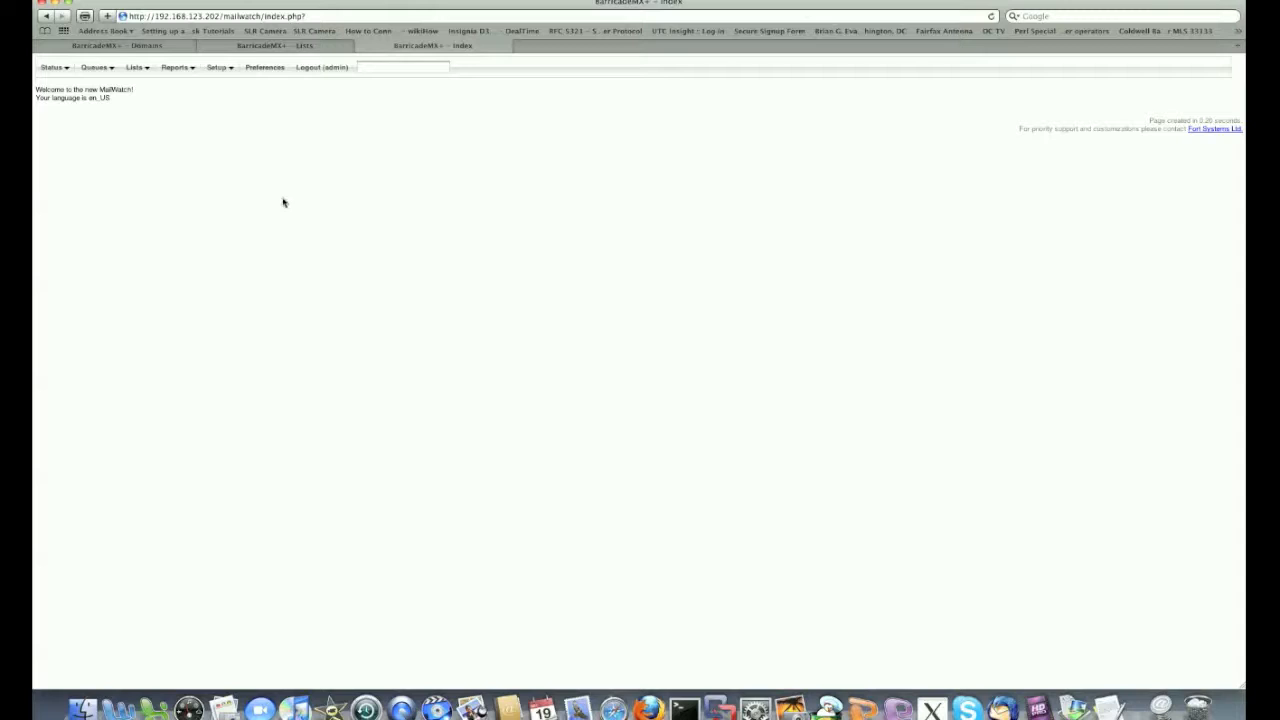
Log out of the admin account, sign in as the new regular user, and decline Safari's password save
click(314, 69)
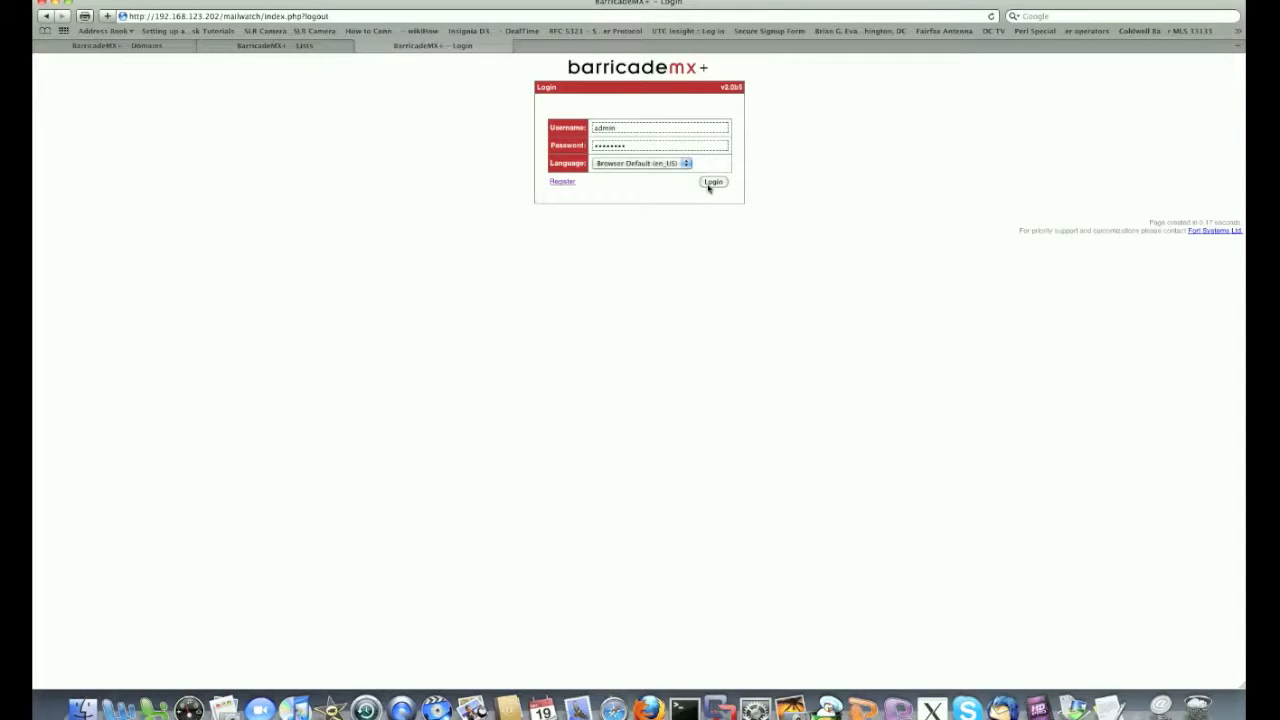
double_click(595, 128)
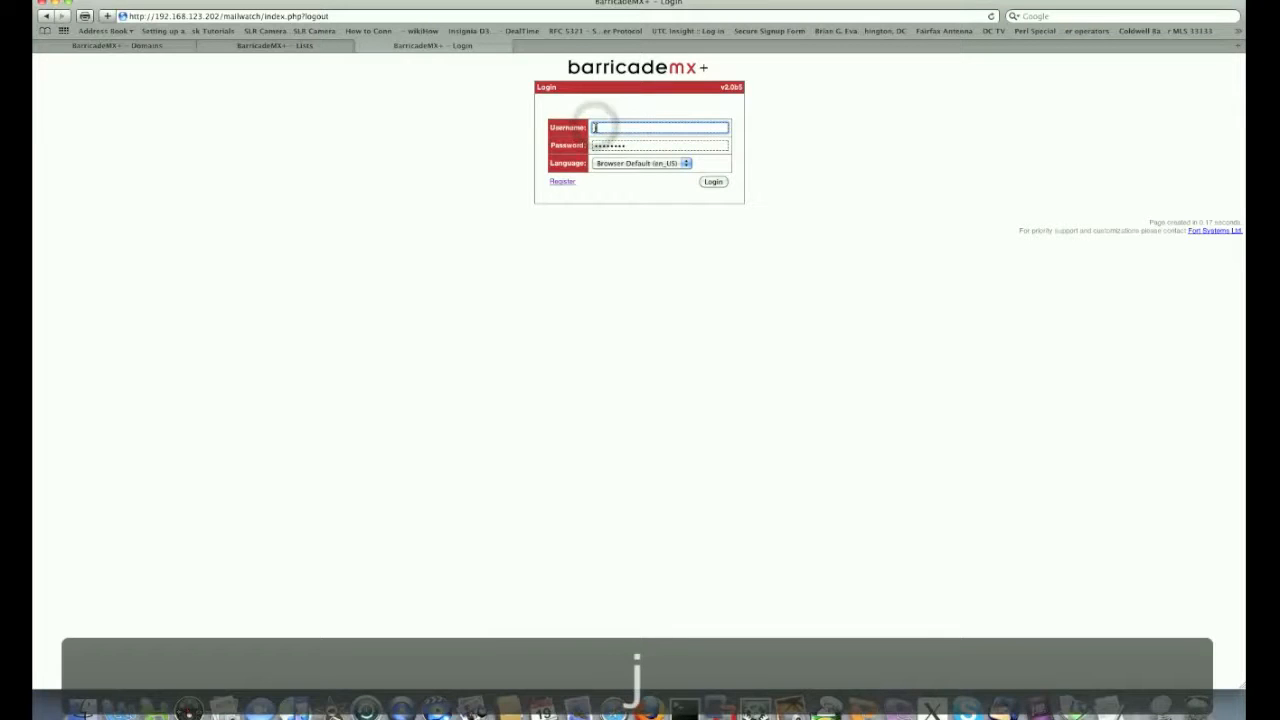
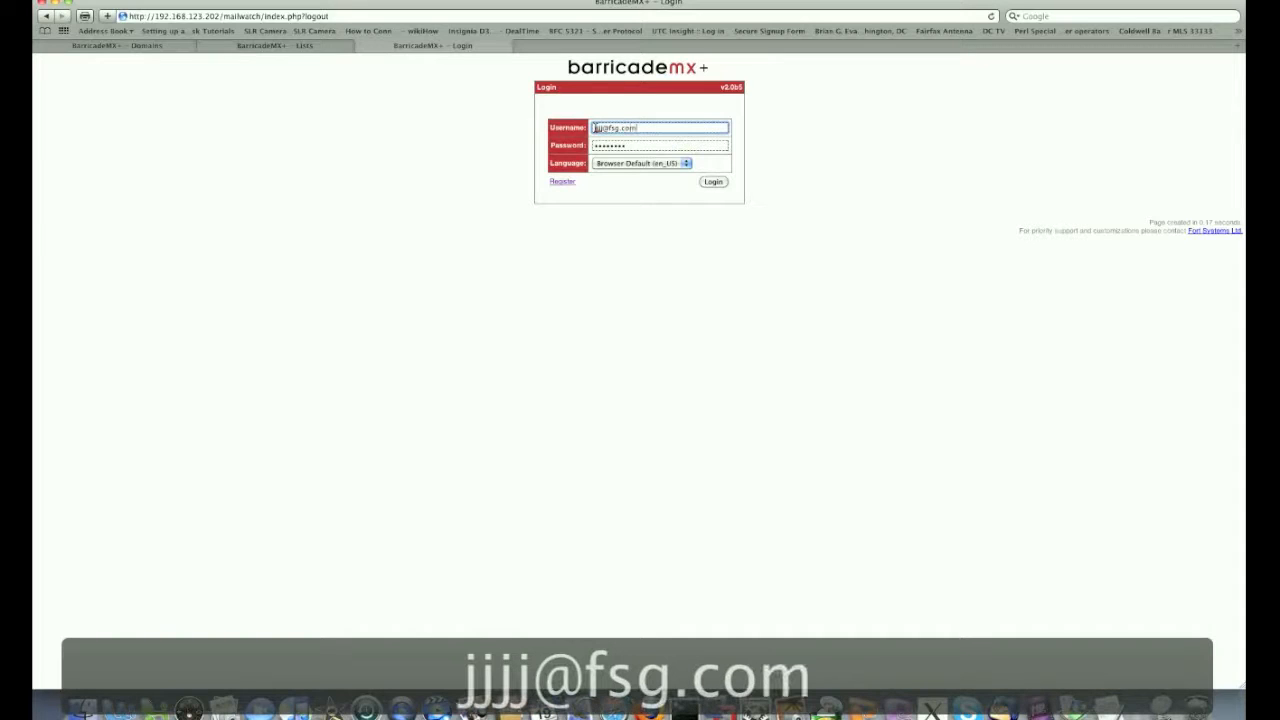
click(614, 145)
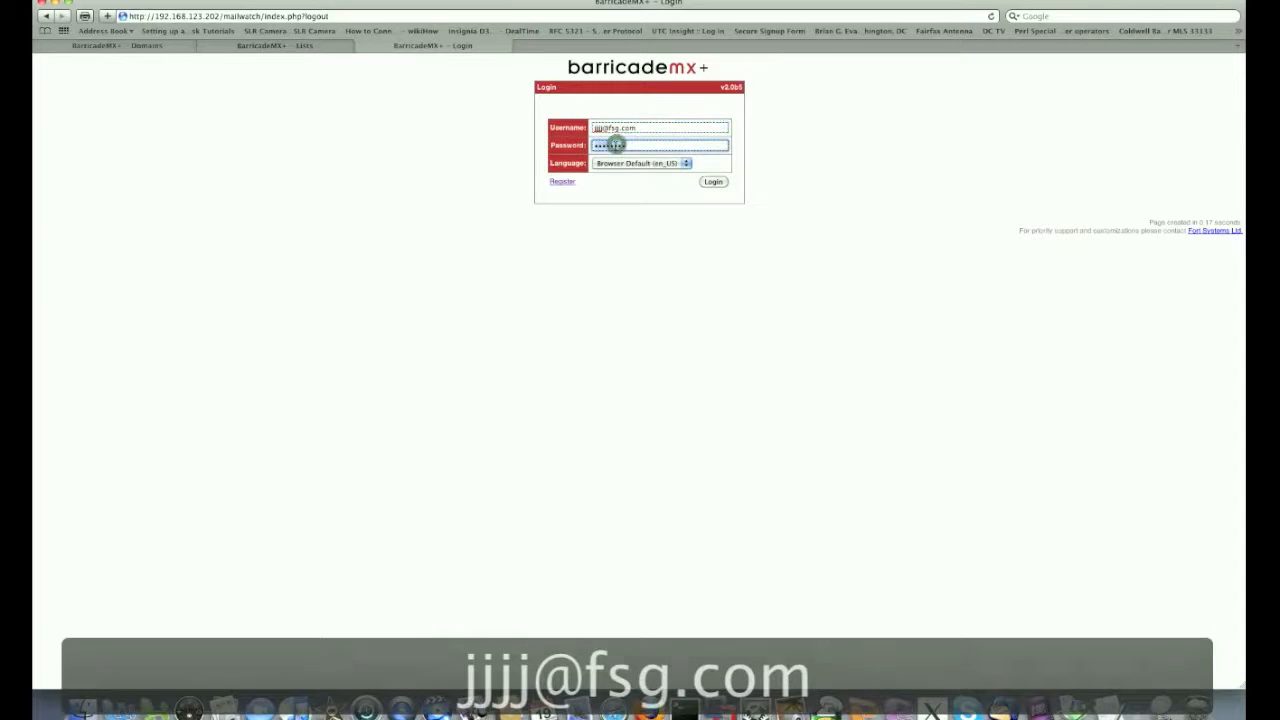
text(•••)
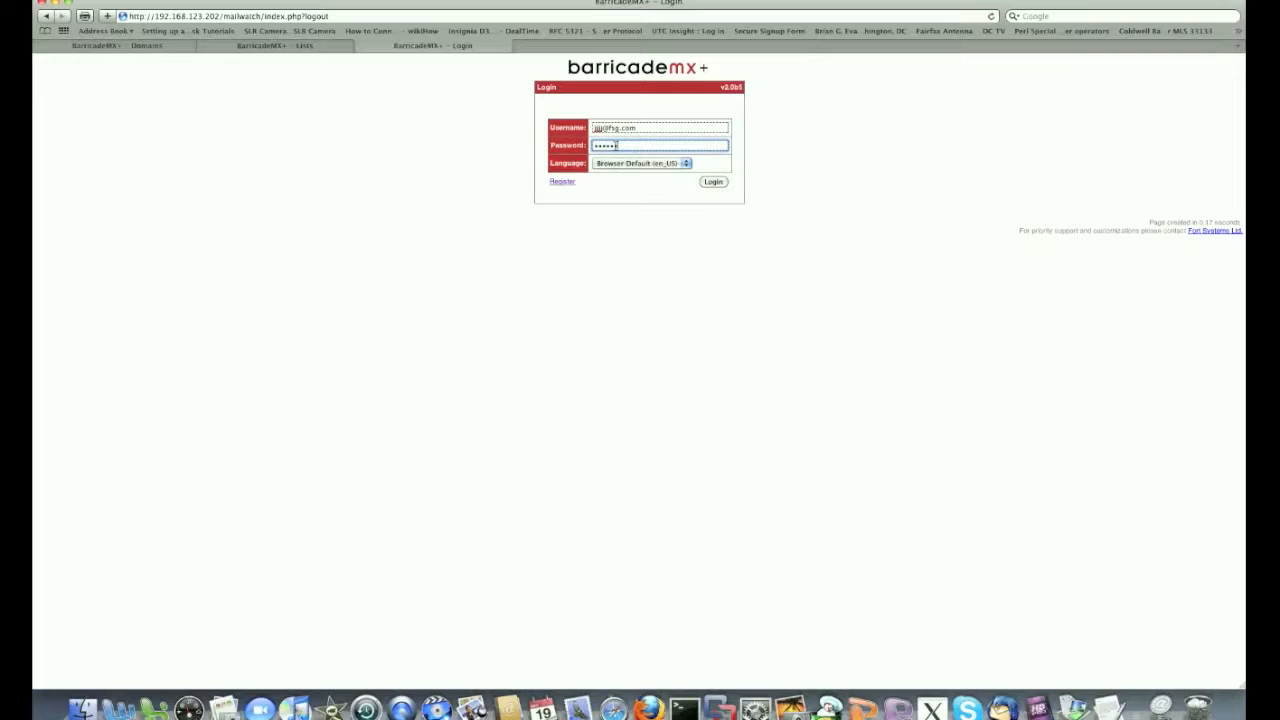
click(705, 181)
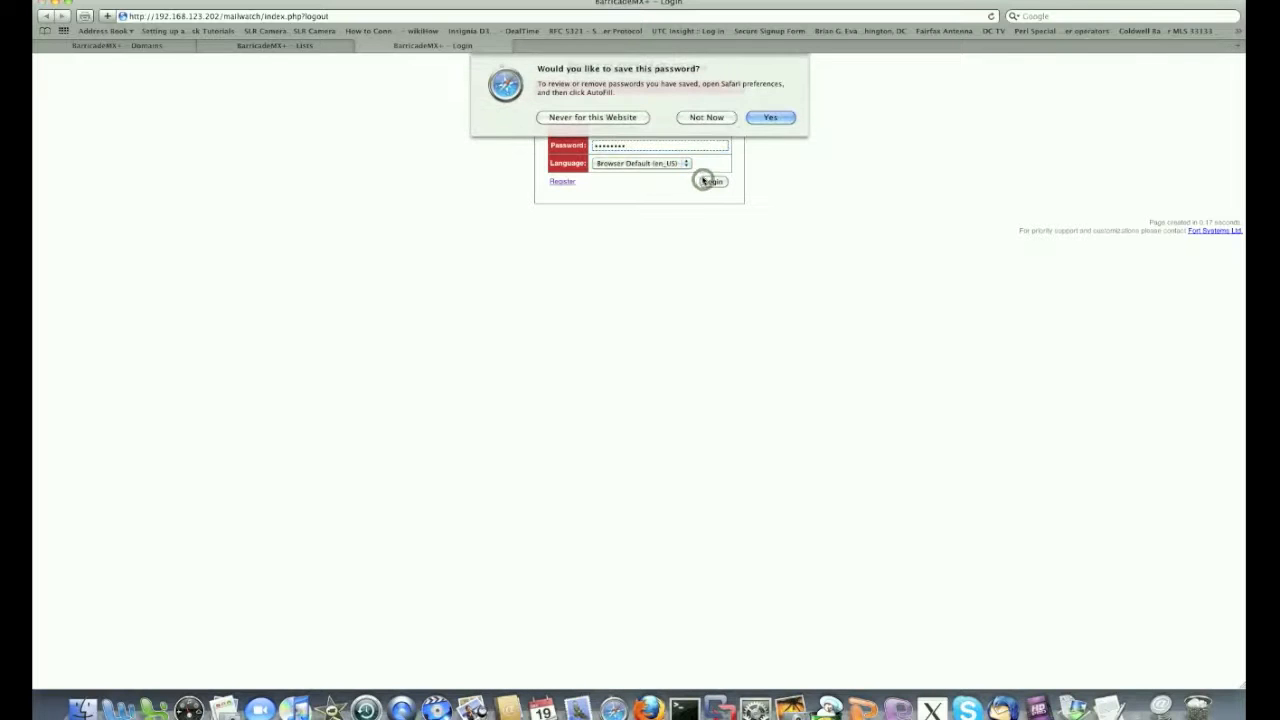
click(683, 120)
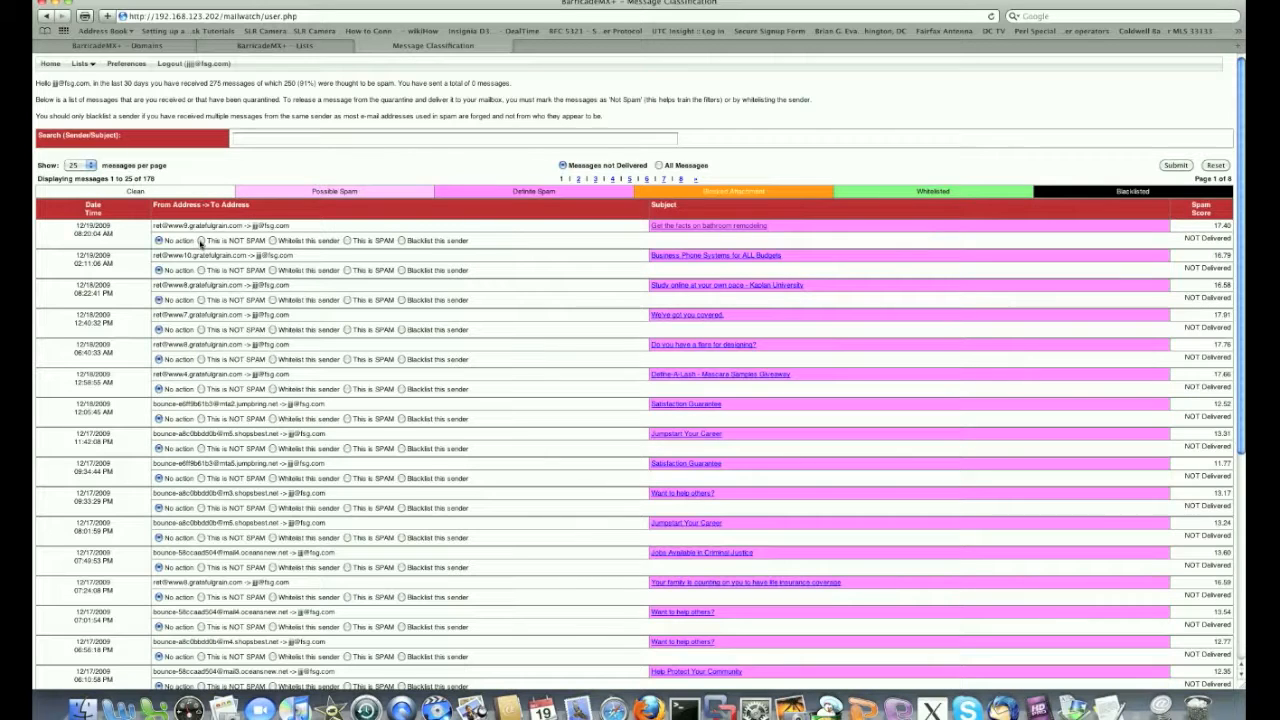
Set the 'Get the facts on bathroom remodeling' message to blacklist its sender, preview it, then return
click(200, 241)
click(272, 241)
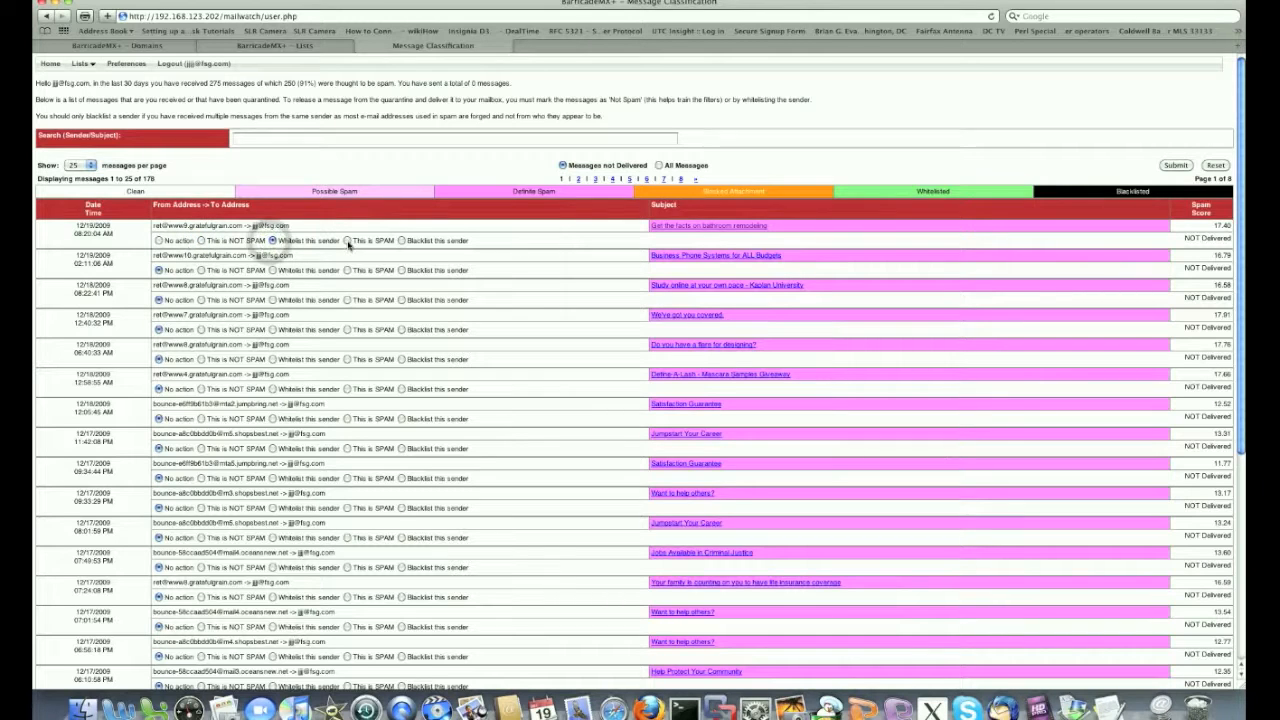
click(401, 241)
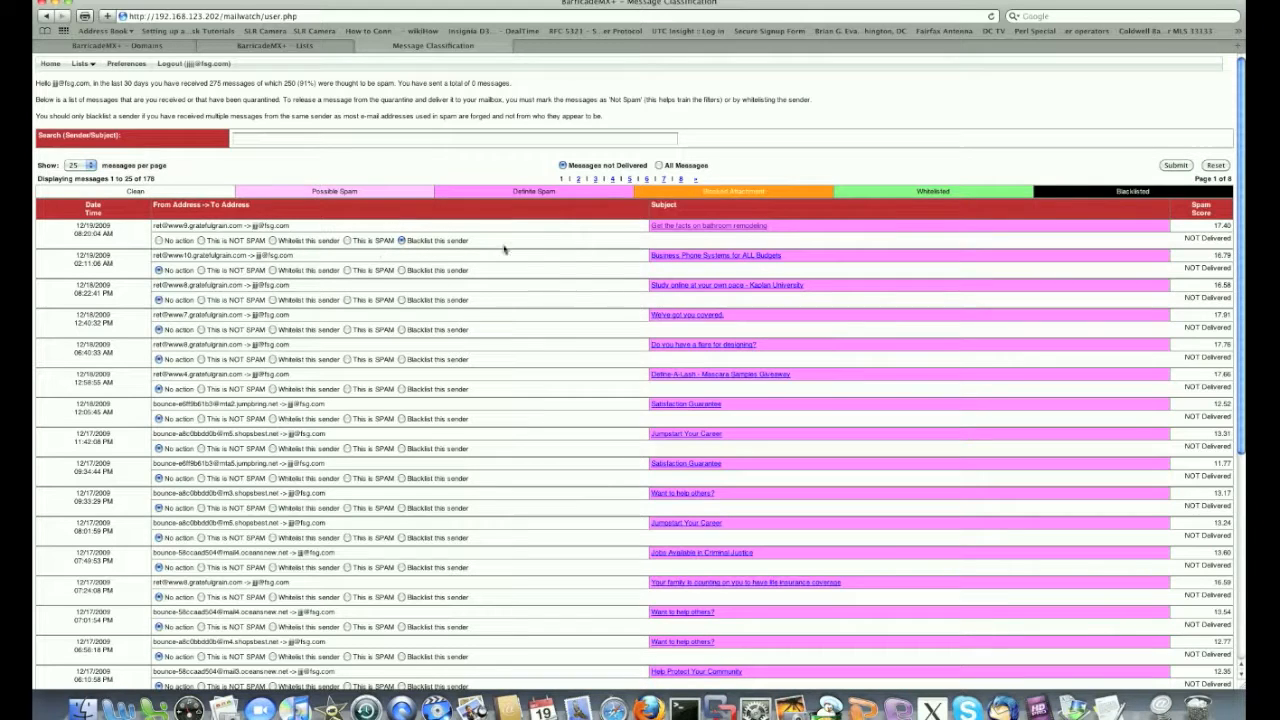
click(659, 229)
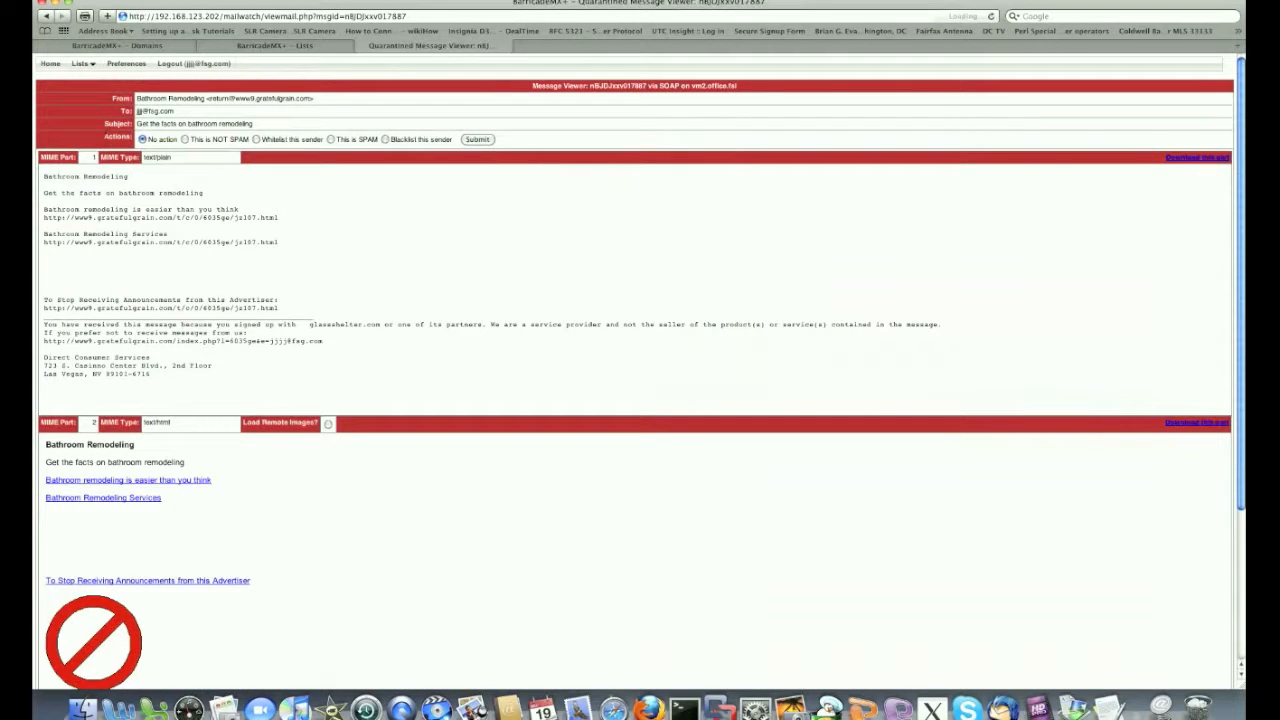
drag(44, 17, 57, 33)
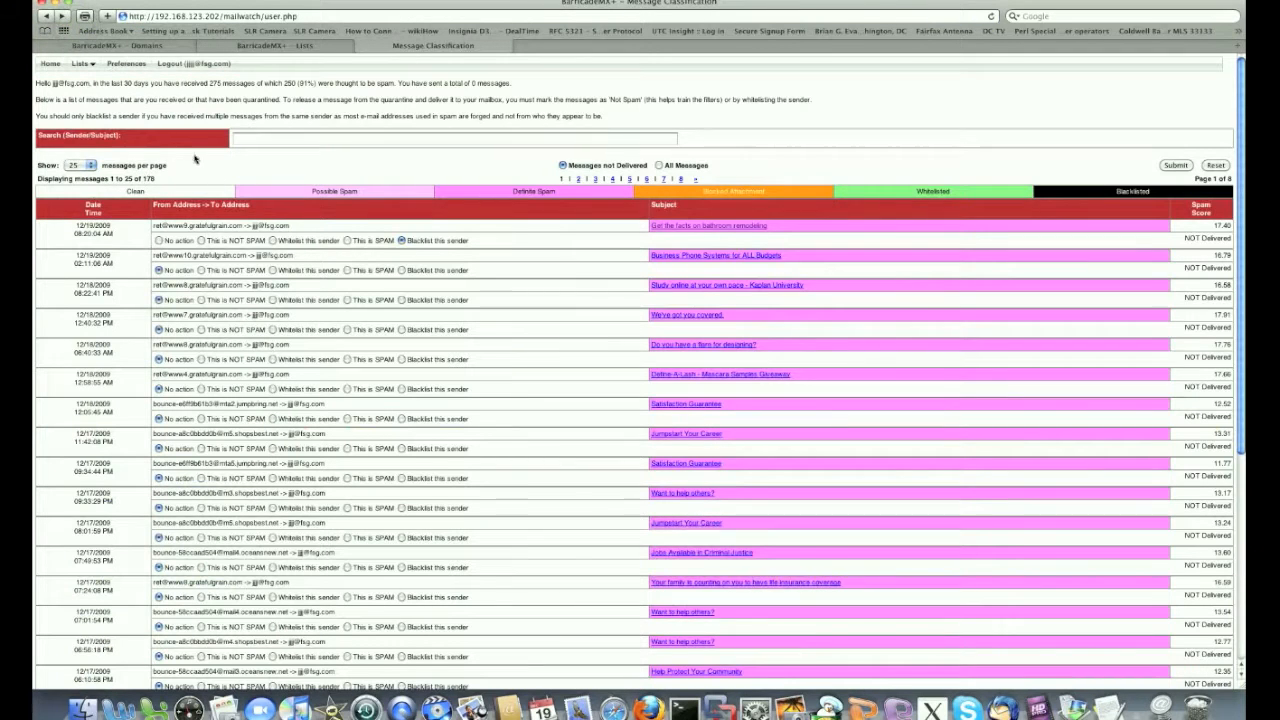
Look over the empty White List and the account preferences, then log out
mouse_move(90, 66)
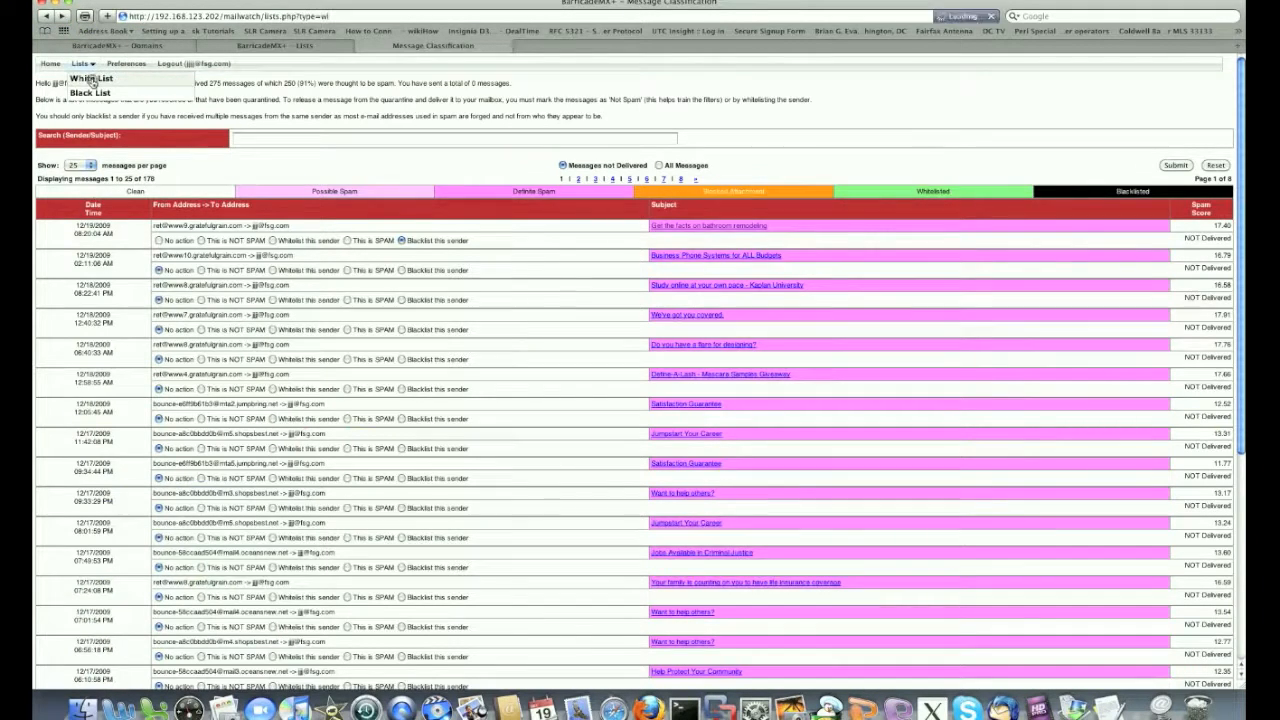
click(92, 79)
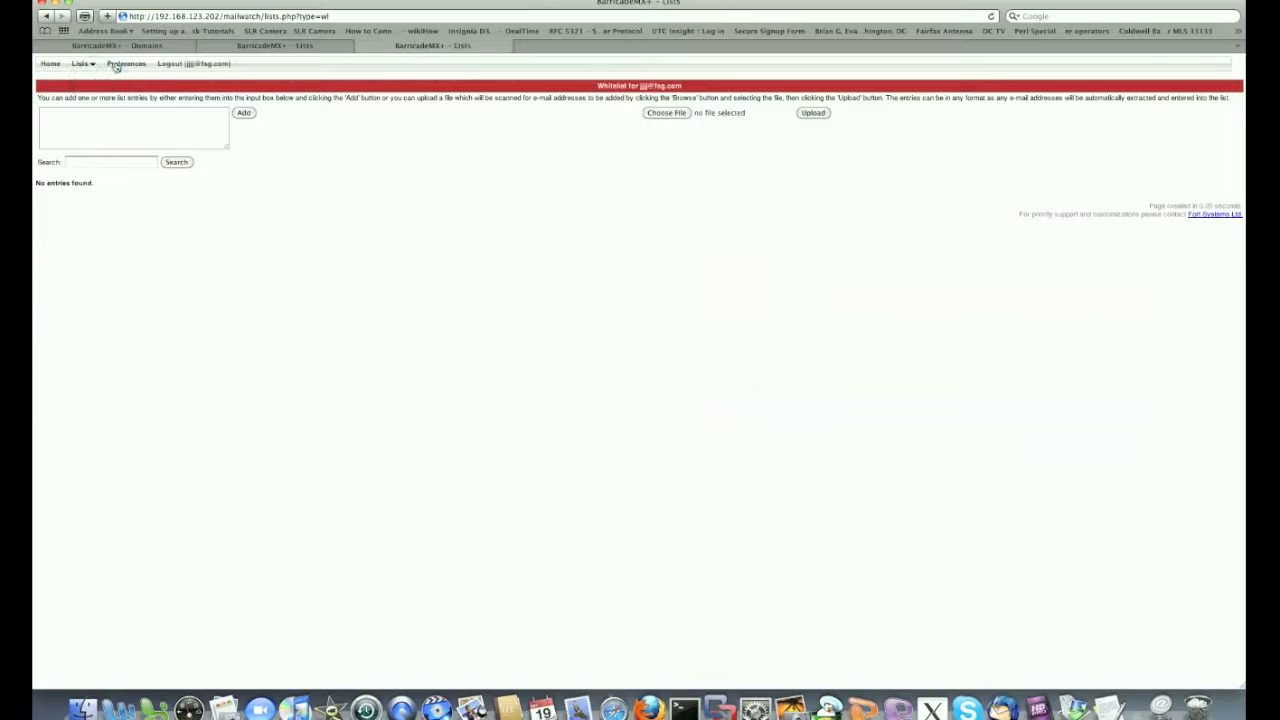
click(123, 64)
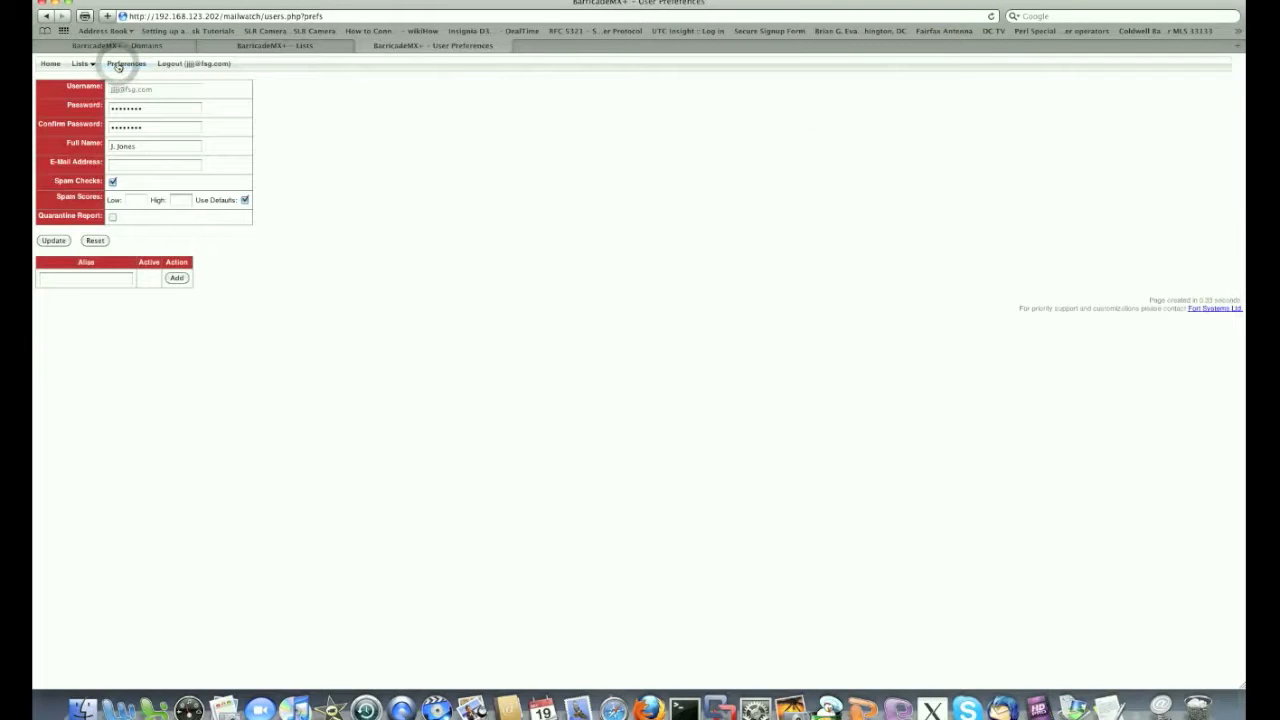
click(170, 64)
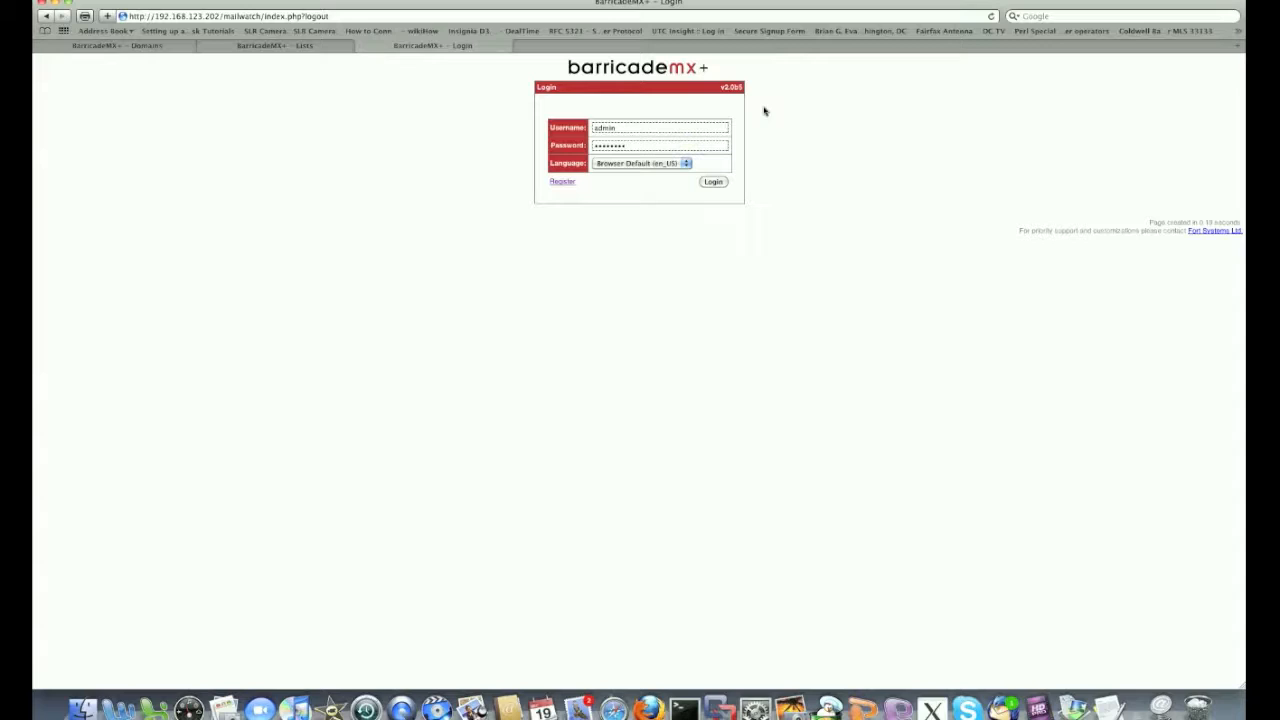
Log in as administrator and open the Setup > Users account list
click(714, 182)
mouse_move(199, 72)
click(218, 97)
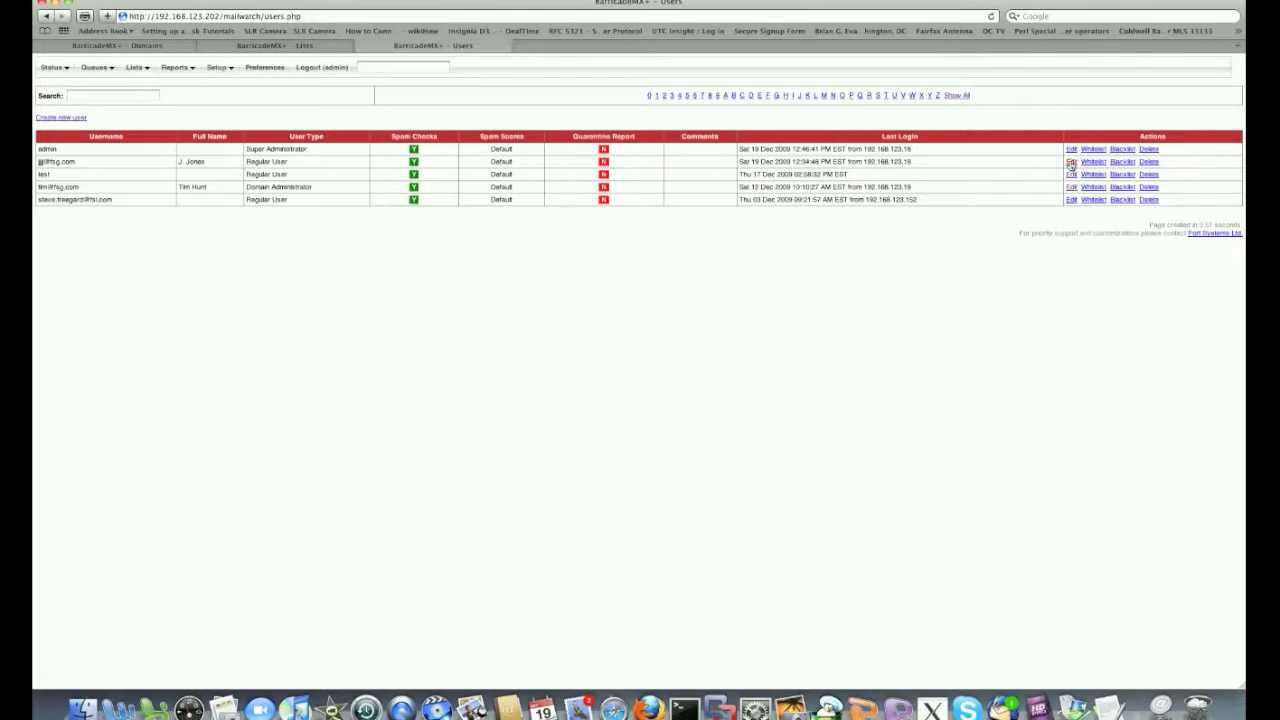
Change the test user's type to Domain Administrator, save it, and log out
click(1071, 162)
click(199, 153)
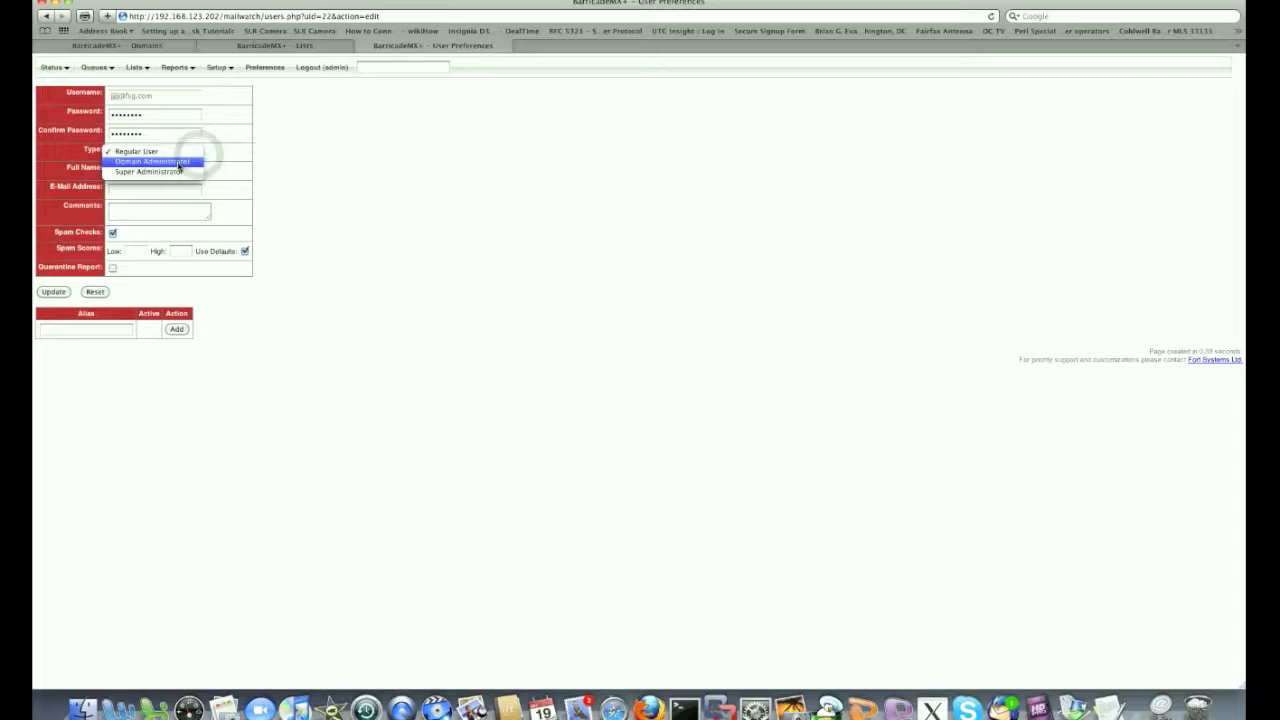
click(179, 163)
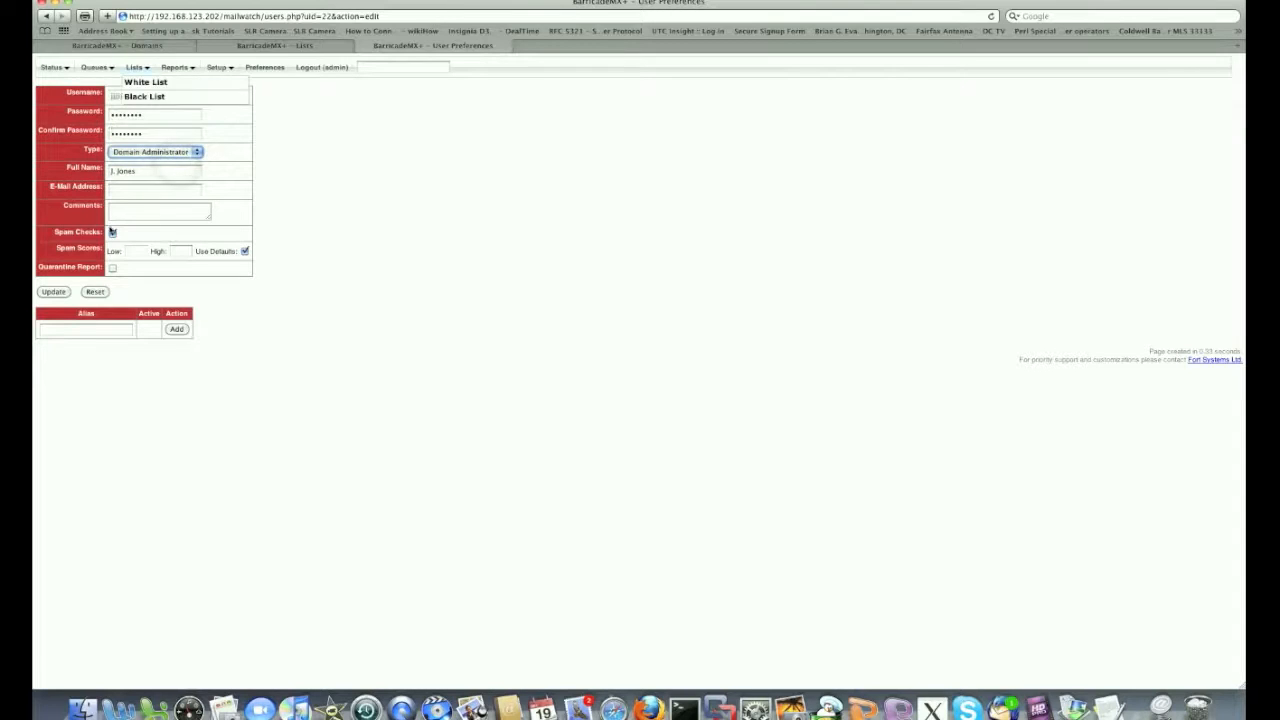
click(52, 292)
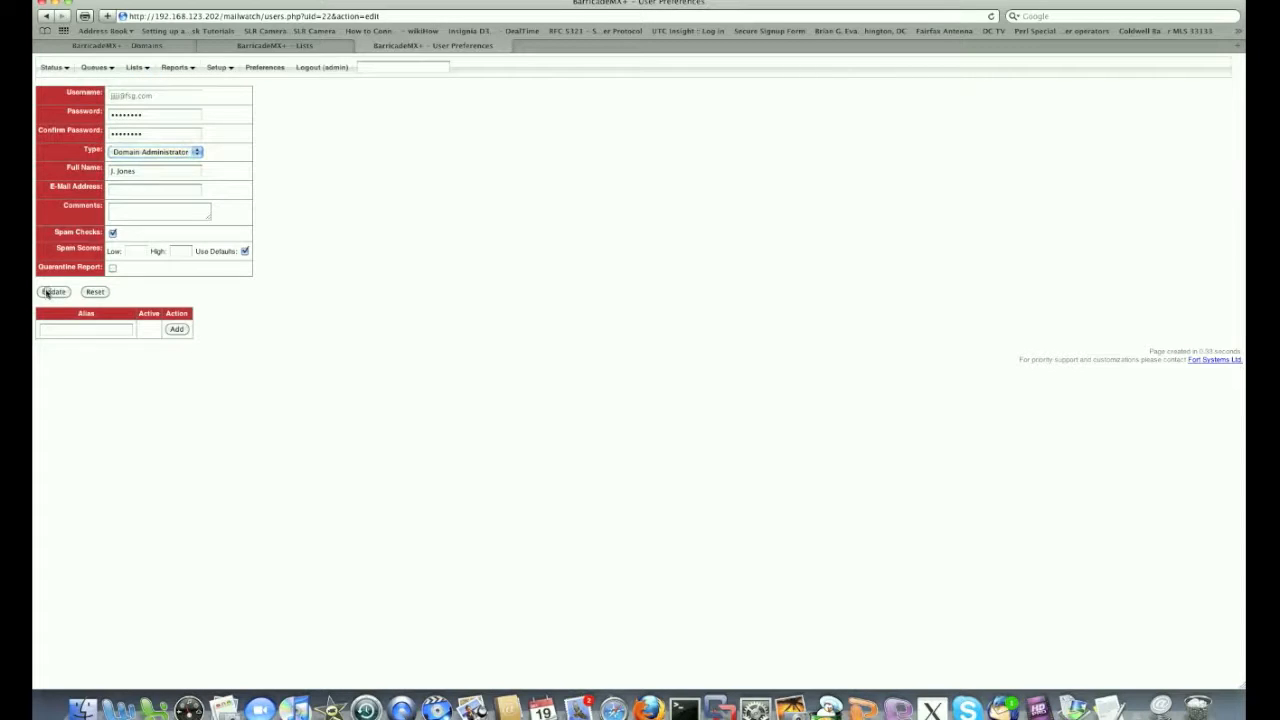
click(312, 70)
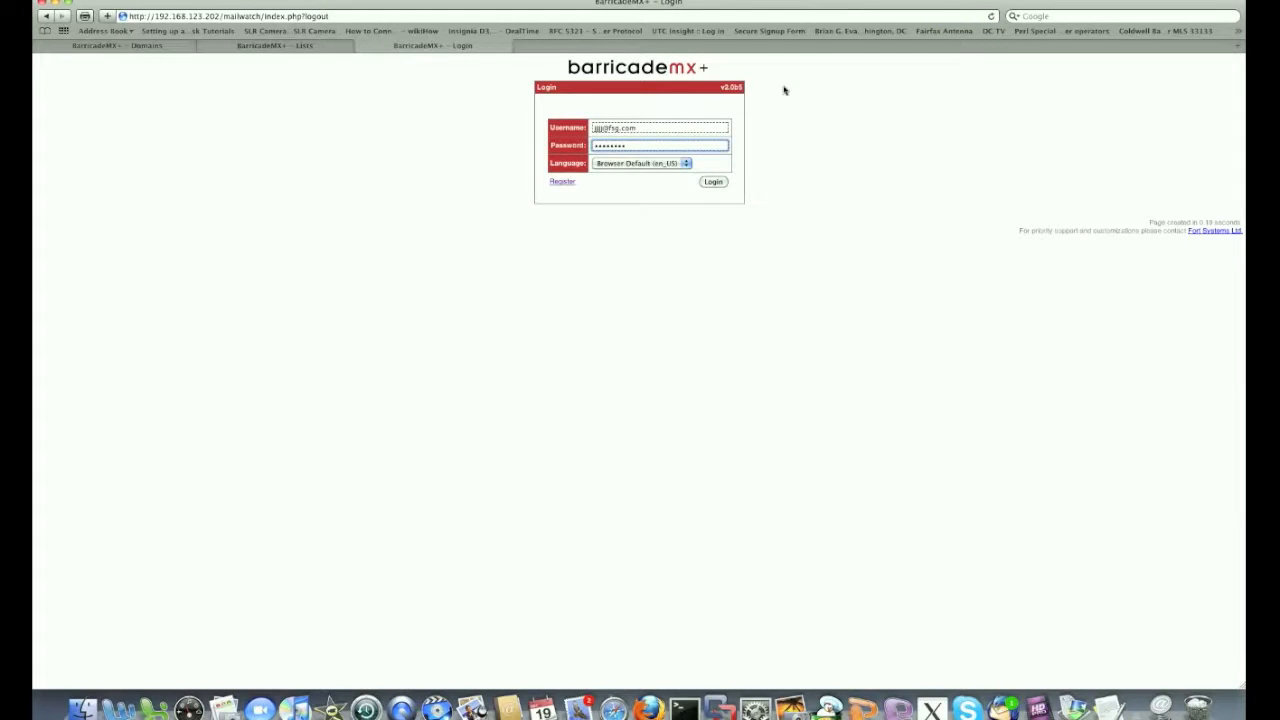
Sign in with the promoted user's credentials and decline Safari's offer to save the password
click(713, 183)
click(713, 183)
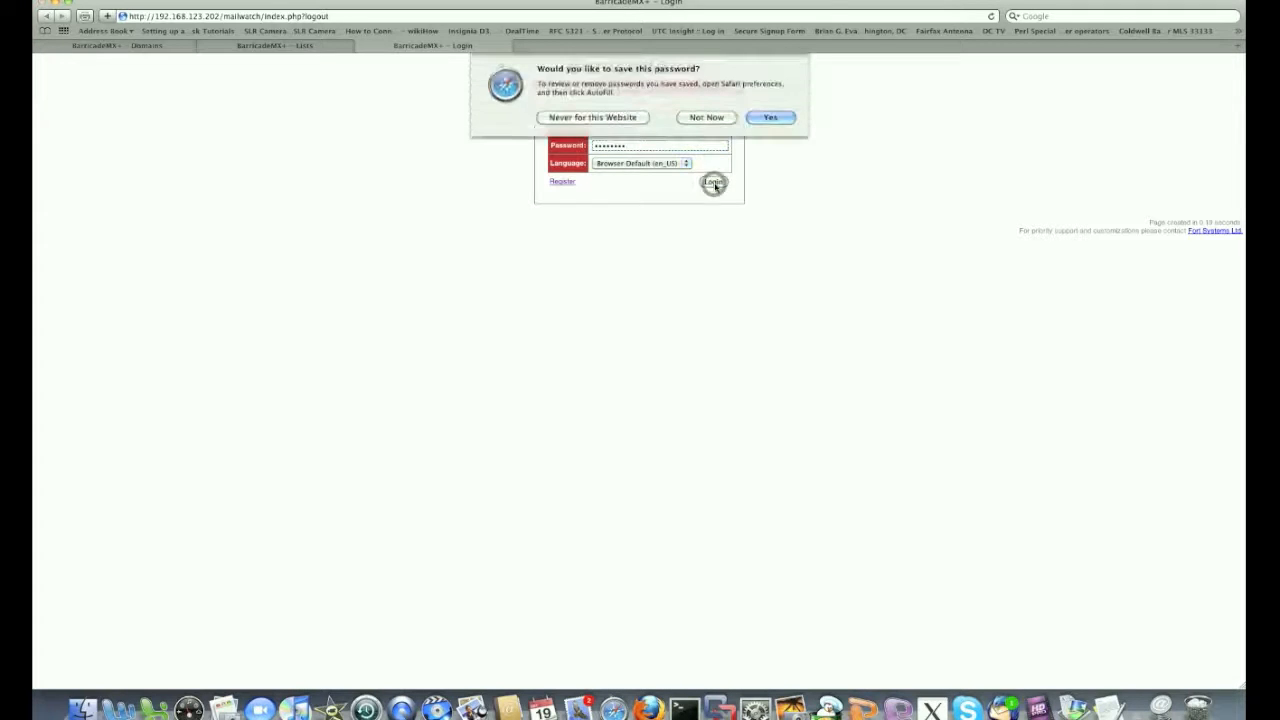
click(730, 118)
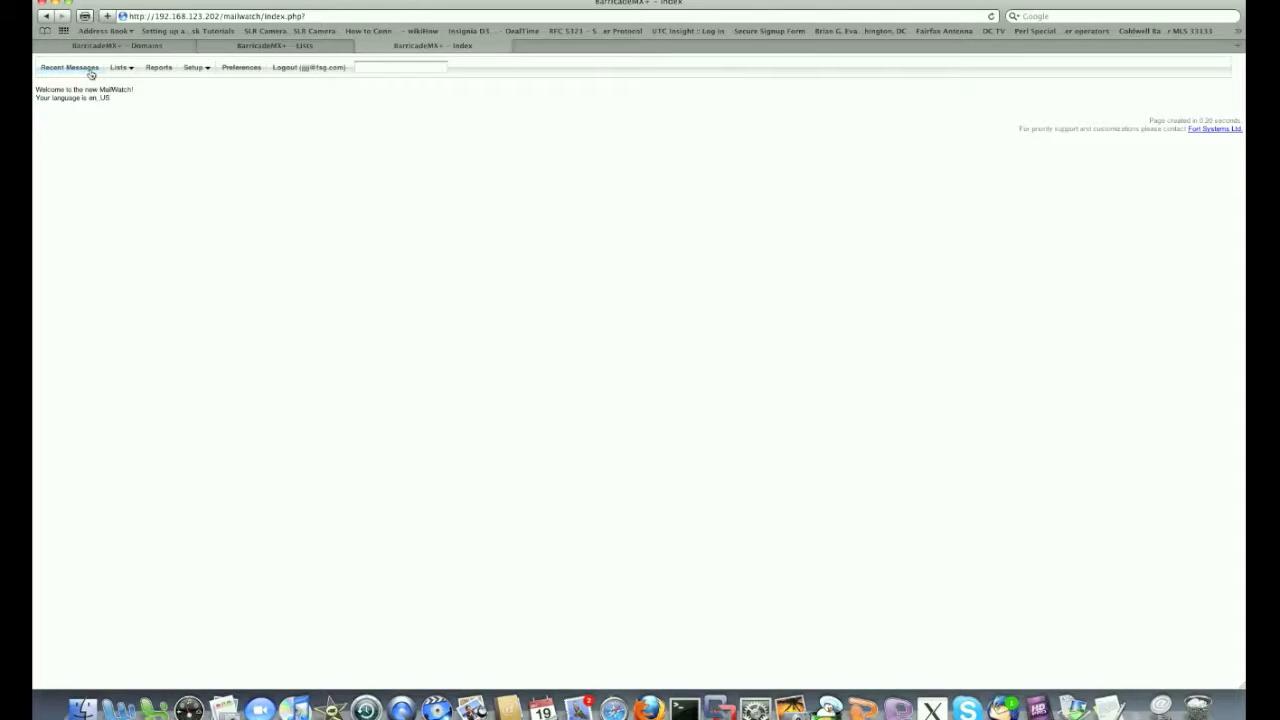
Browse recent messages and the VoIP message details, then view fsg.com's empty domain whitelist
click(89, 71)
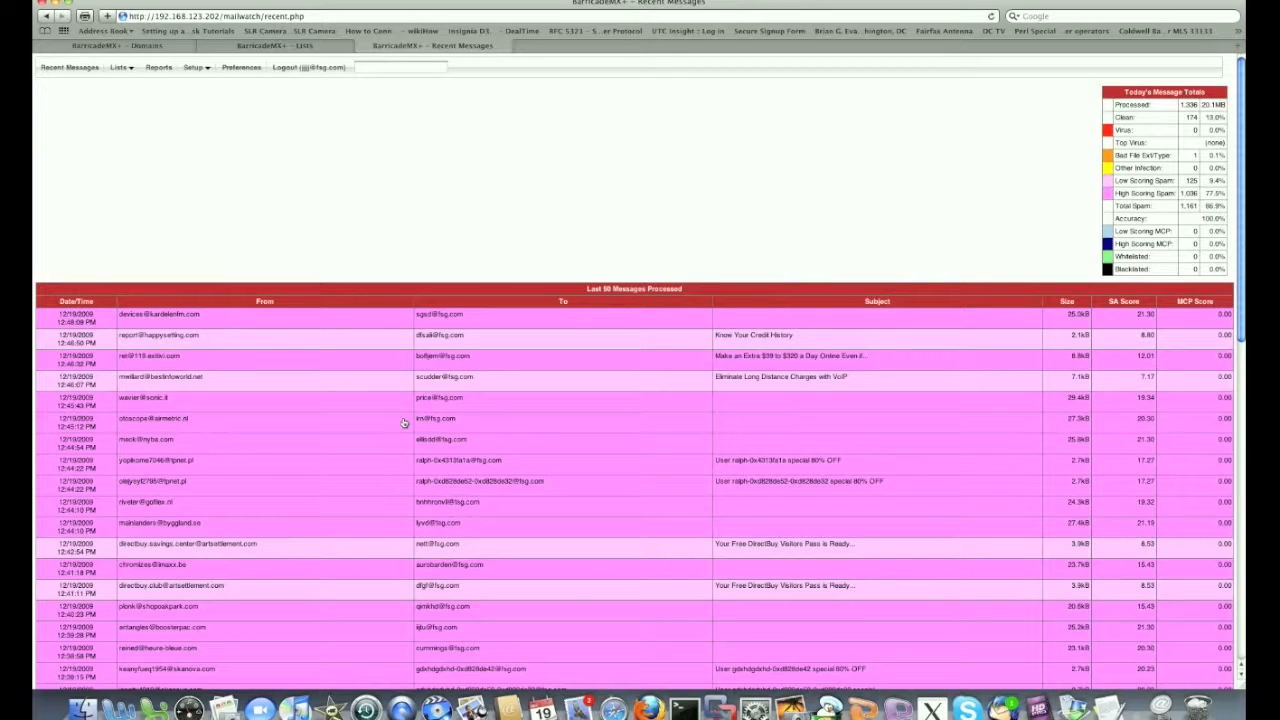
click(78, 384)
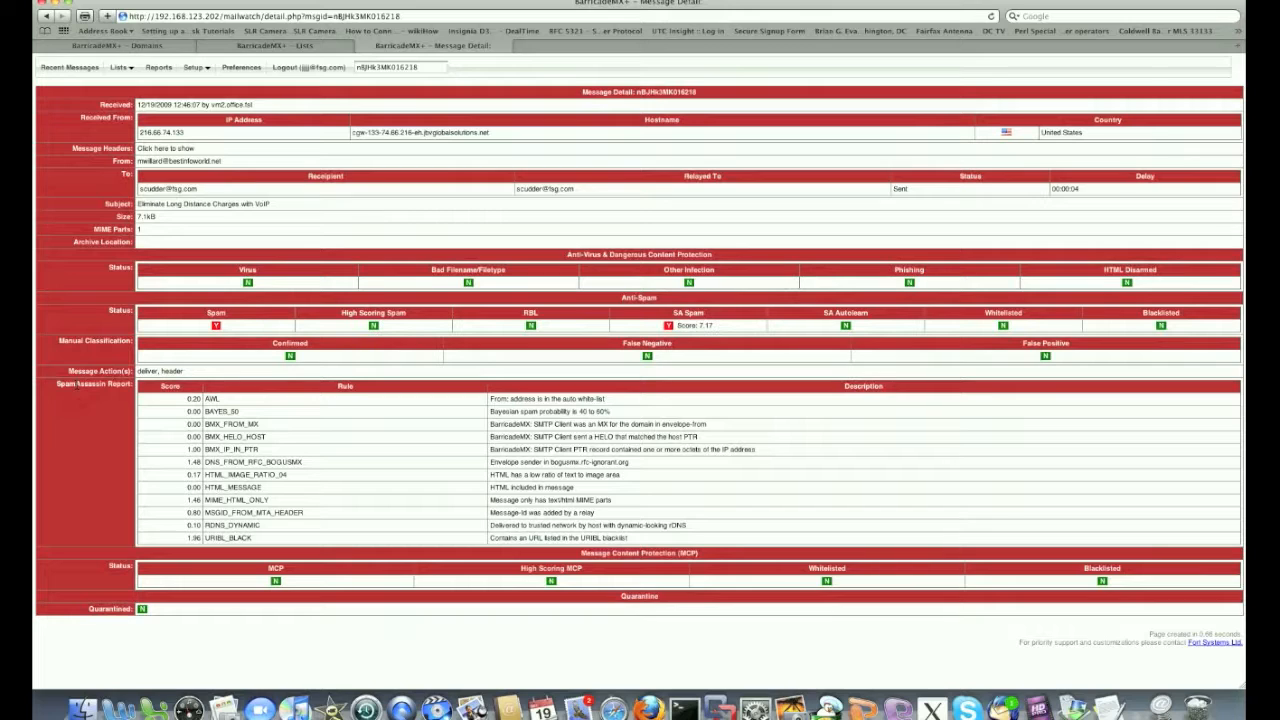
click(196, 69)
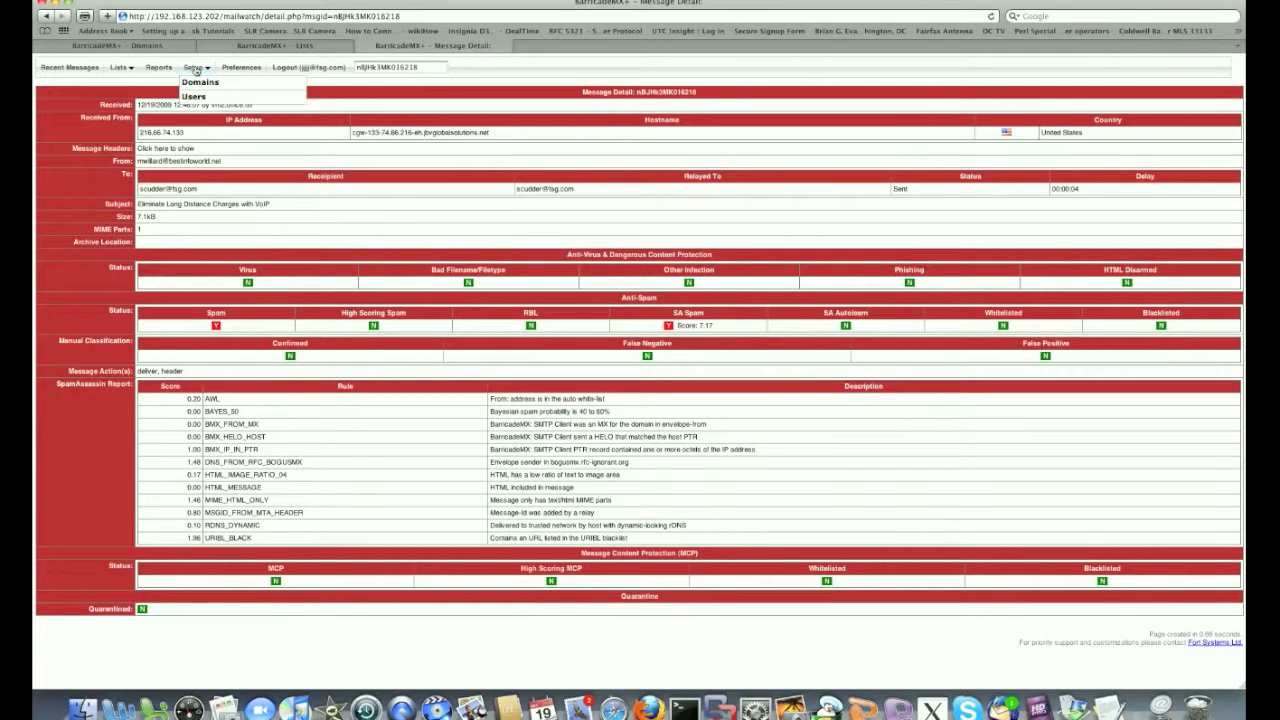
click(196, 84)
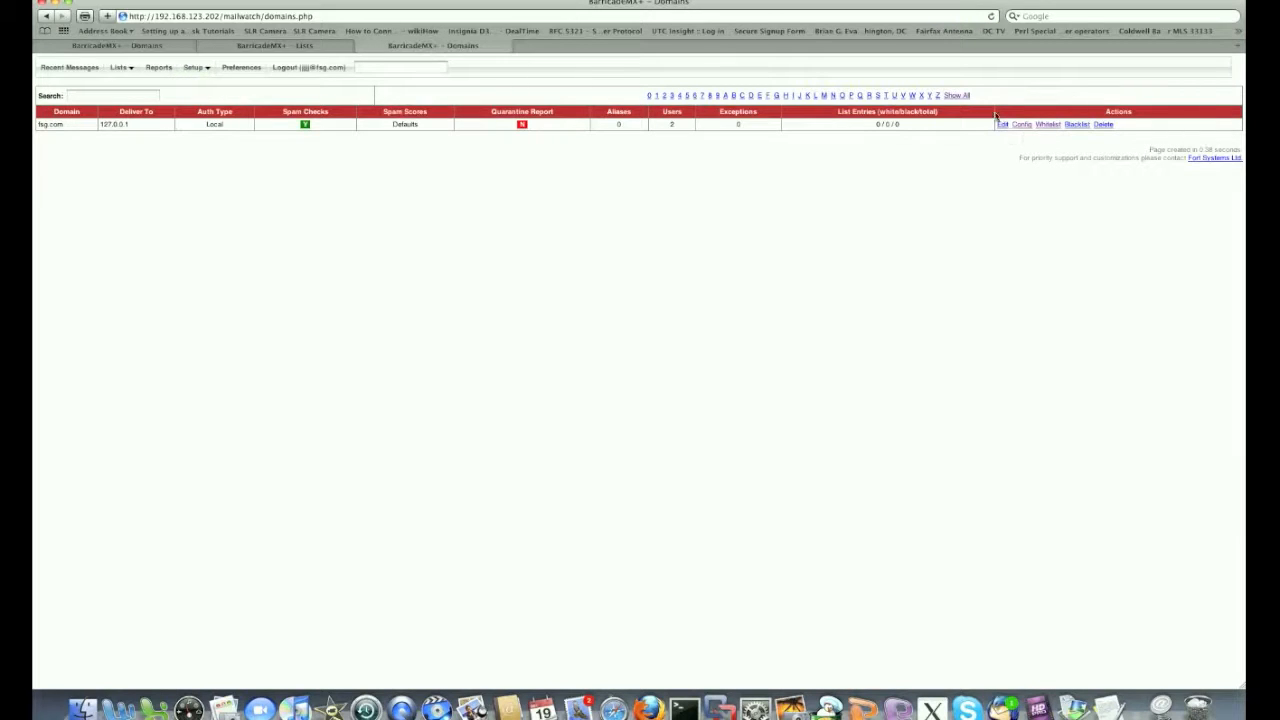
click(1046, 124)
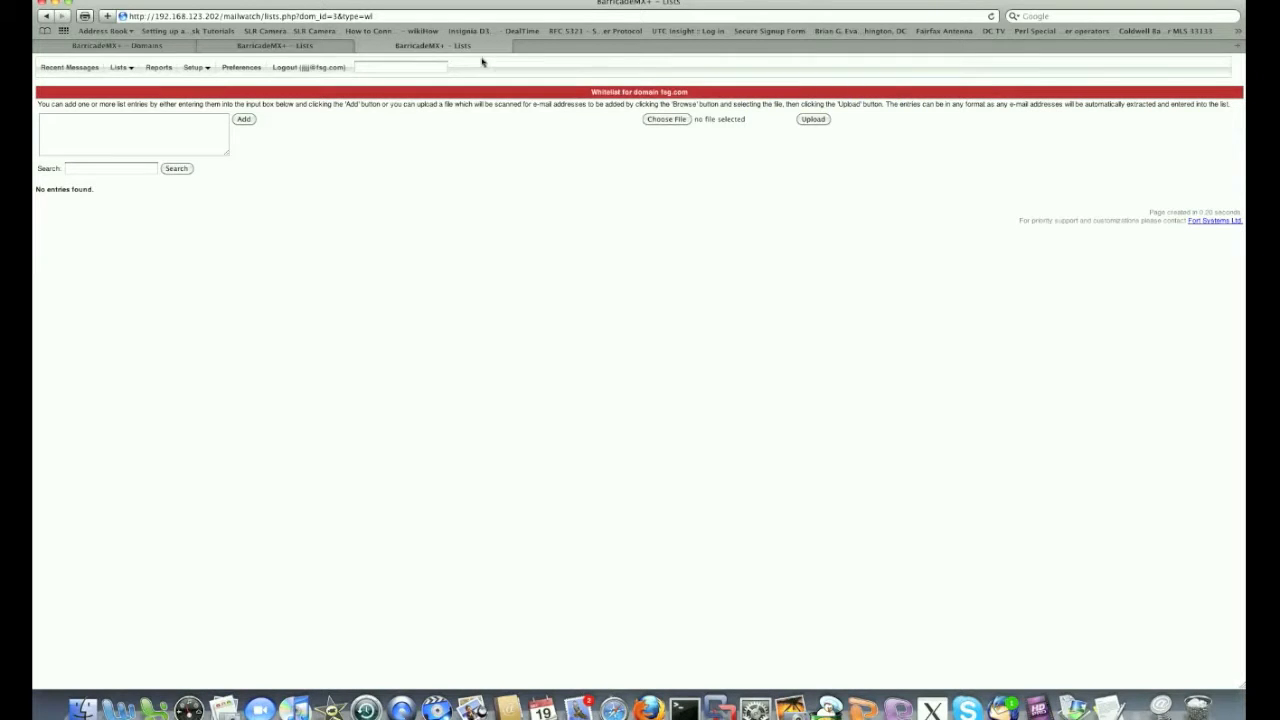
Check the account preferences, then sign out of the domain administrator account
click(252, 70)
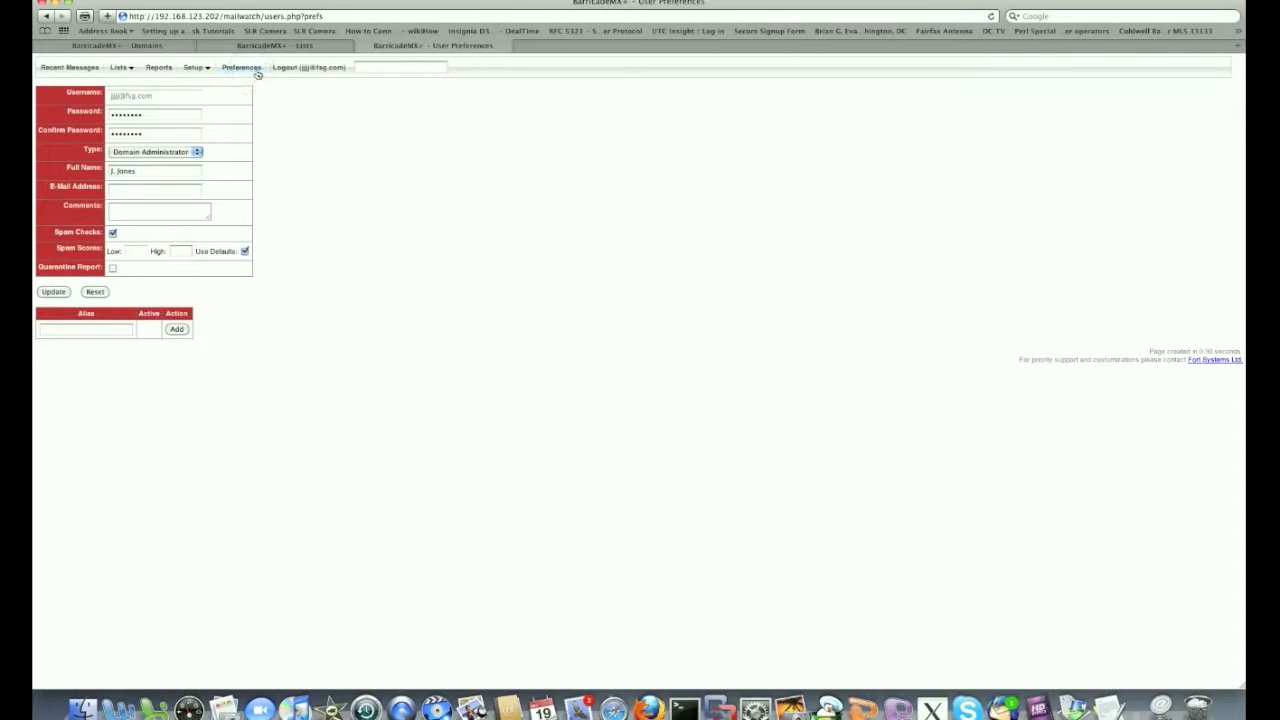
right_click(303, 70)
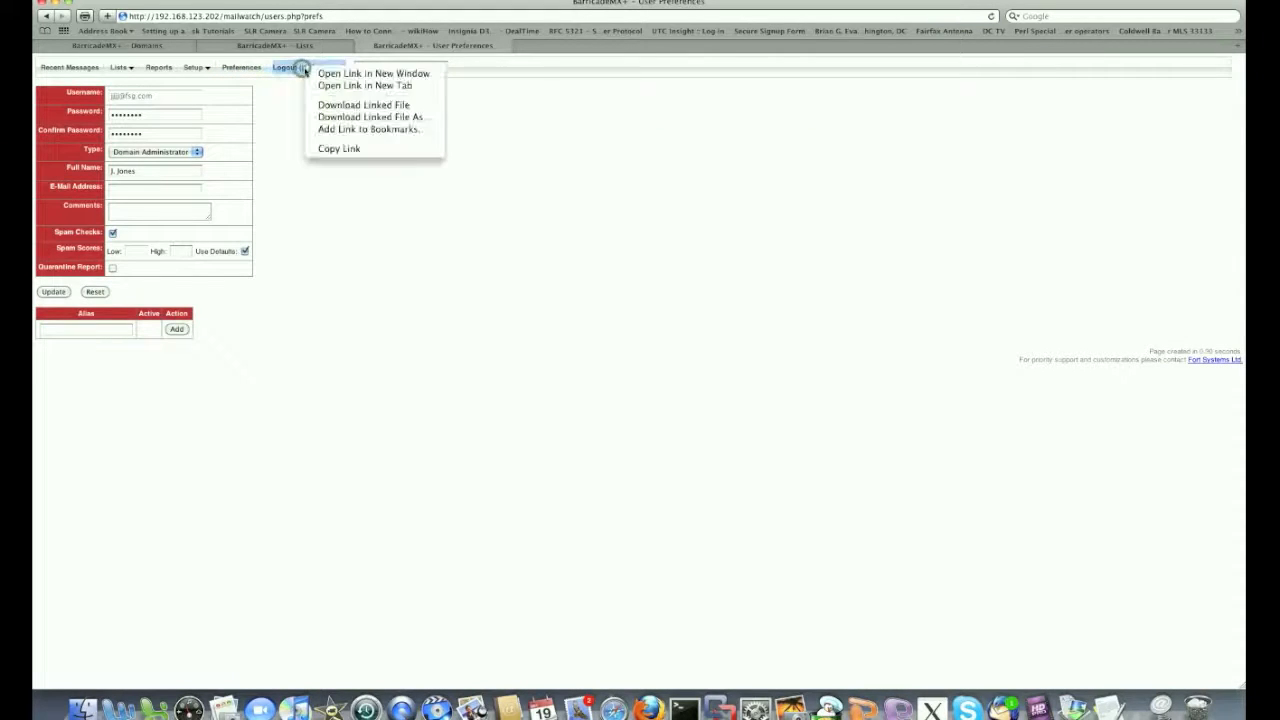
click(276, 89)
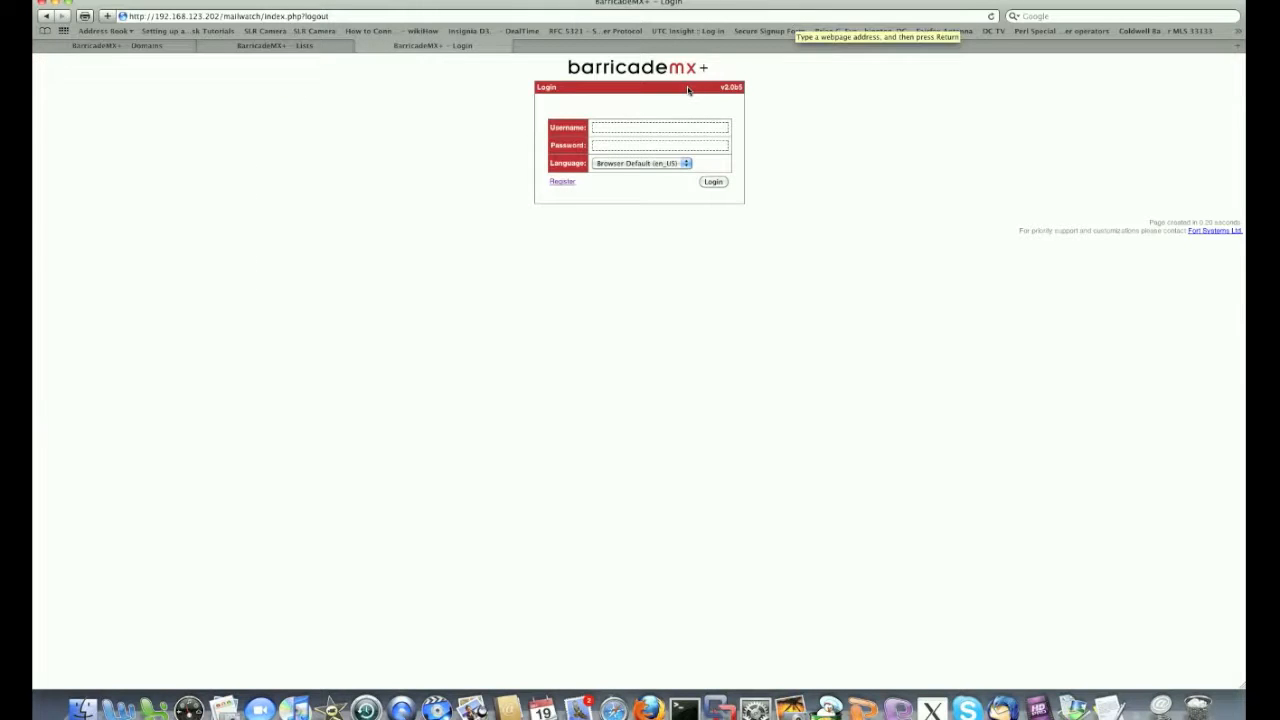
click(626, 126)
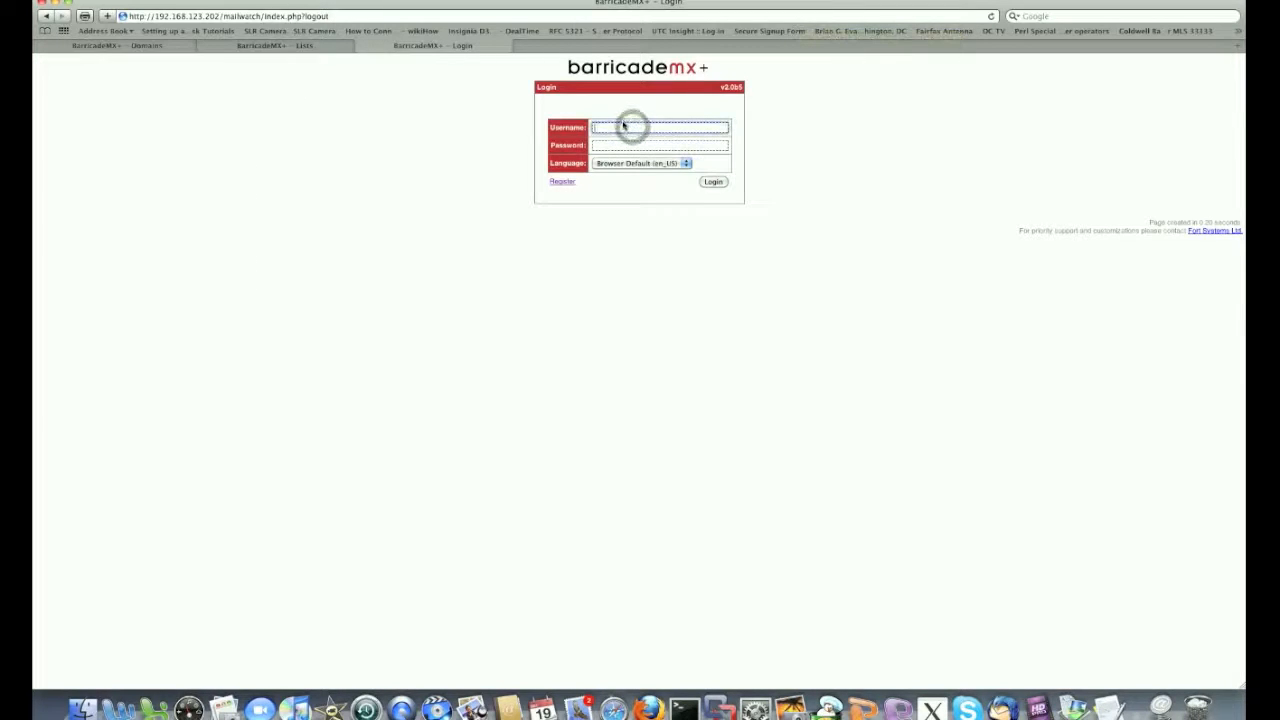
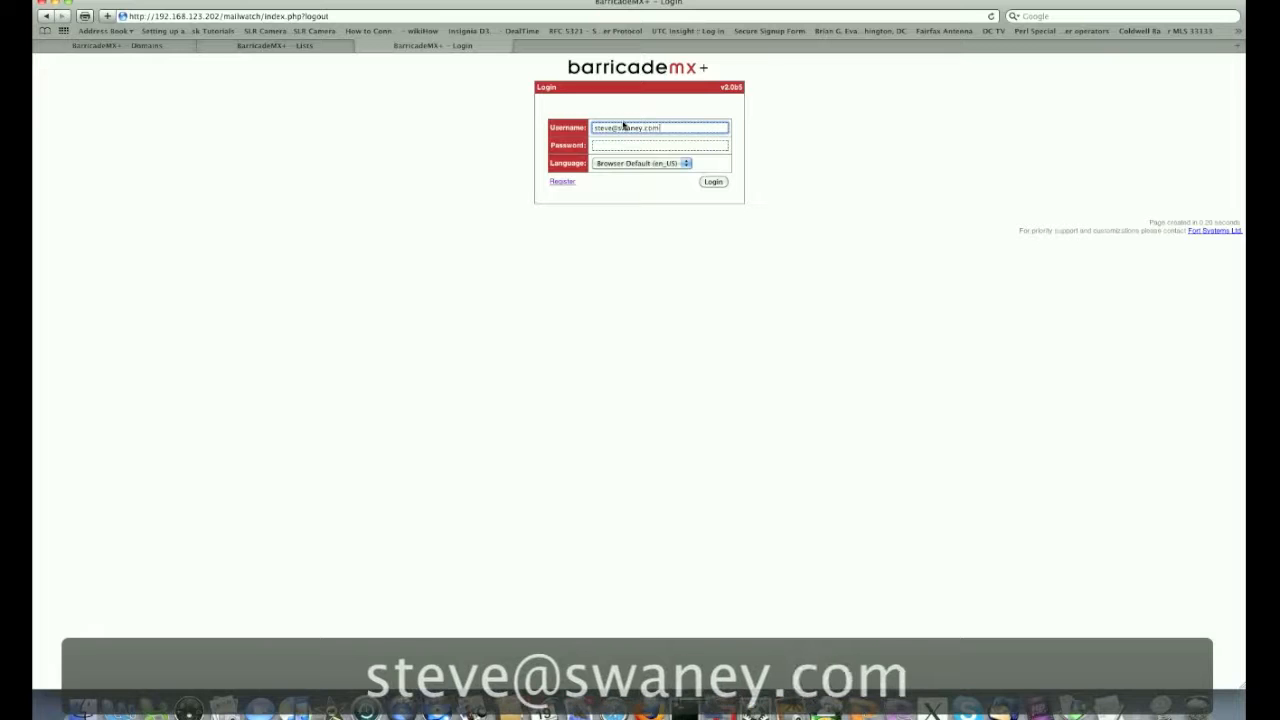
click(604, 145)
text(••)
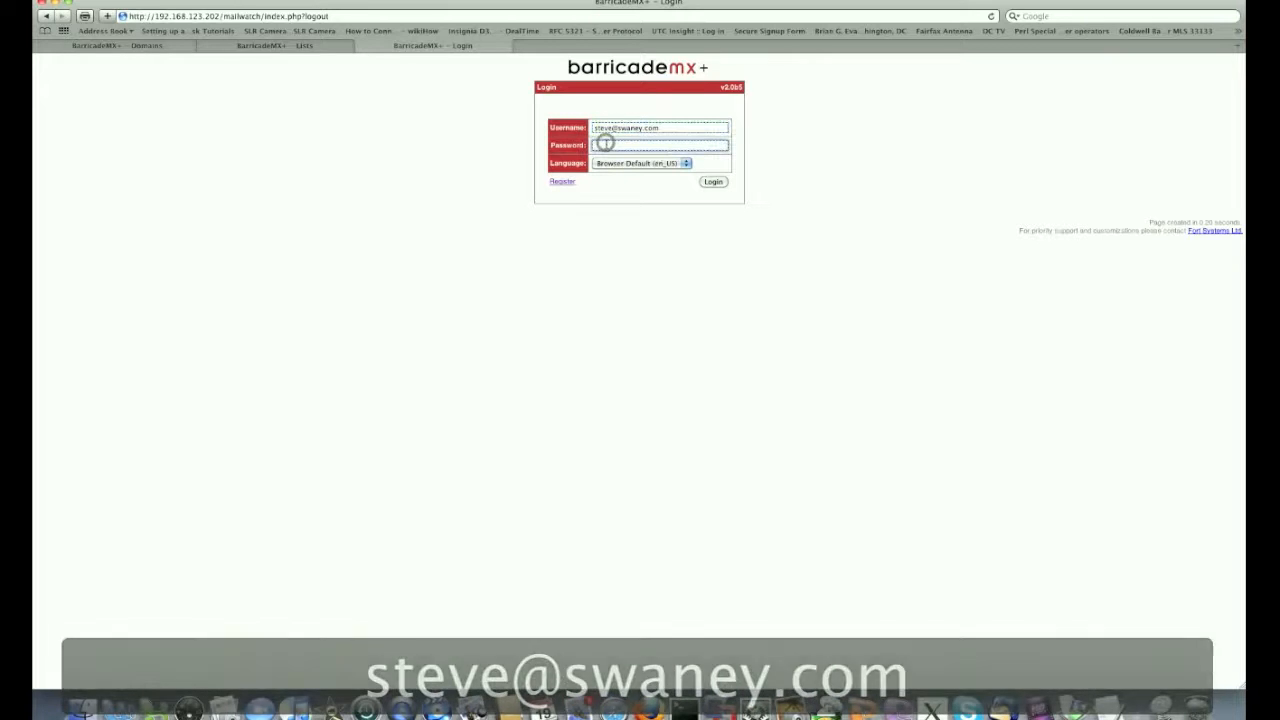
text(•••)
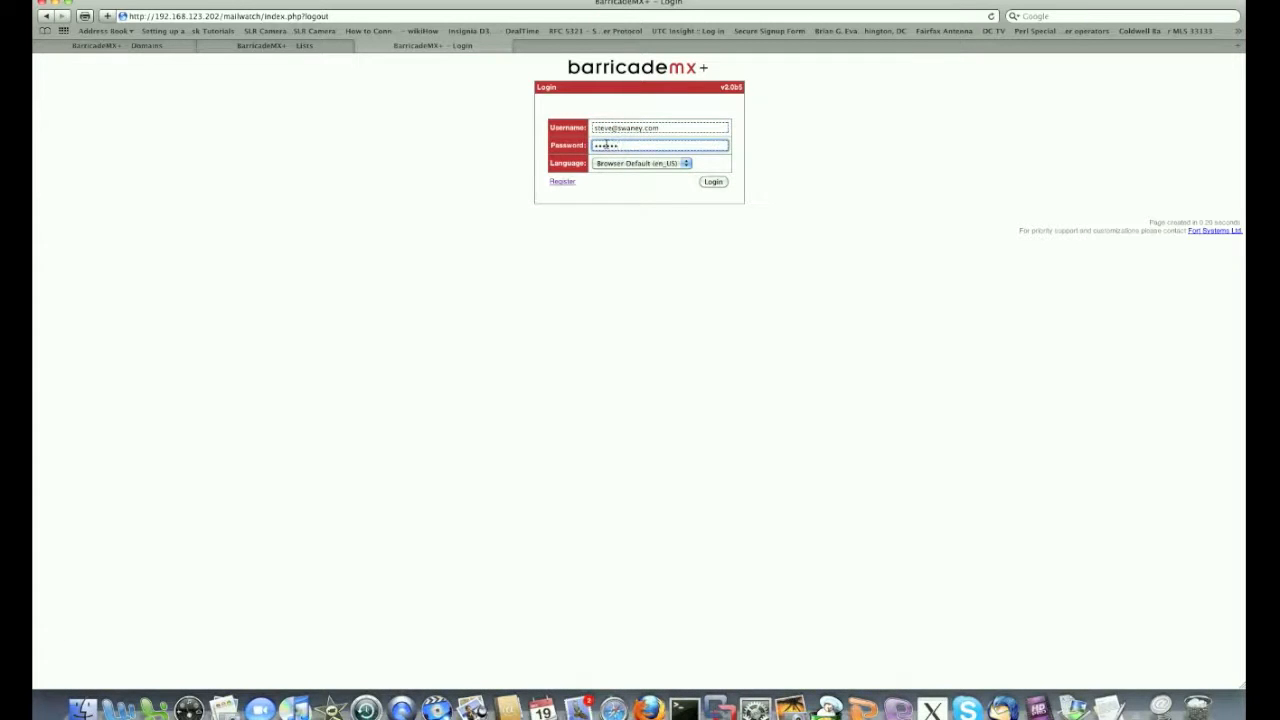
text(•••)
click(724, 186)
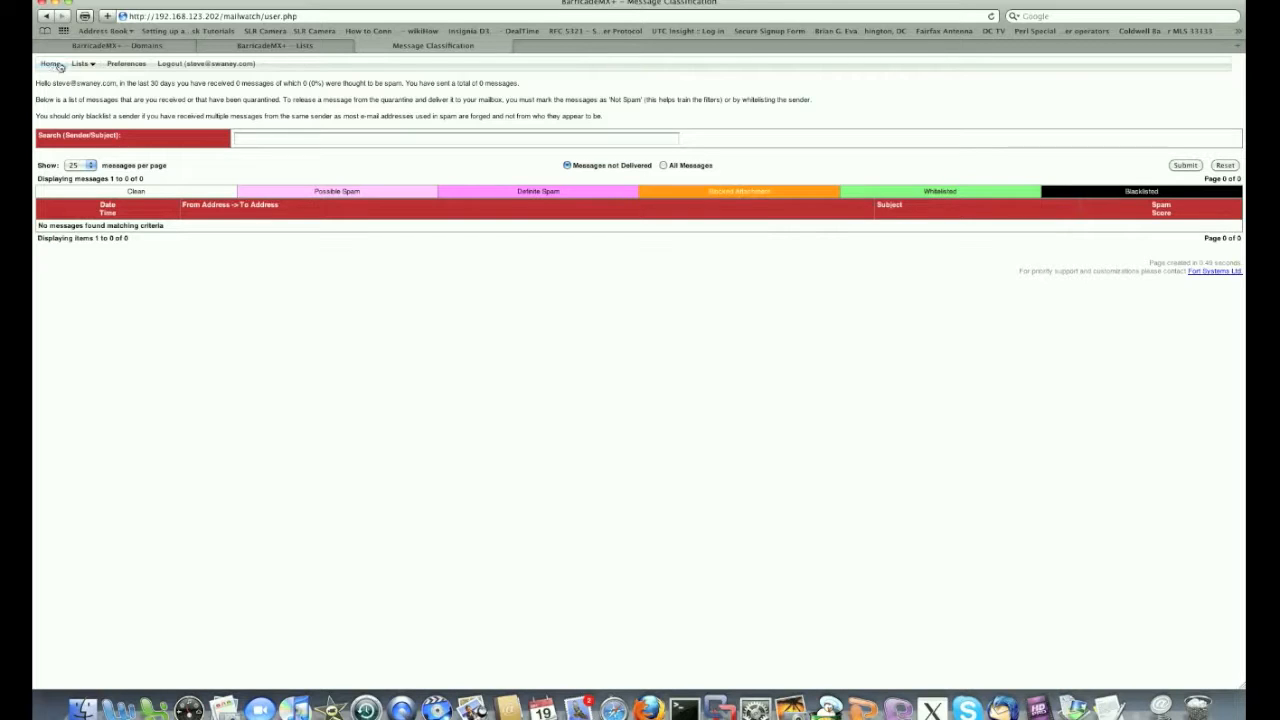
mouse_move(82, 64)
click(97, 80)
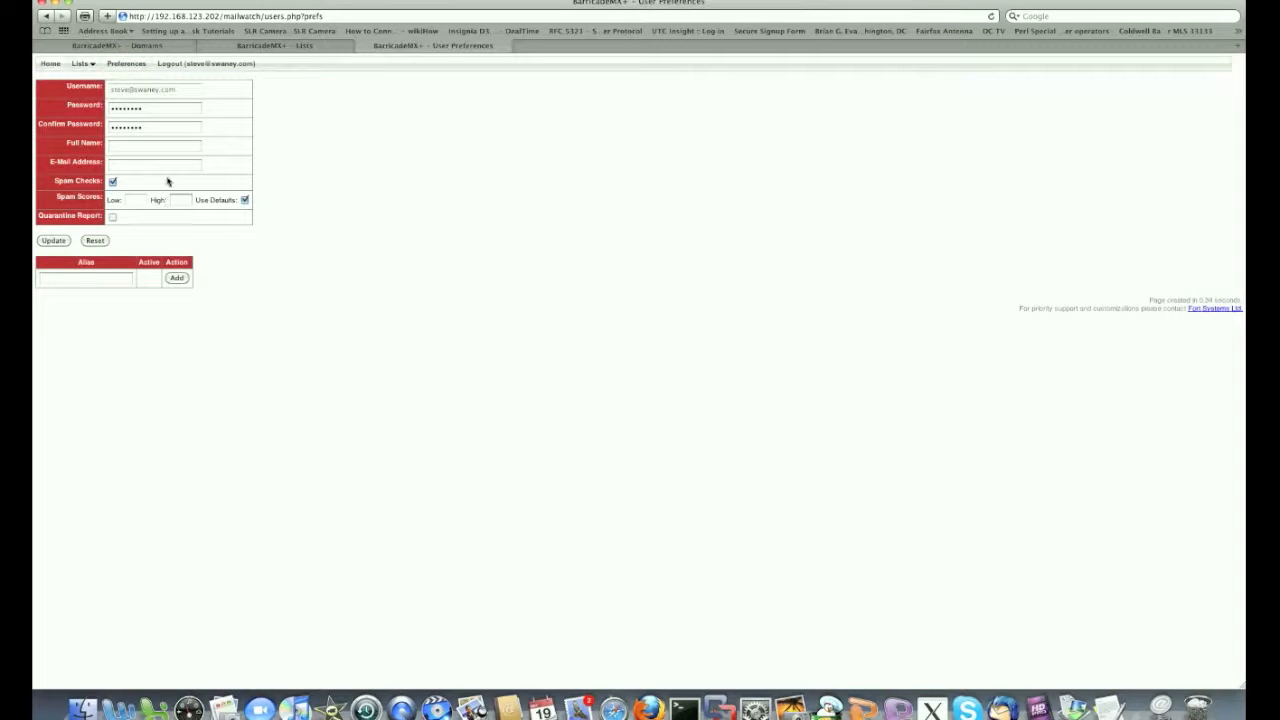
click(196, 64)
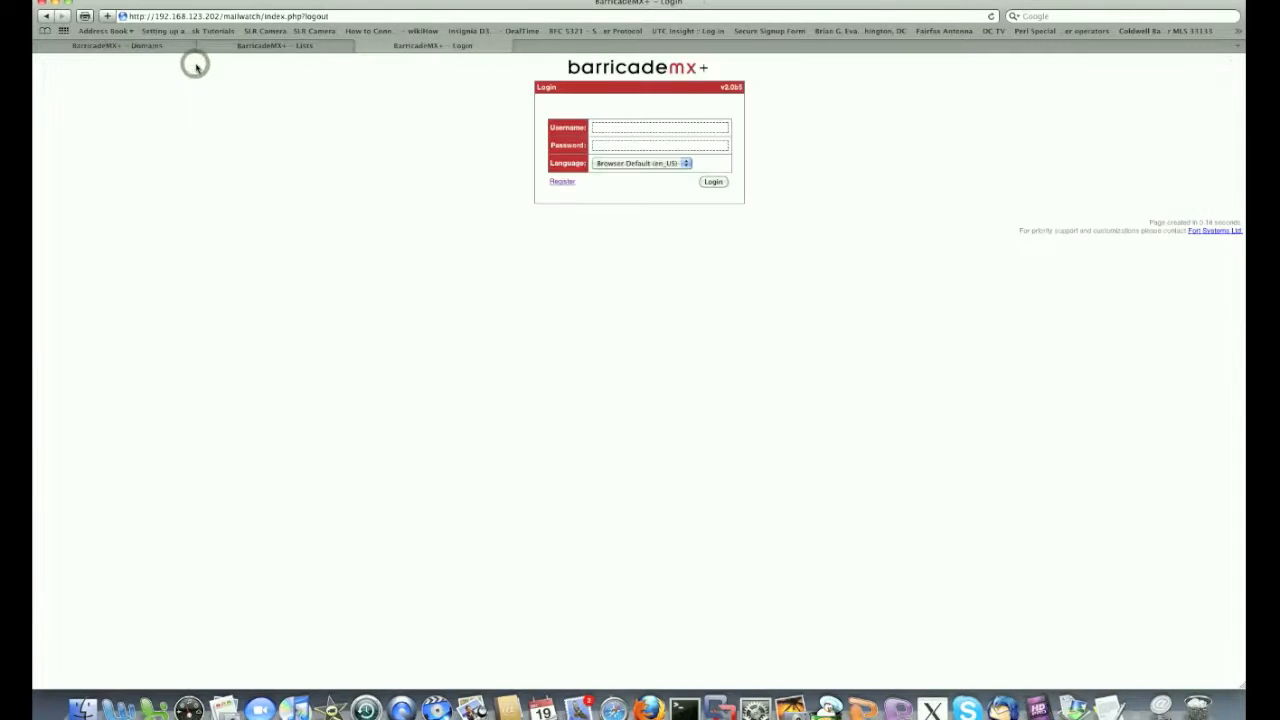
Log in as administrator, glance at the Users list, then show Domains: DEFAULT, fsg.com, fsl.com, swaney.com
click(718, 184)
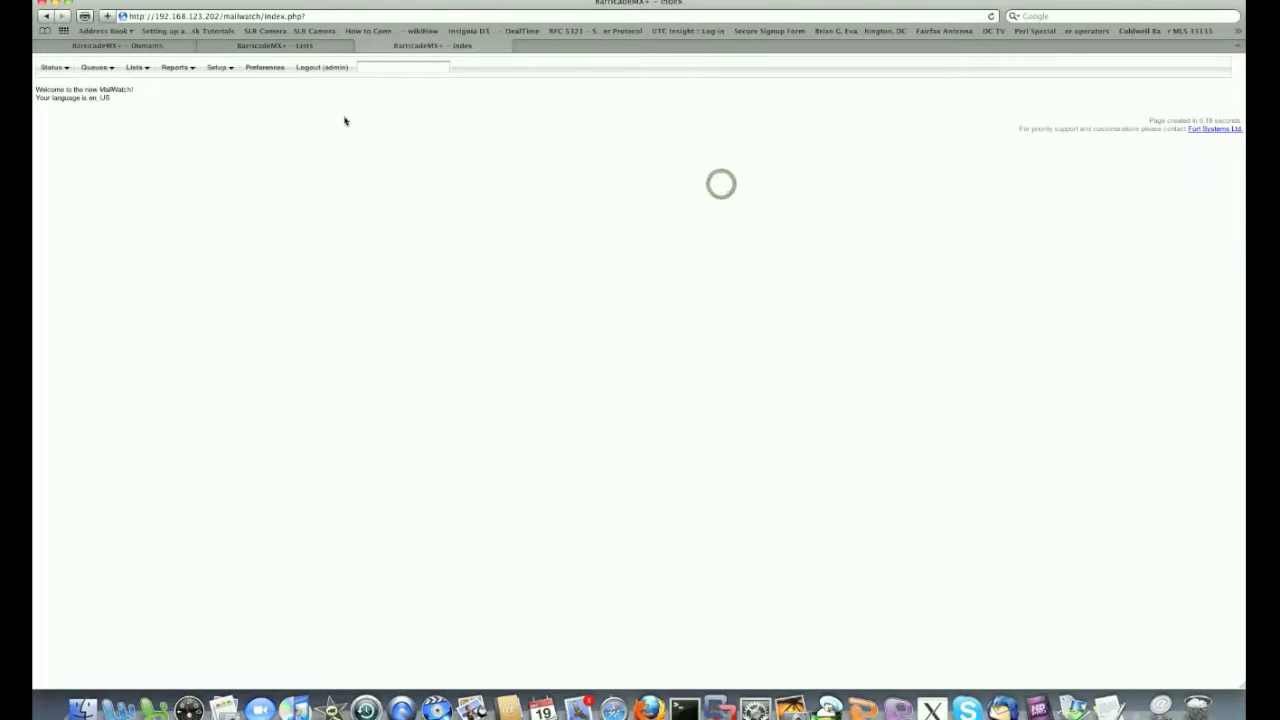
mouse_move(216, 70)
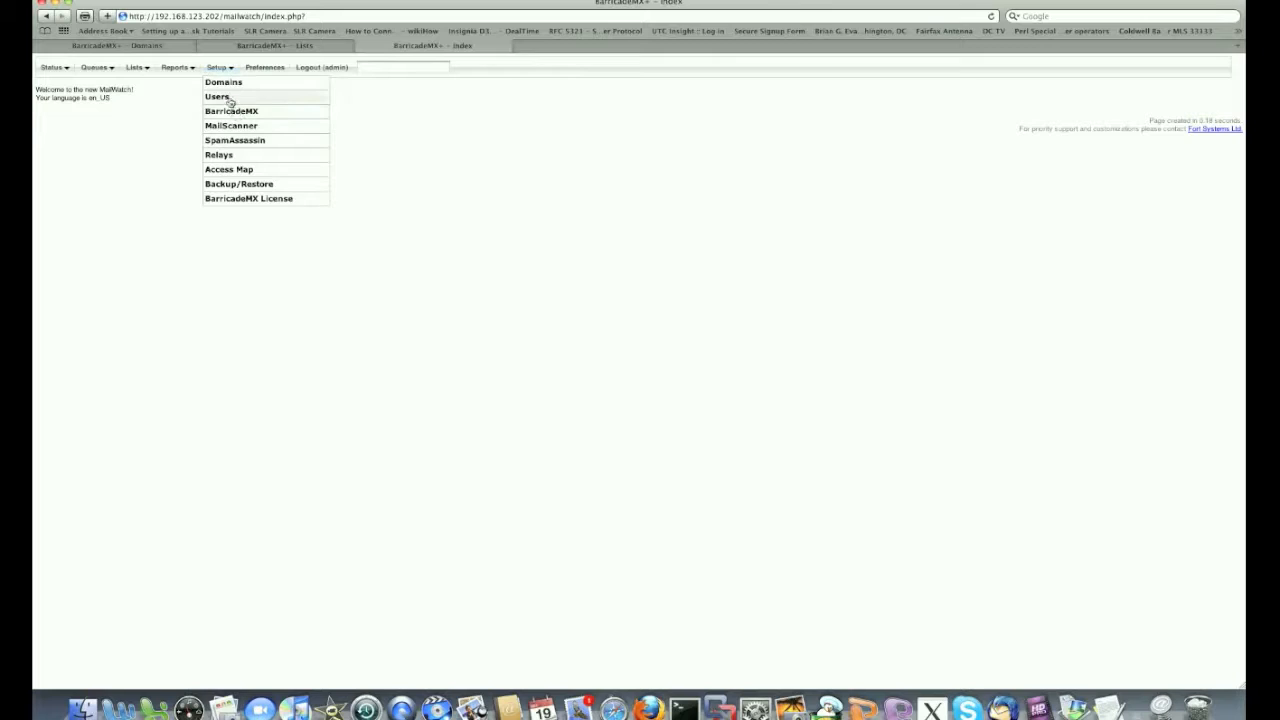
click(229, 98)
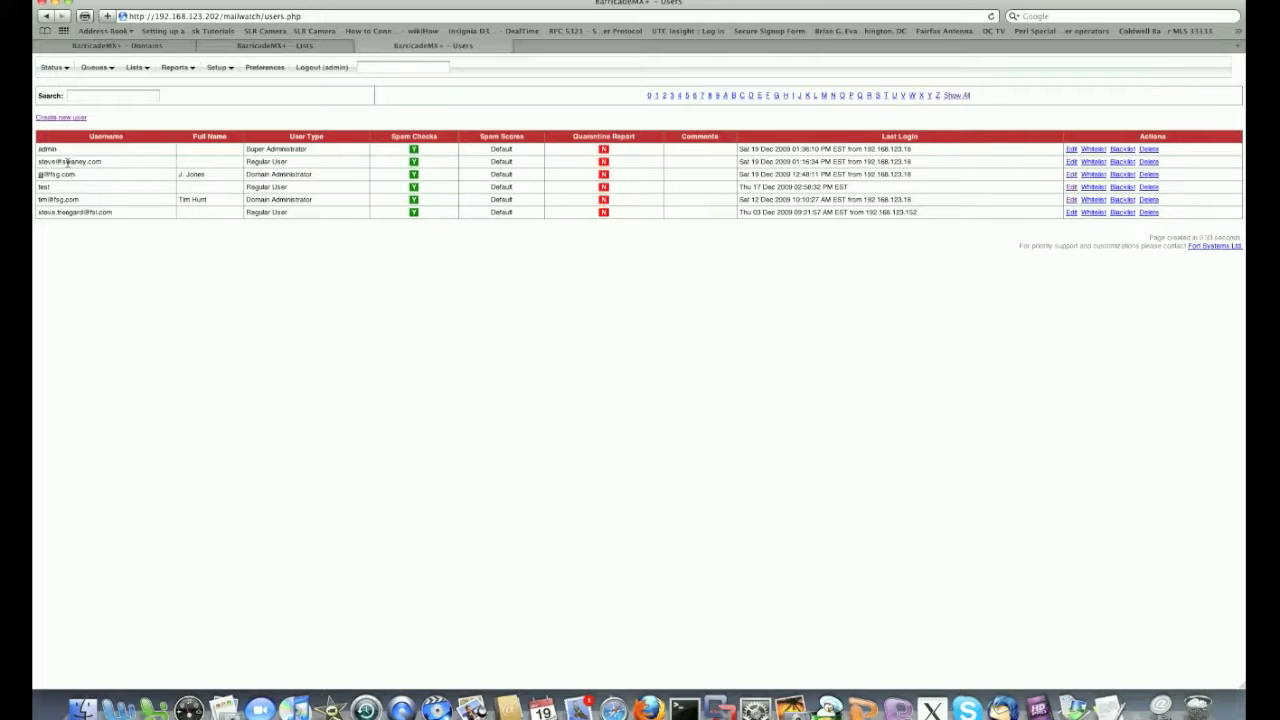
mouse_move(218, 68)
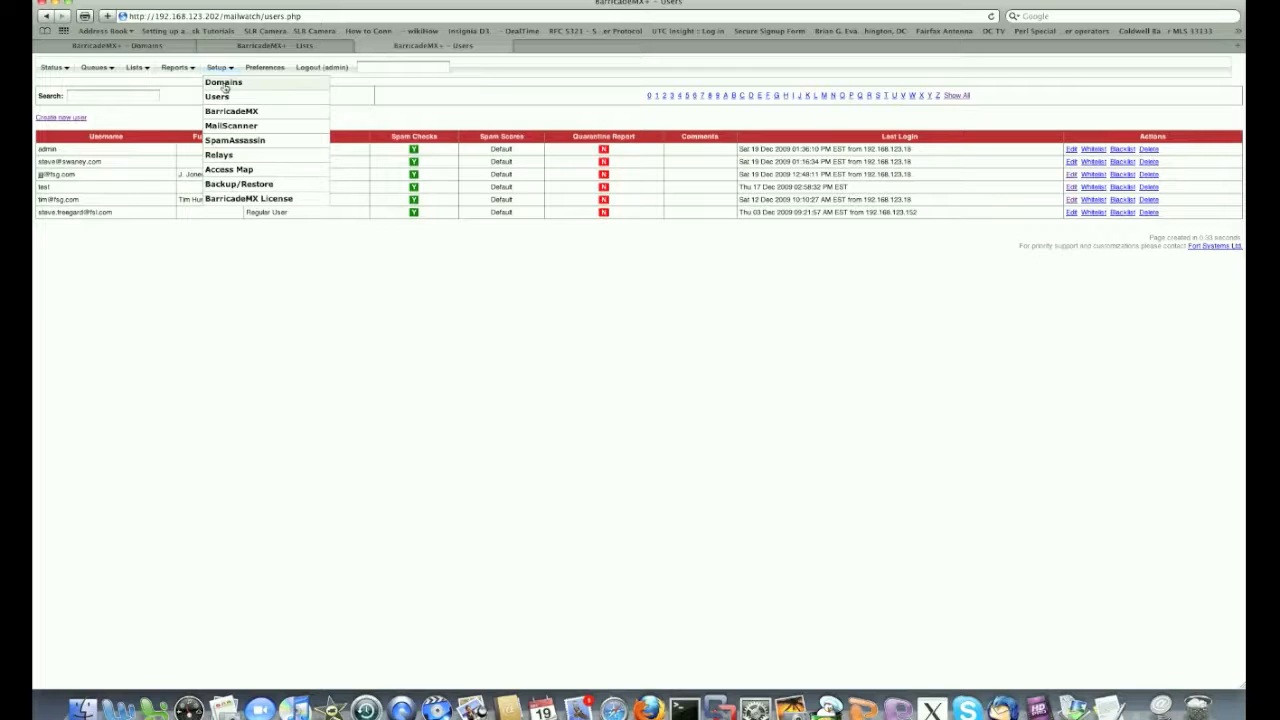
click(224, 84)
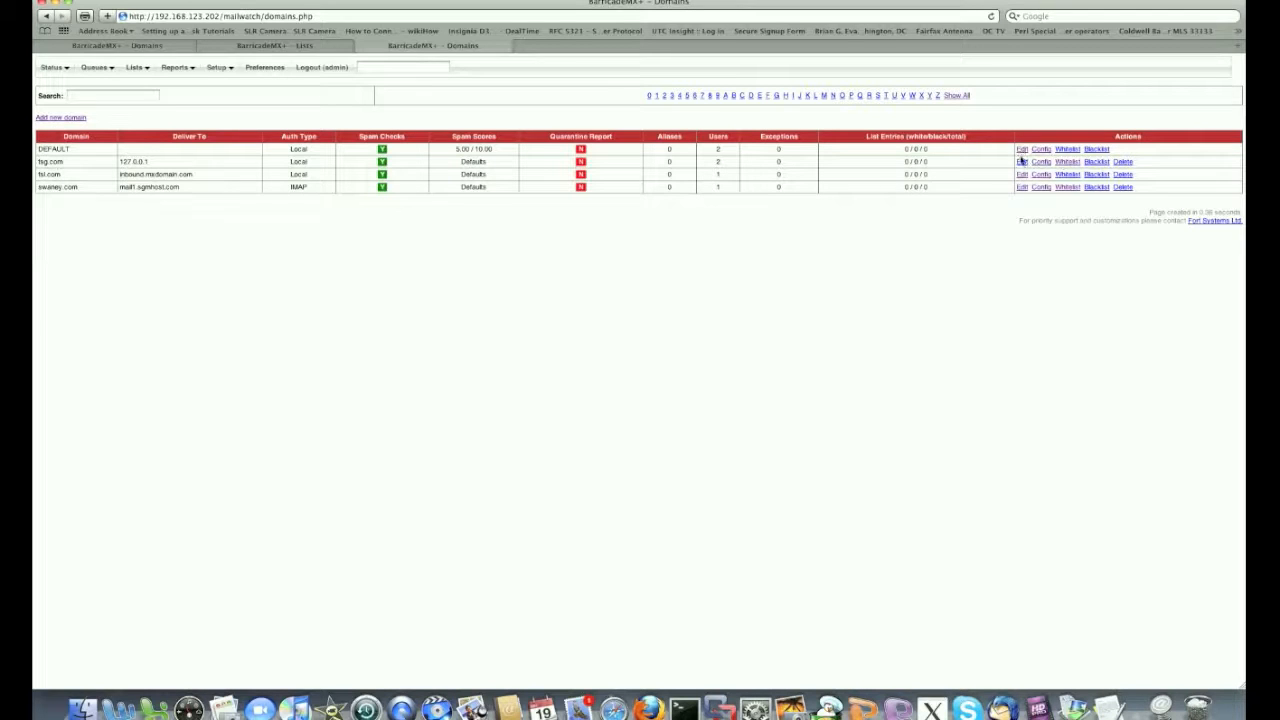
Review fsg.com's domain settings and go back to the Domains list
click(1021, 161)
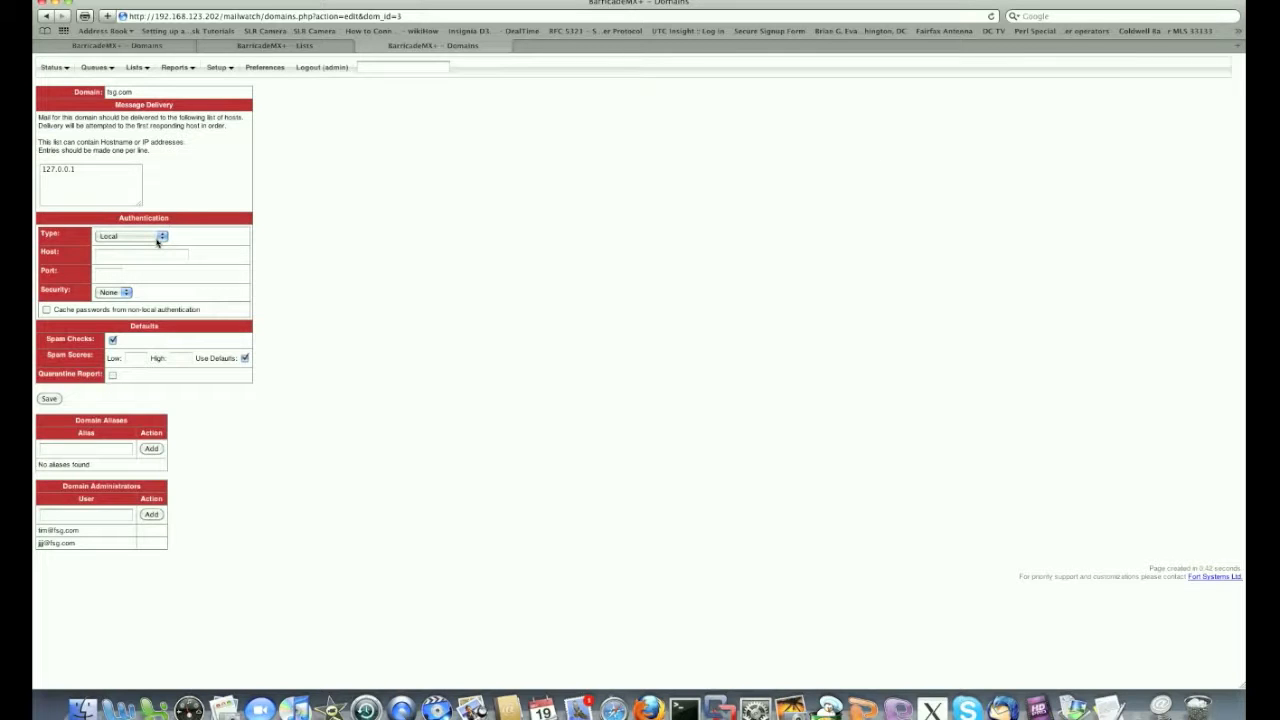
mouse_move(207, 82)
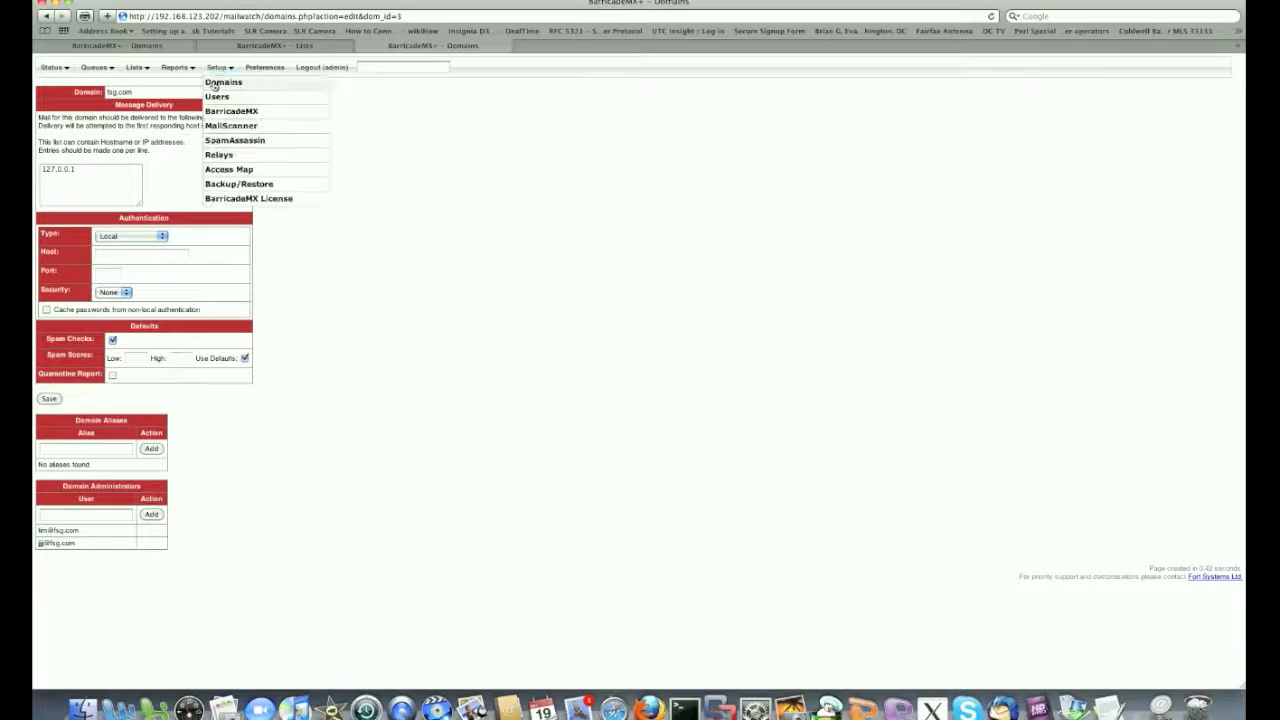
click(213, 86)
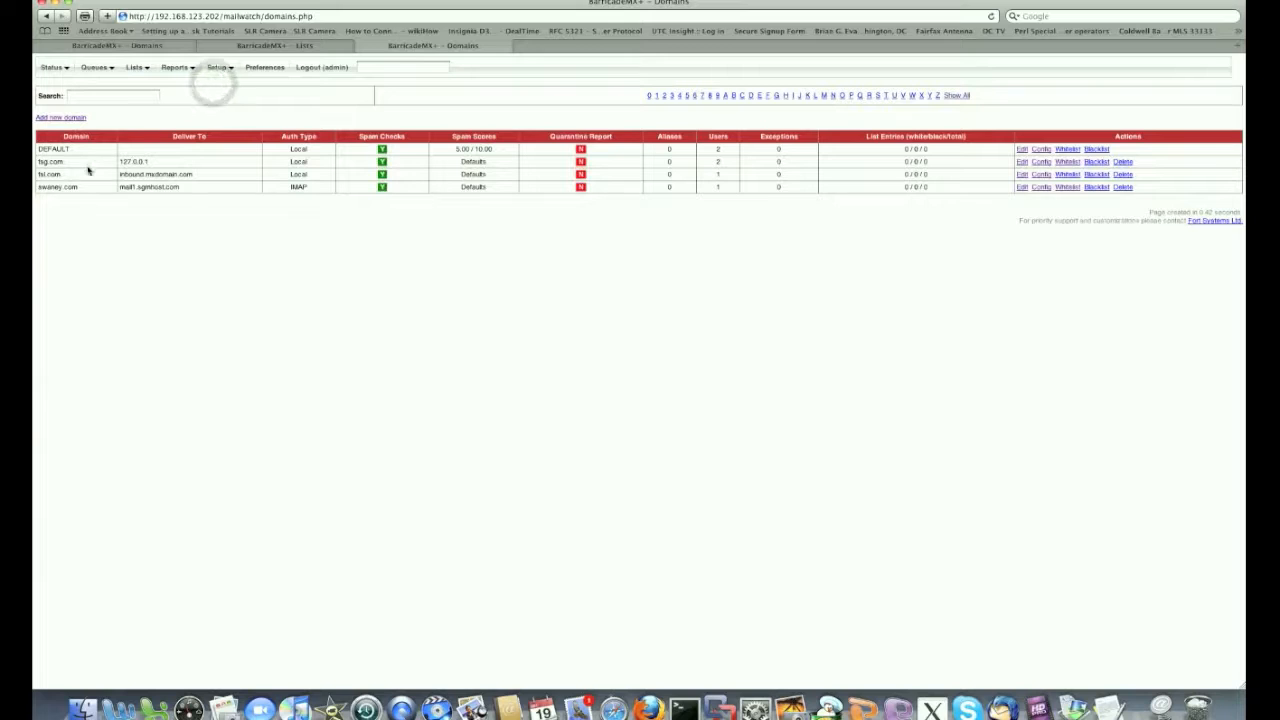
Review swaney.com's domain settings, then bring up the Users list of six accounts
click(78, 187)
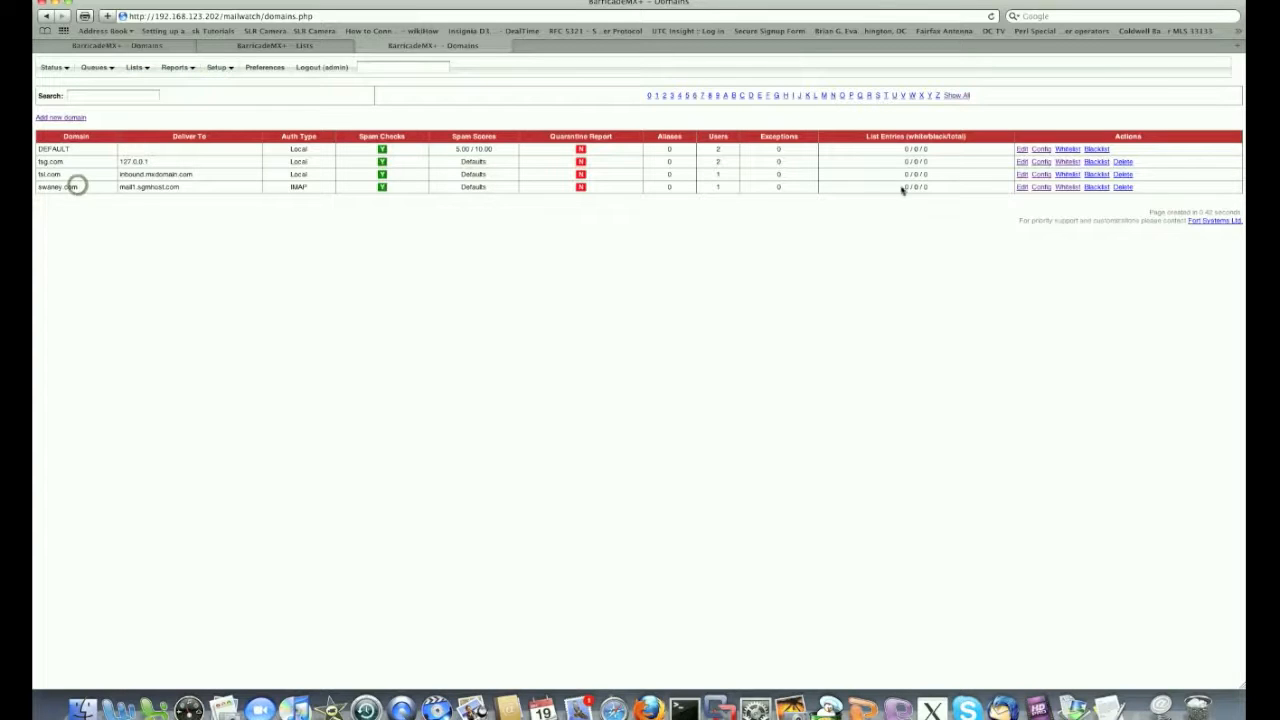
click(1021, 187)
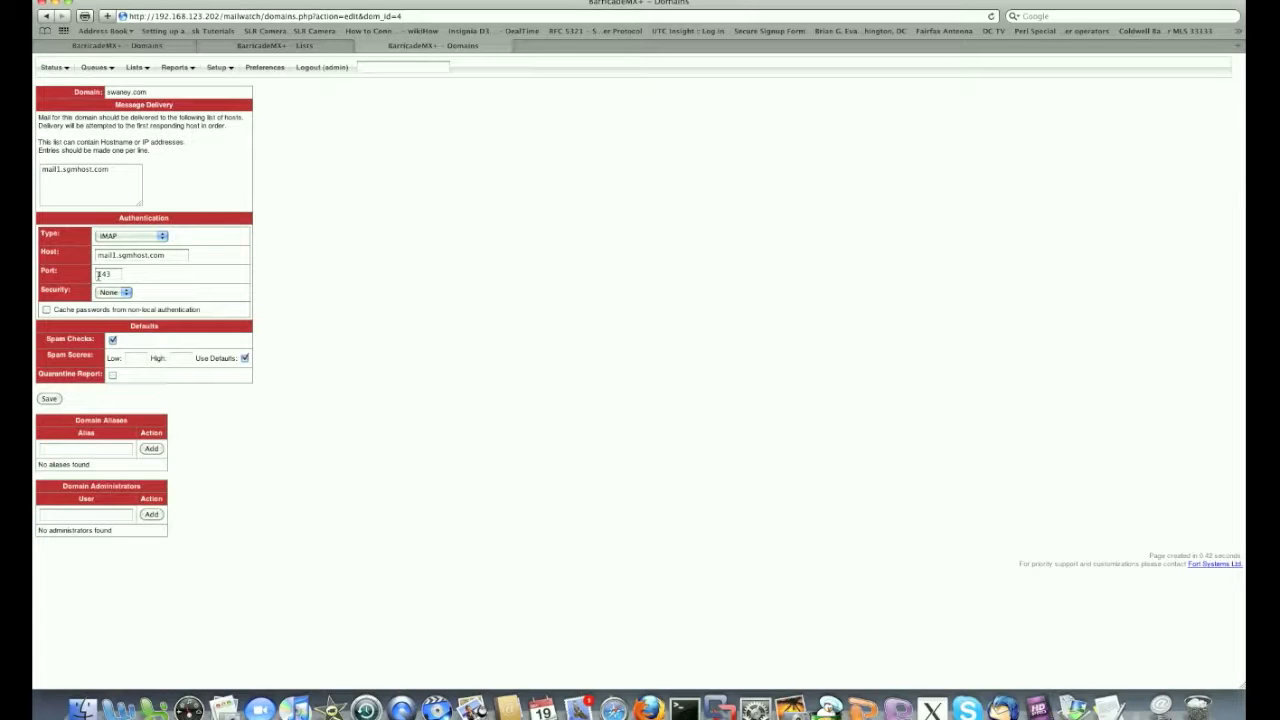
mouse_move(218, 67)
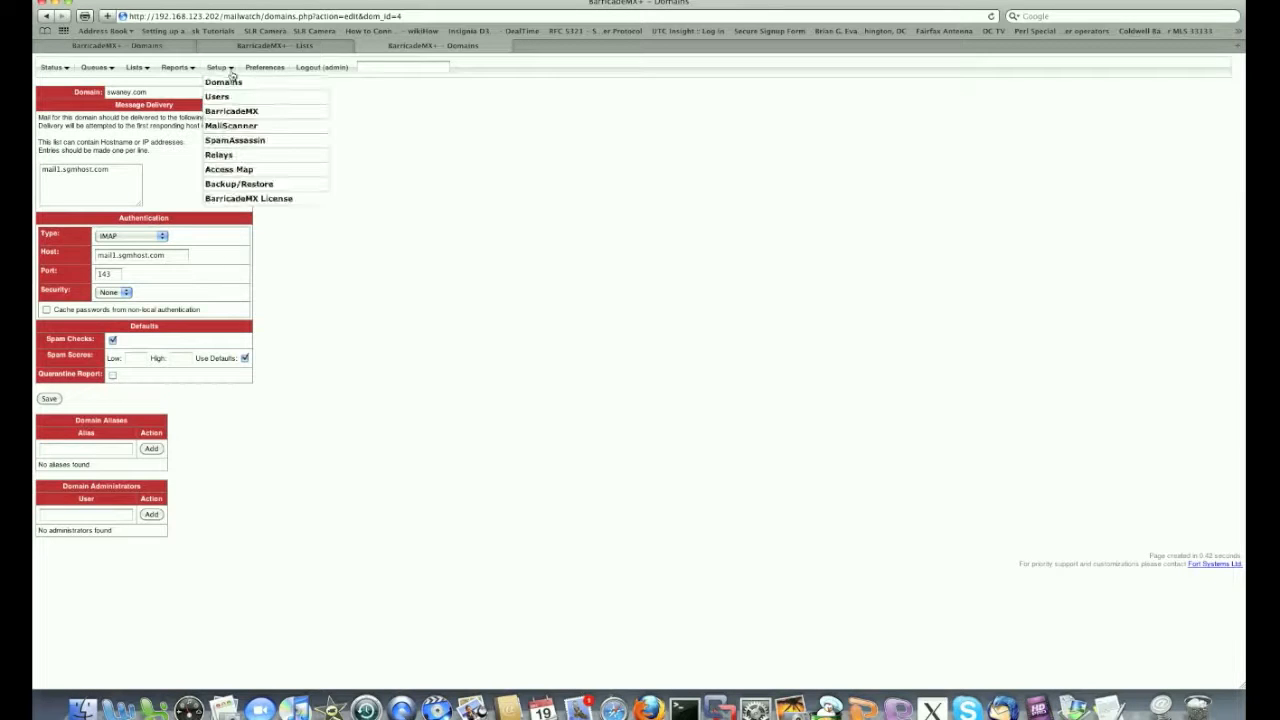
click(221, 96)
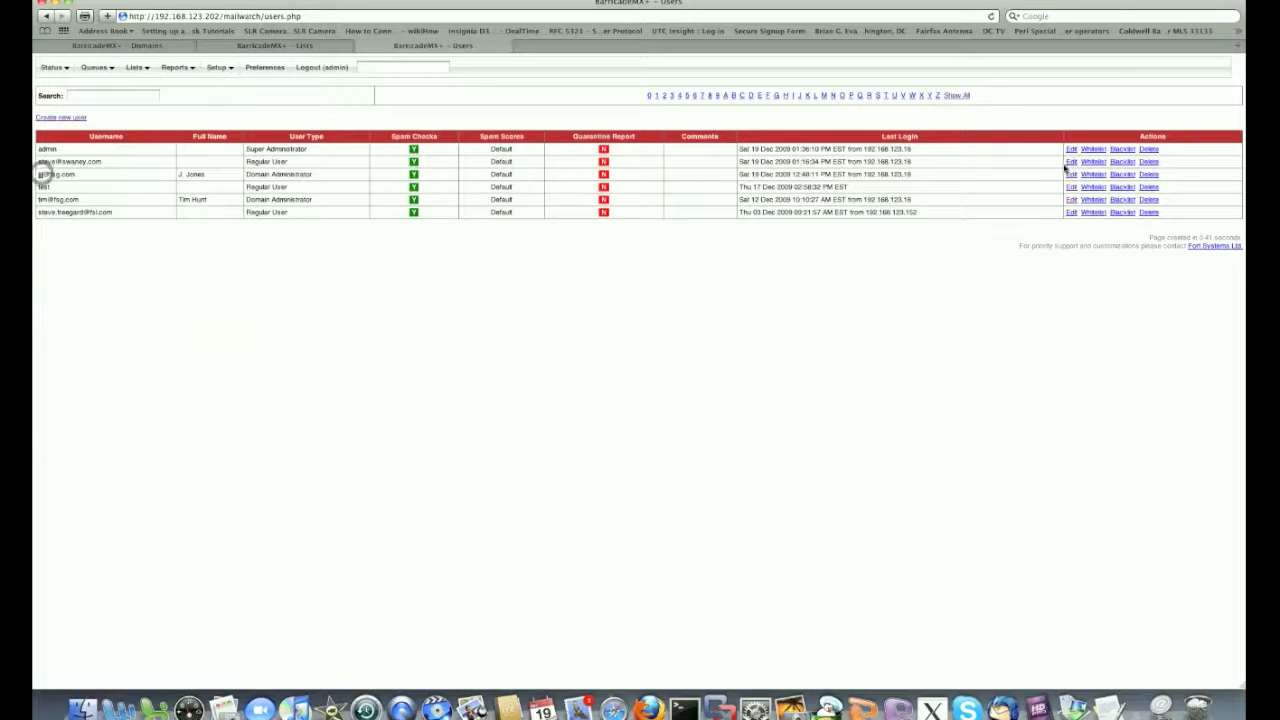
Edit the fsg.com admin account, try Super Administrator and Regular User types, then reset to Domain Administrator
click(1070, 174)
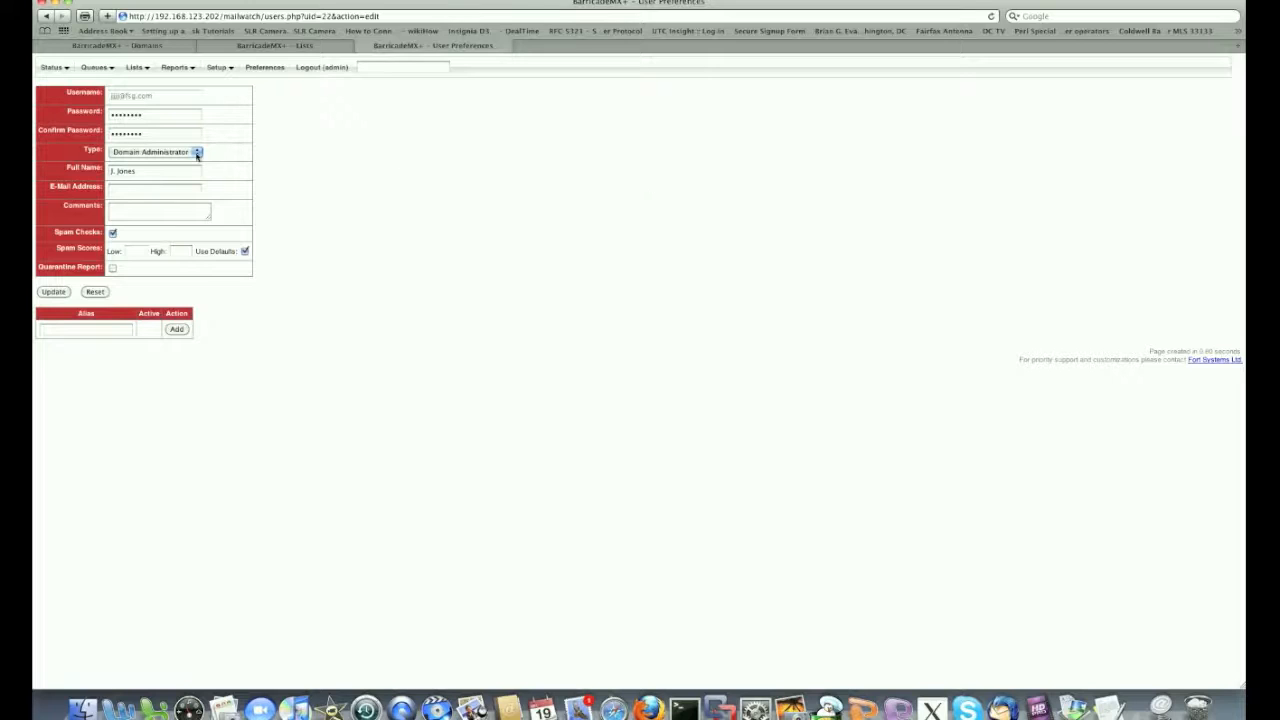
click(197, 154)
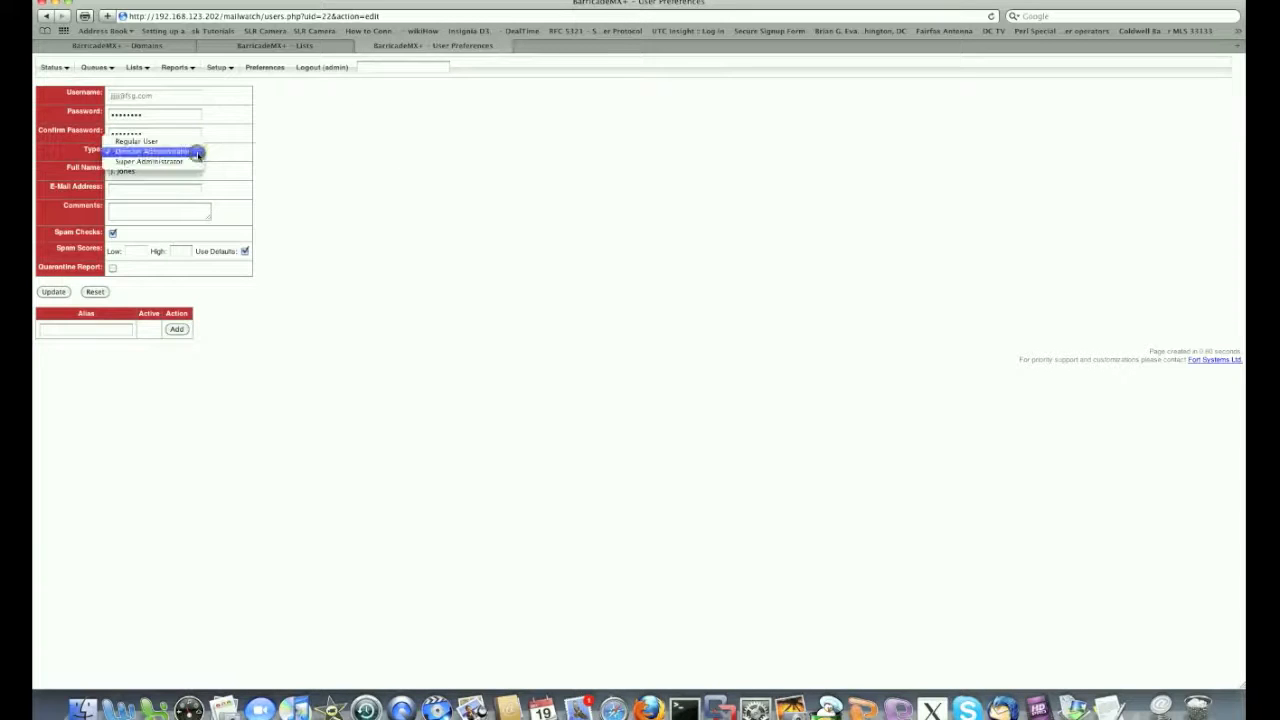
click(194, 160)
click(196, 153)
click(182, 128)
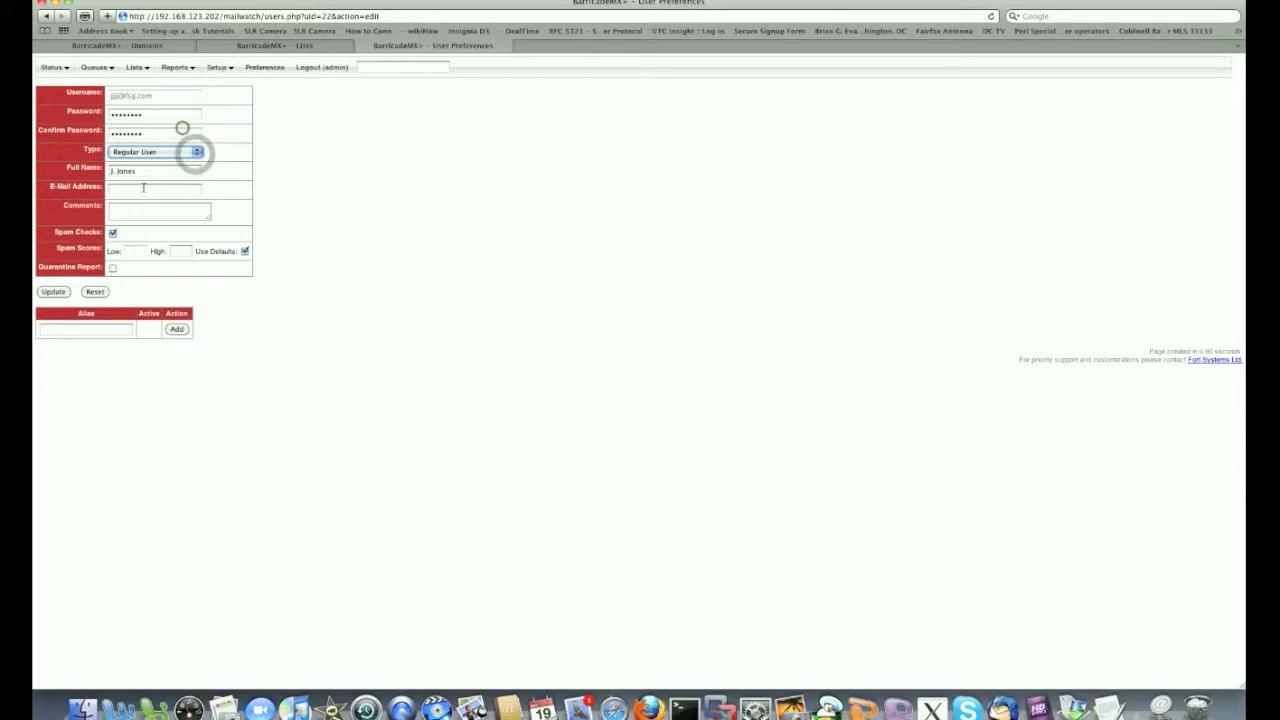
click(95, 291)
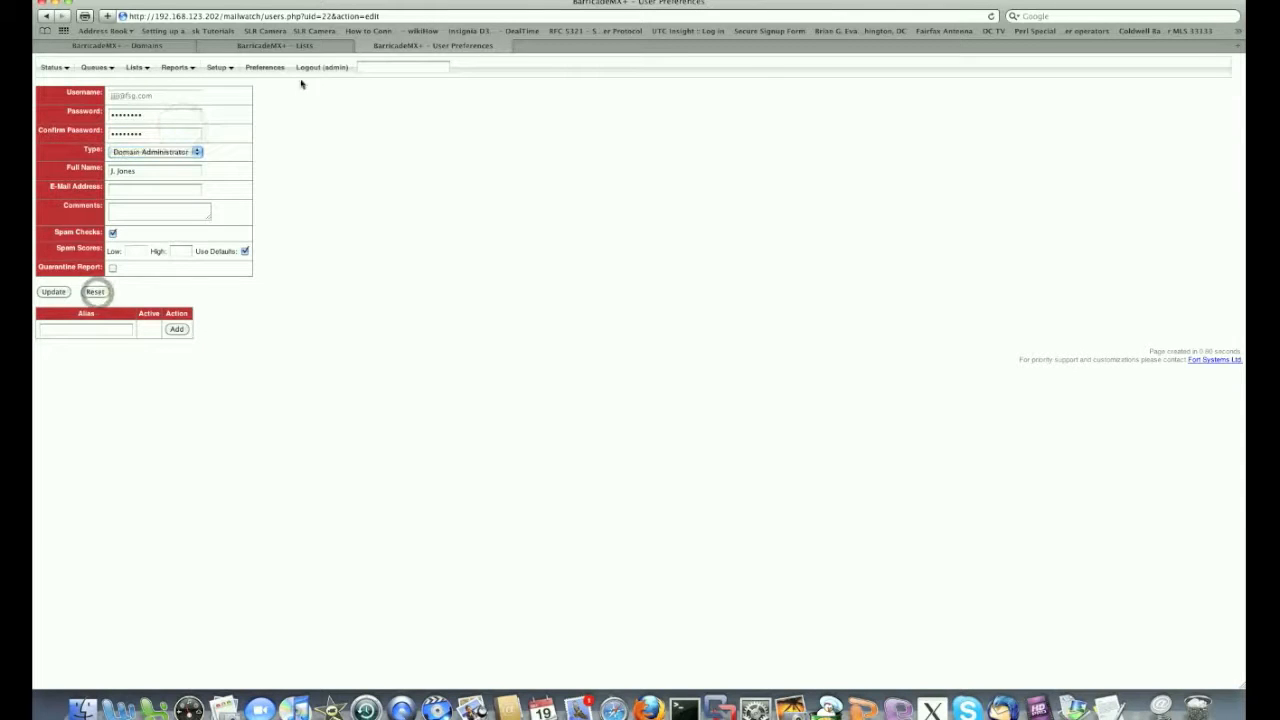